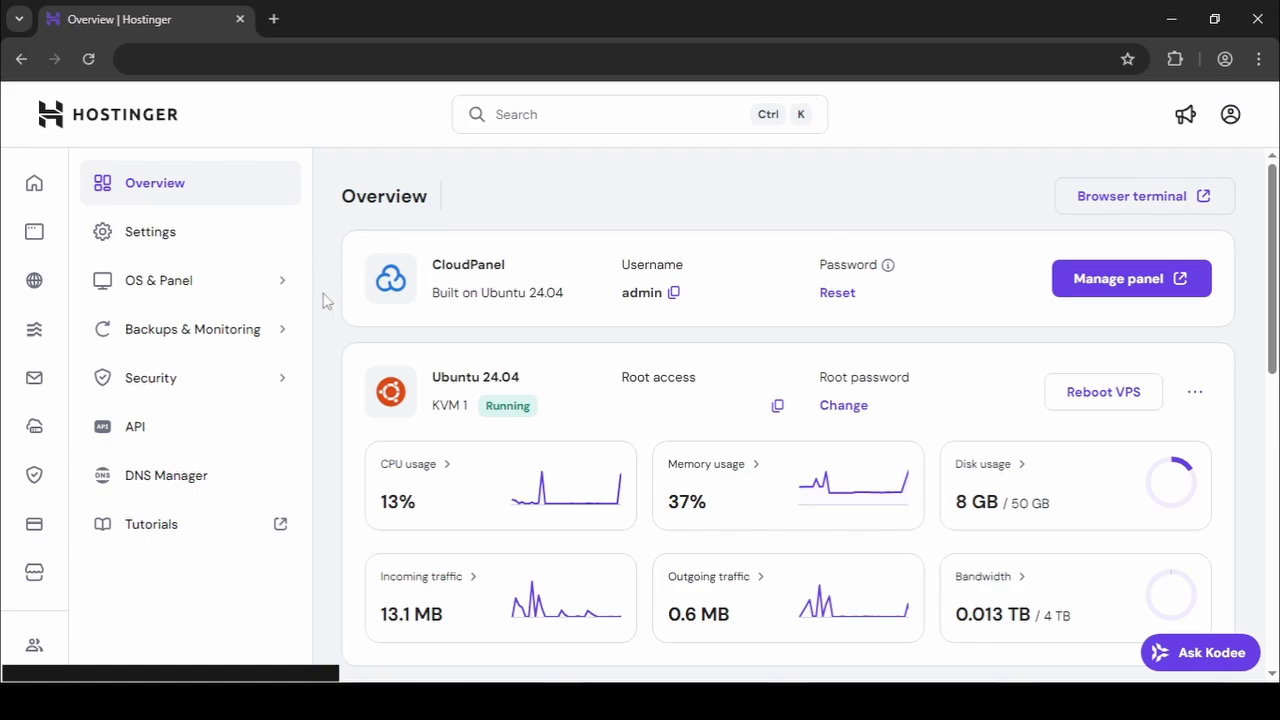
Open the VPS's Operating System page and the CloudPanel login page in separate browser tabs.
left_click(231, 300)
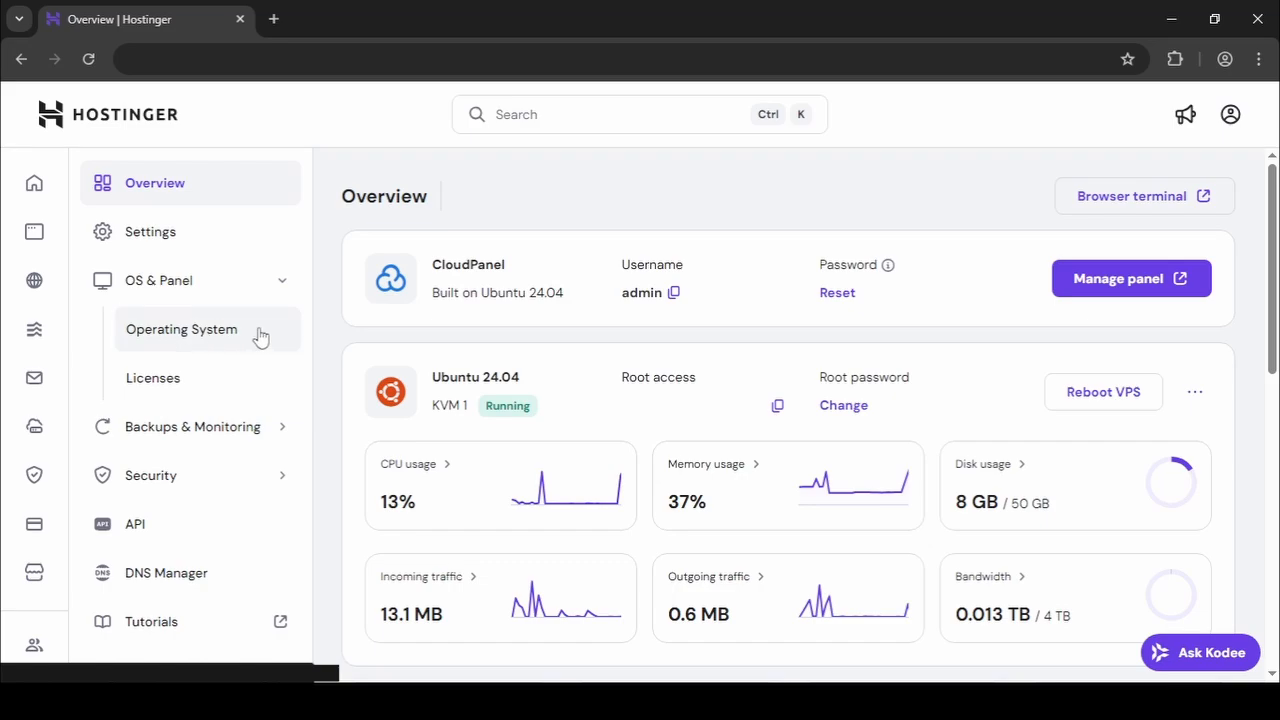
right_click(260, 336)
left_click(300, 349)
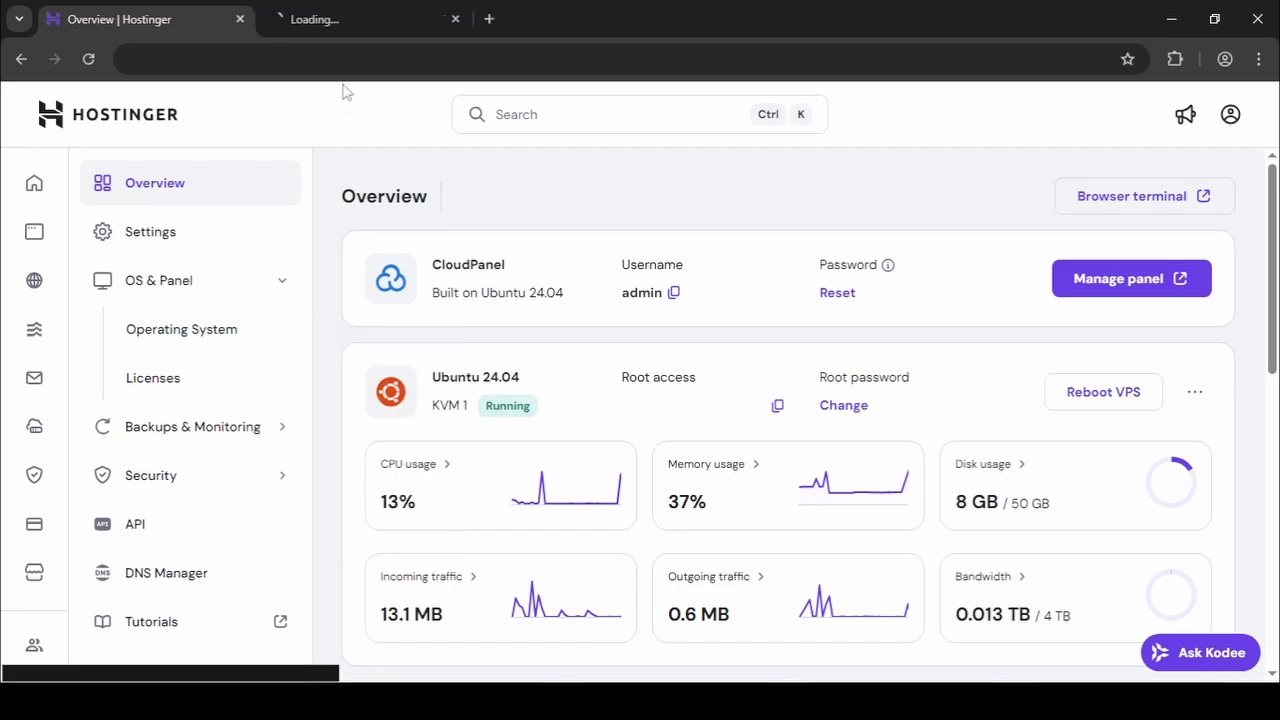
left_click(337, 22)
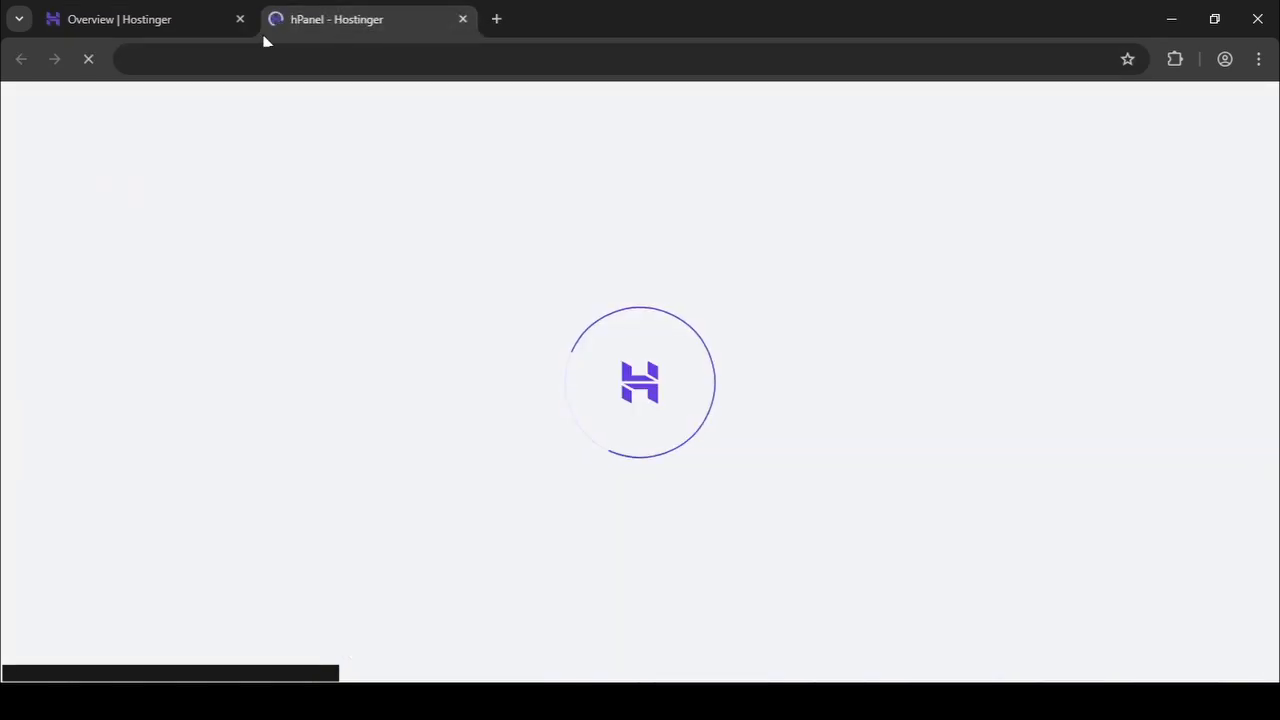
left_click(193, 25)
left_click(1130, 278)
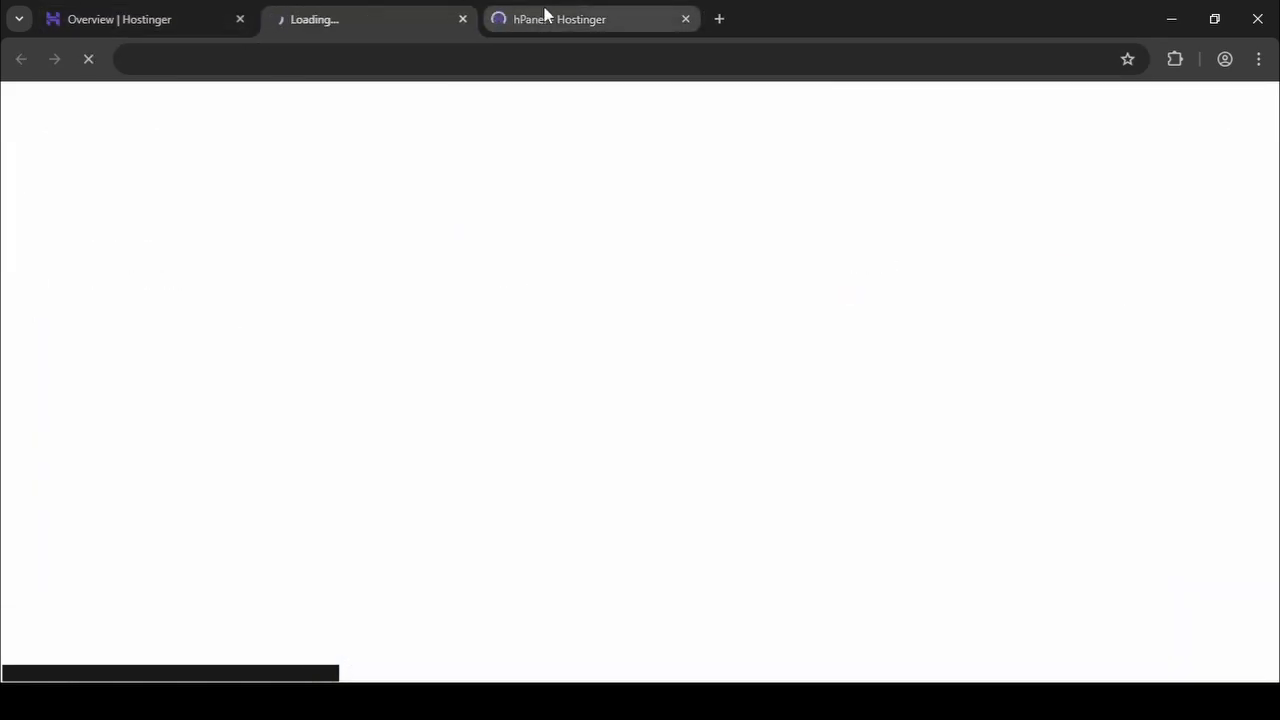
left_click(541, 20)
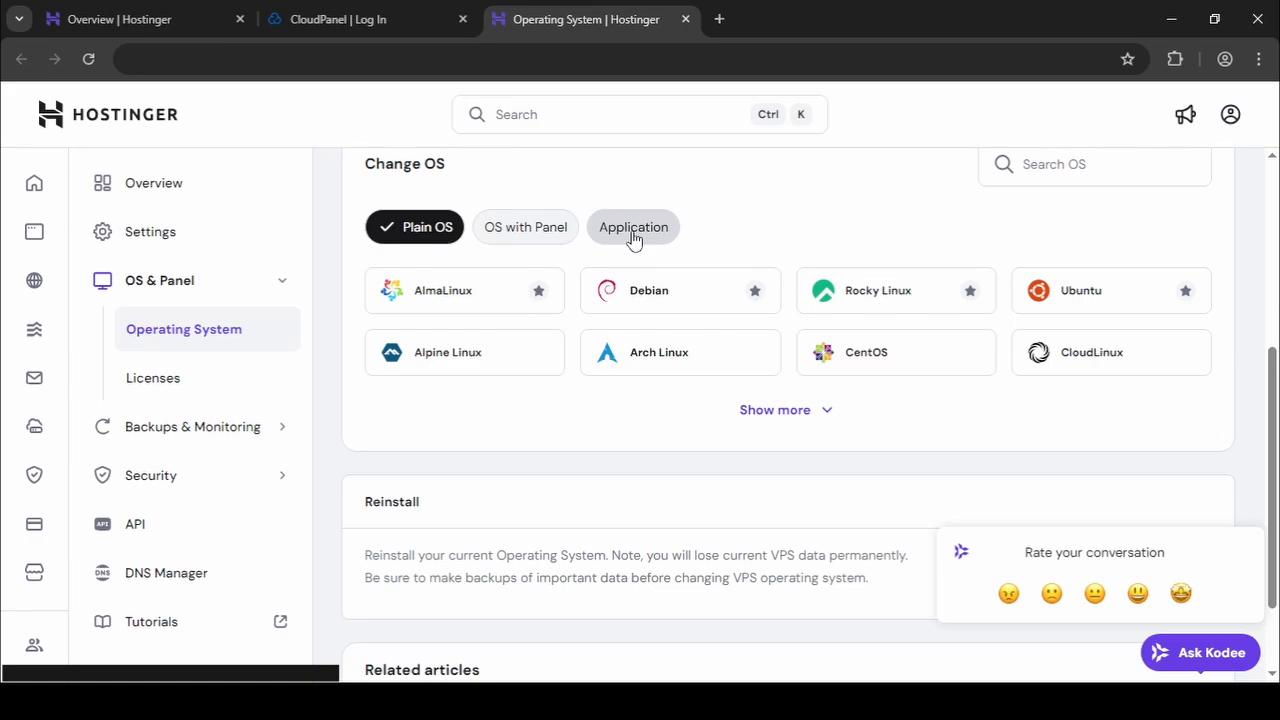
Examine the CloudPanel entry among the OS with Panel options, without changing the OS, and close the Operating System page.
left_click(500, 246)
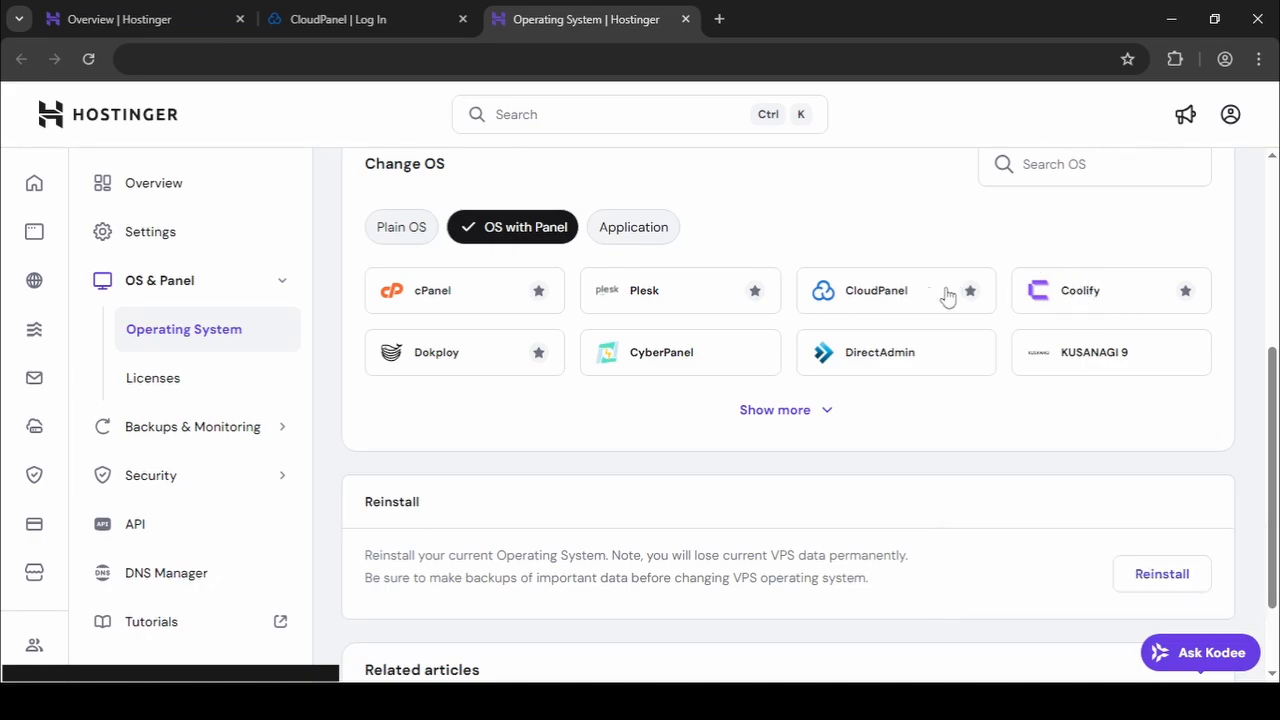
left_click(884, 297)
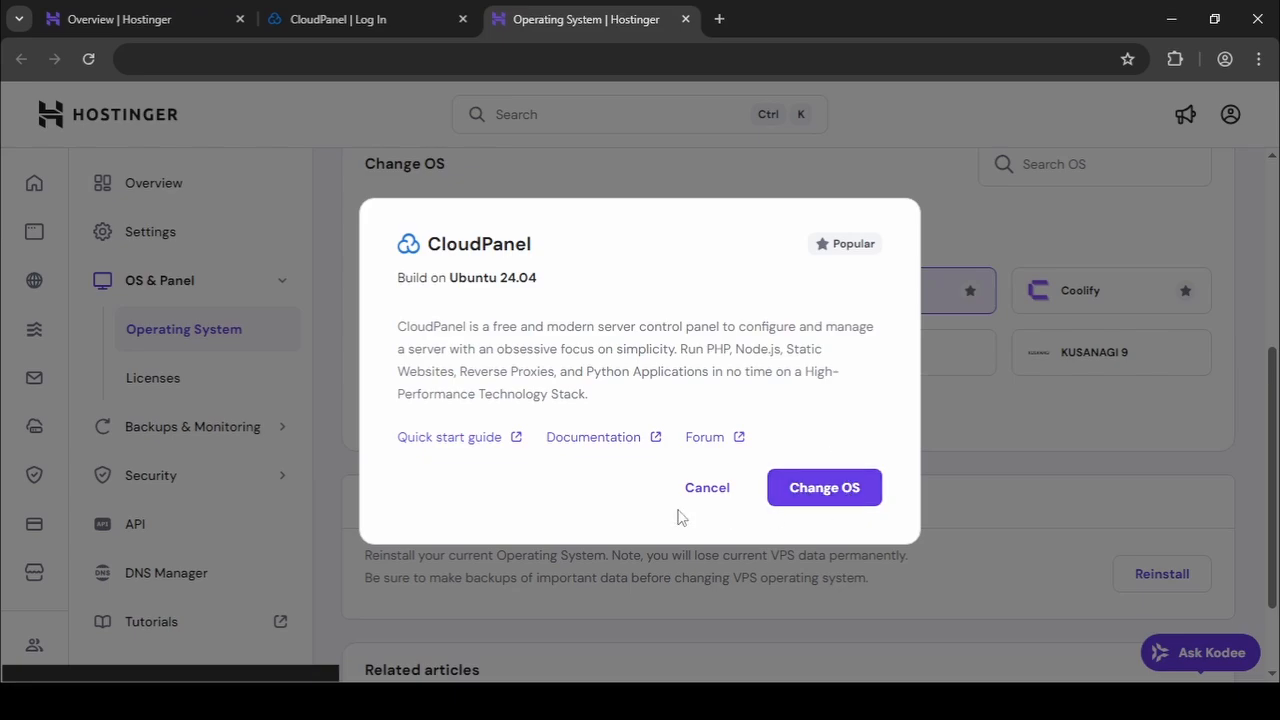
left_click(970, 231)
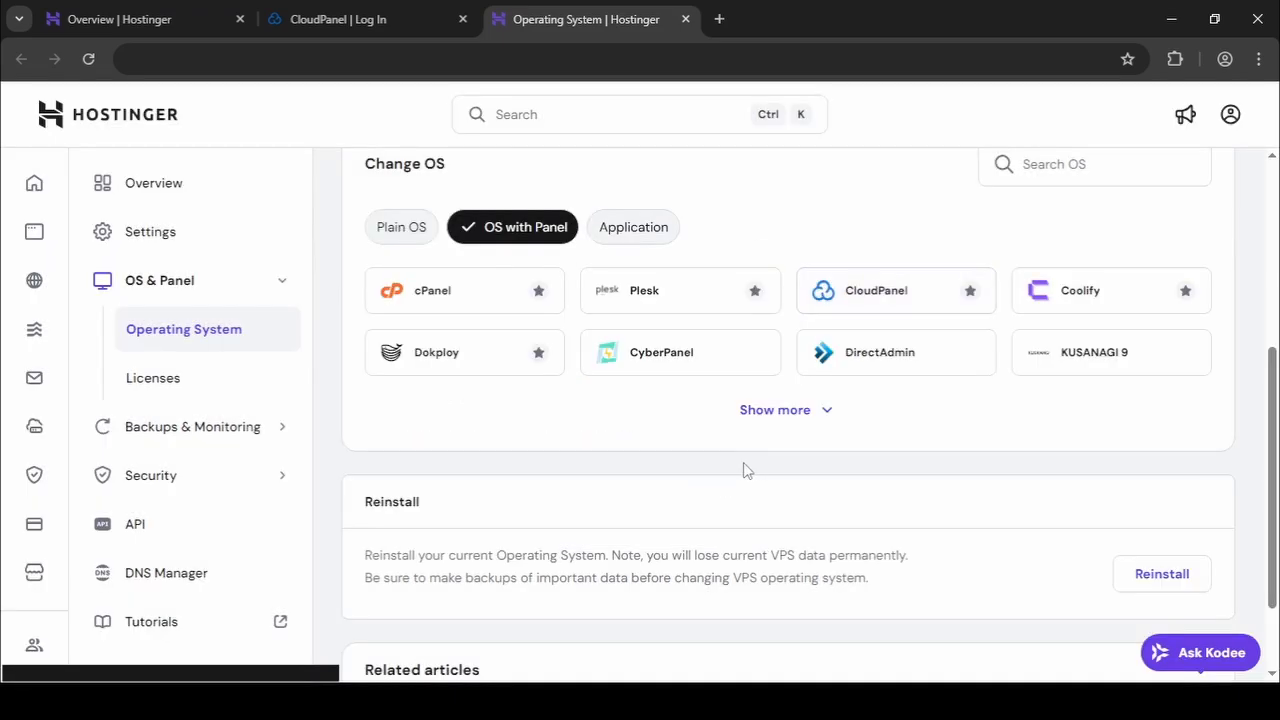
left_click(685, 19)
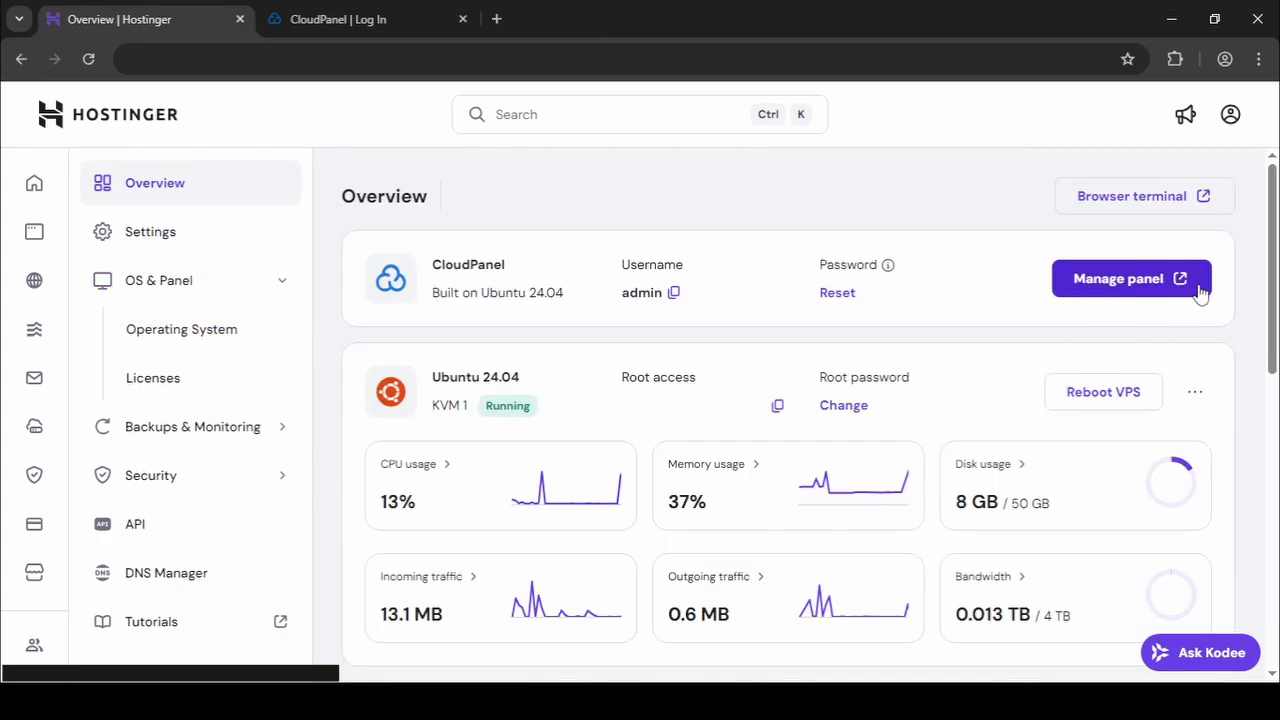
Log in to CloudPanel with the username copied from the VPS overview and the account password.
left_click(368, 17)
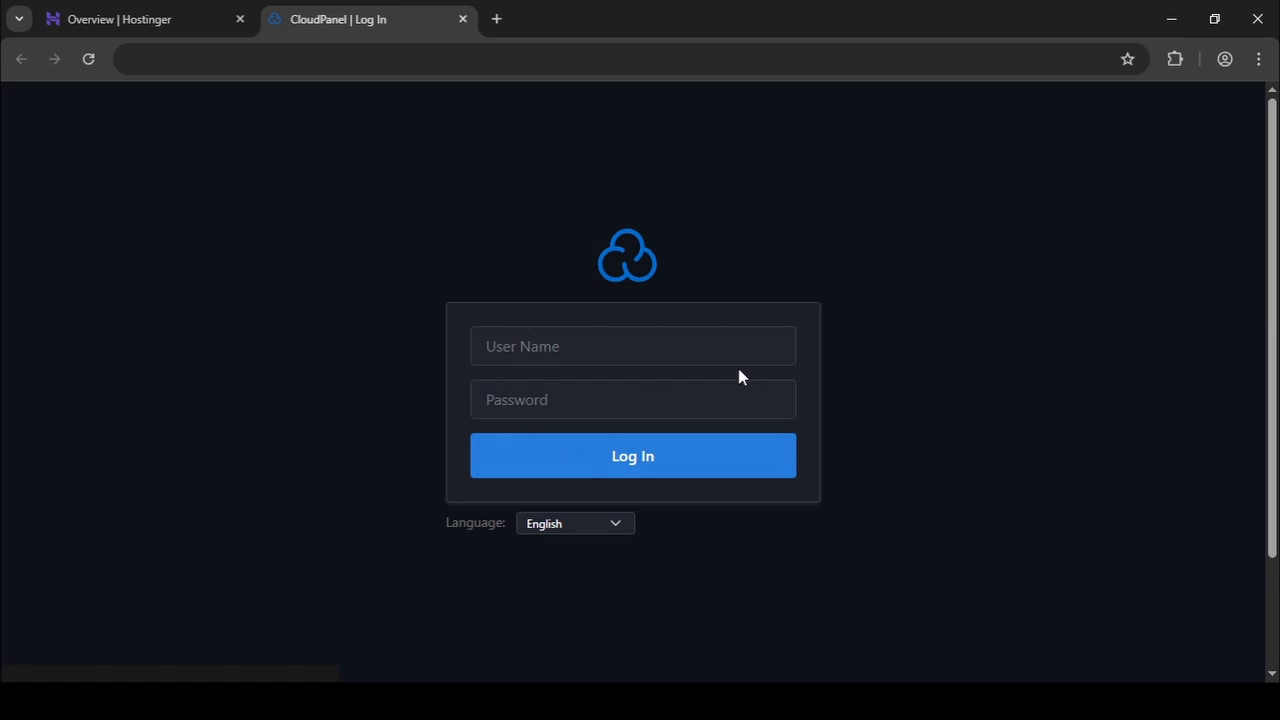
left_click(163, 14)
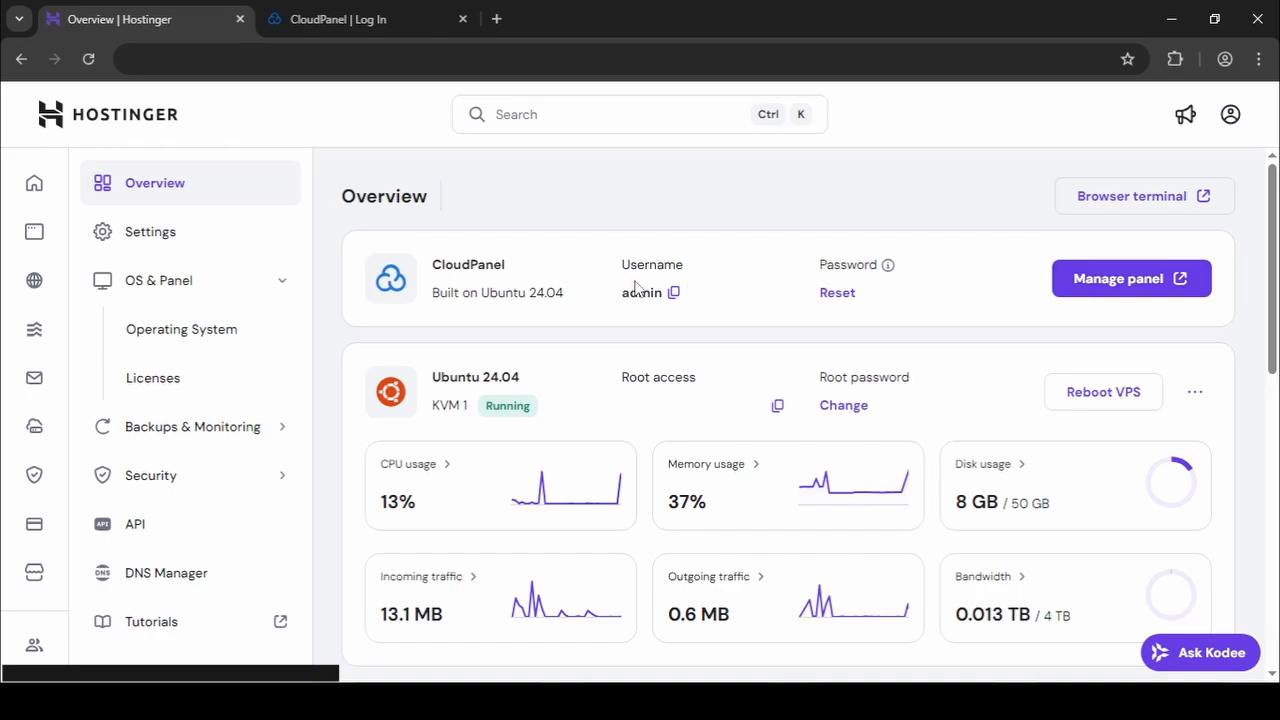
left_click(674, 296)
left_click(320, 30)
left_click(590, 346)
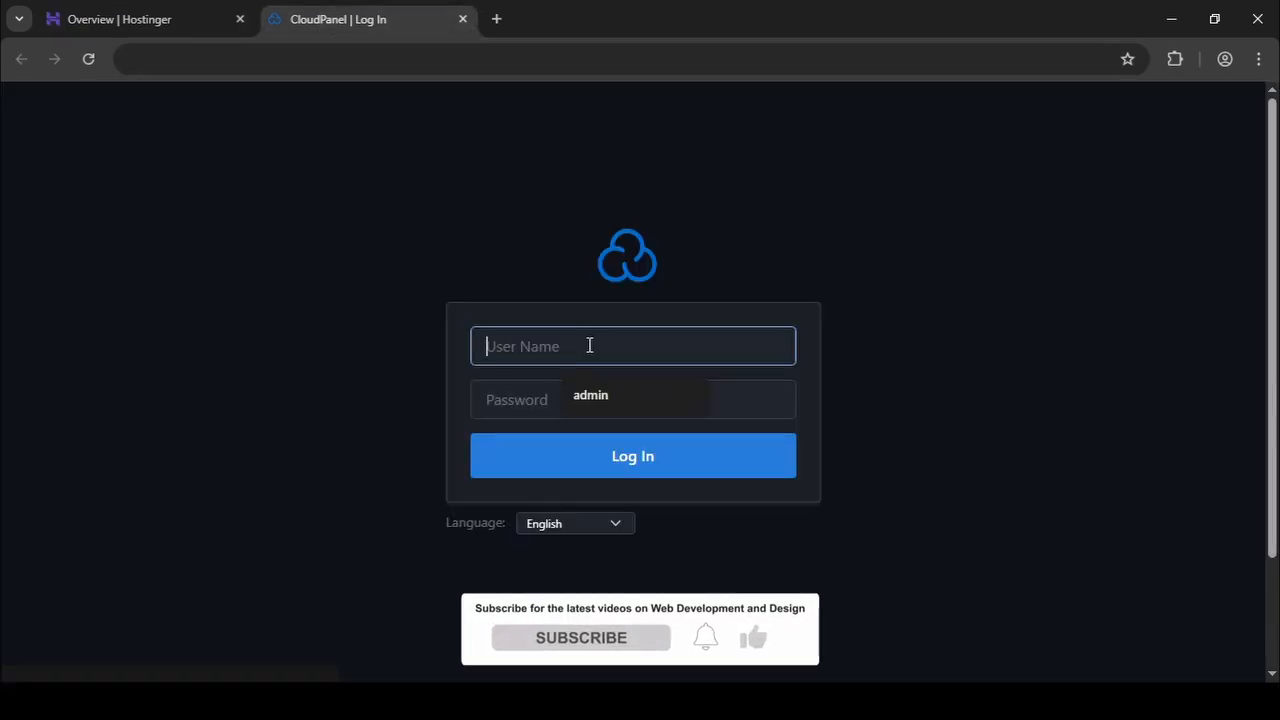
left_click(565, 390)
left_click(534, 402)
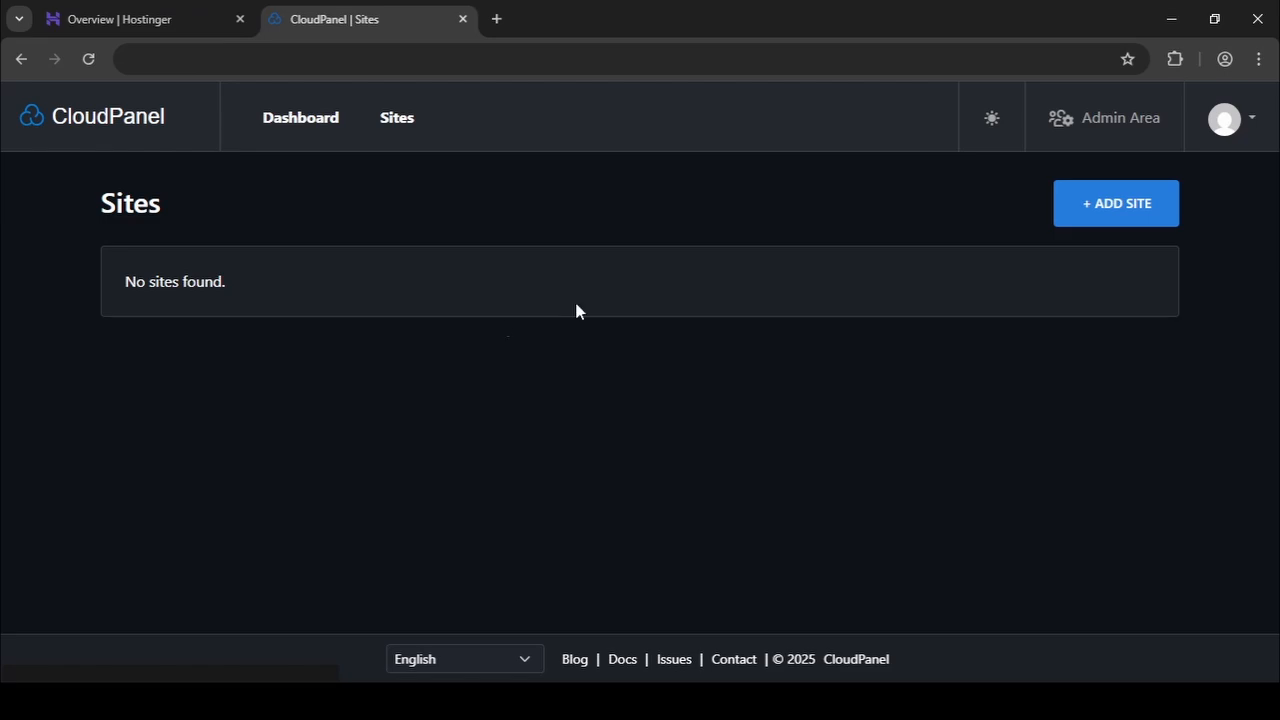
Start adding a new Node.js site in CloudPanel and review its domain name and app port fields.
left_click(1114, 219)
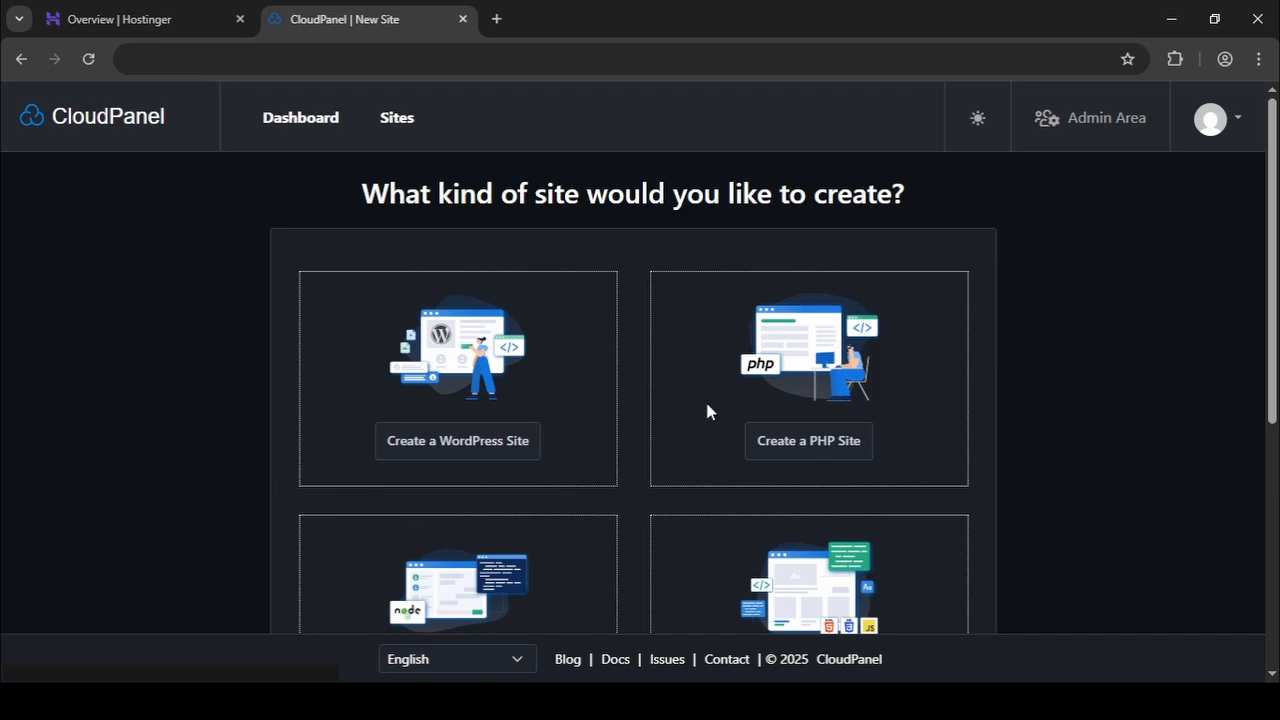
scroll(603, 440, "down", 4)
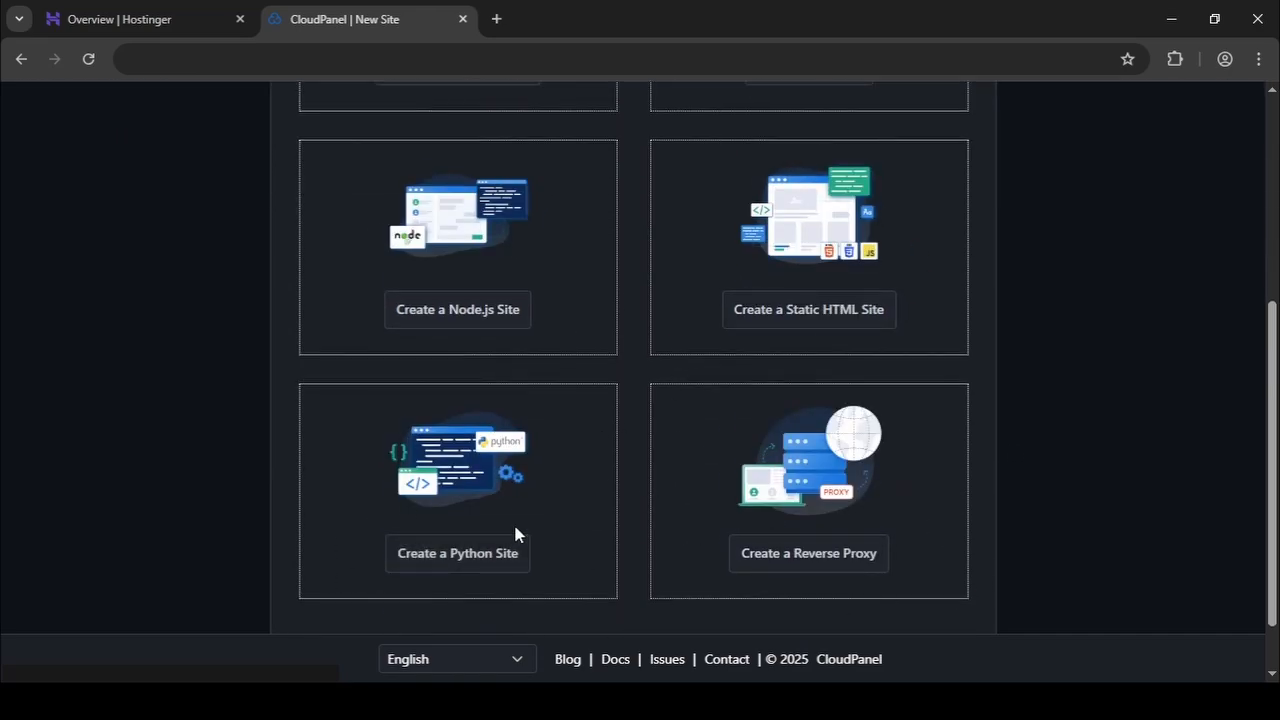
left_click(478, 334)
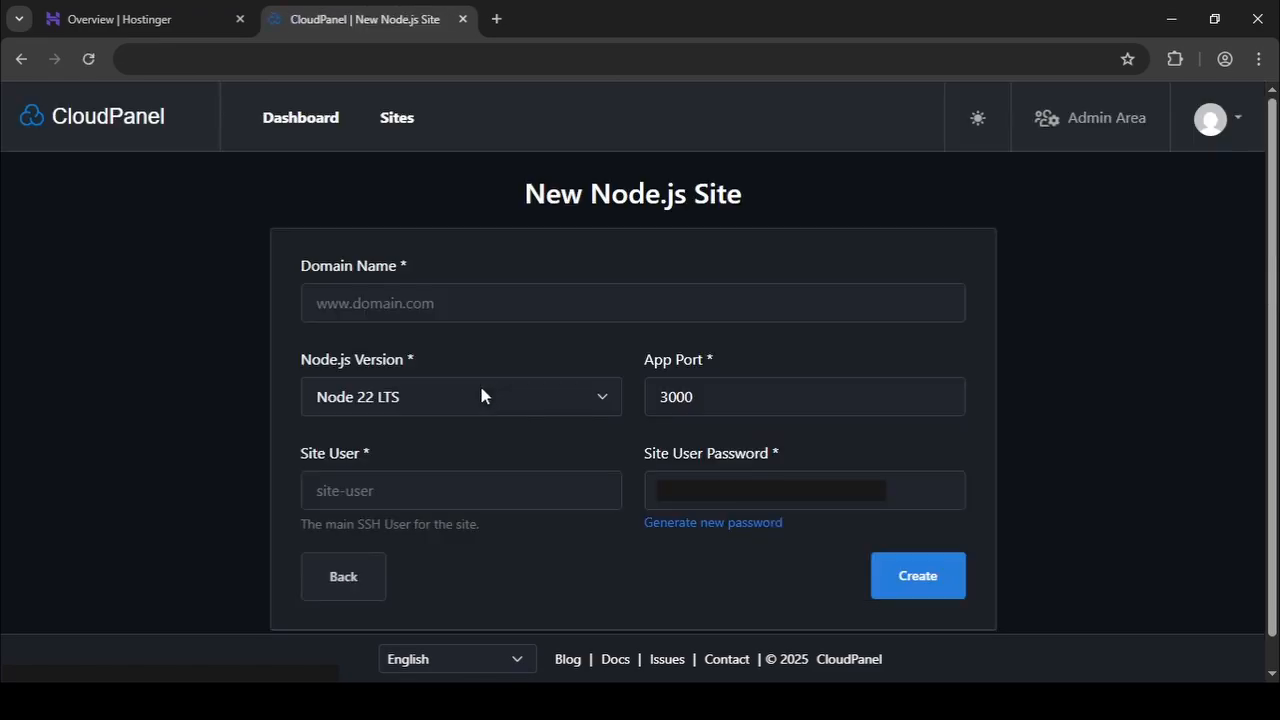
left_click_drag(301, 266, 443, 262)
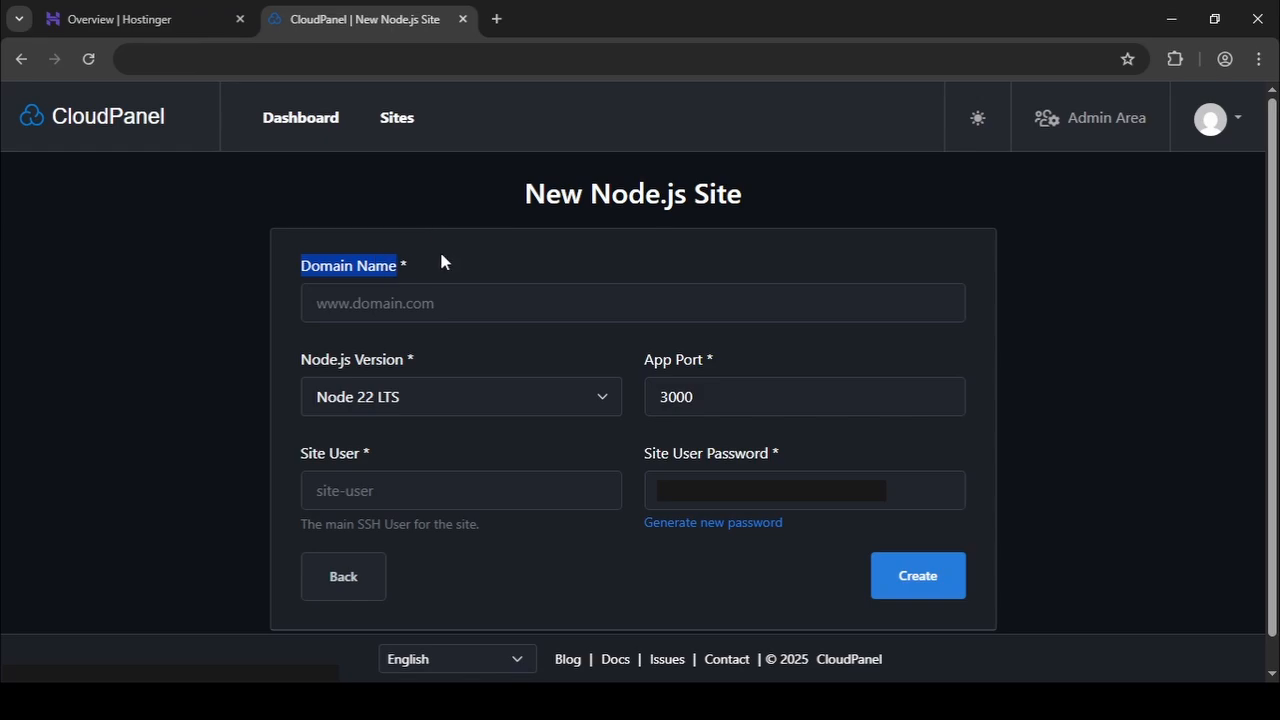
left_click(466, 266)
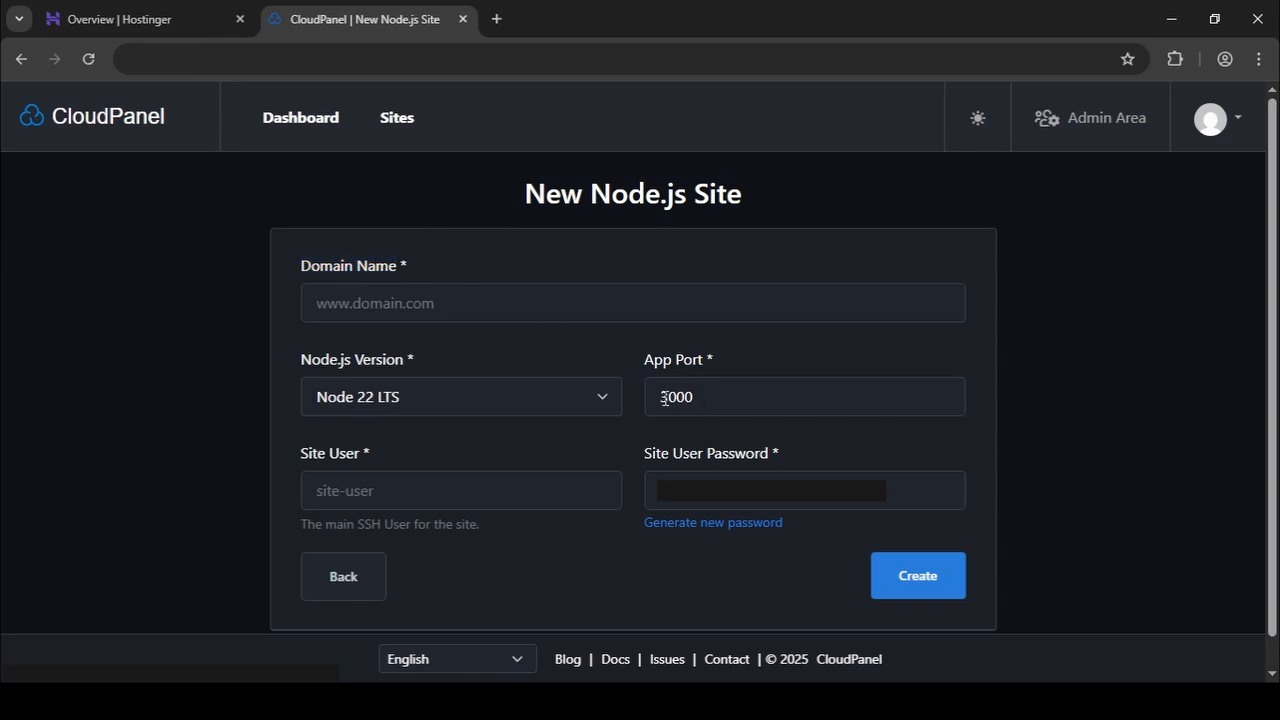
left_click_drag(665, 398, 731, 404)
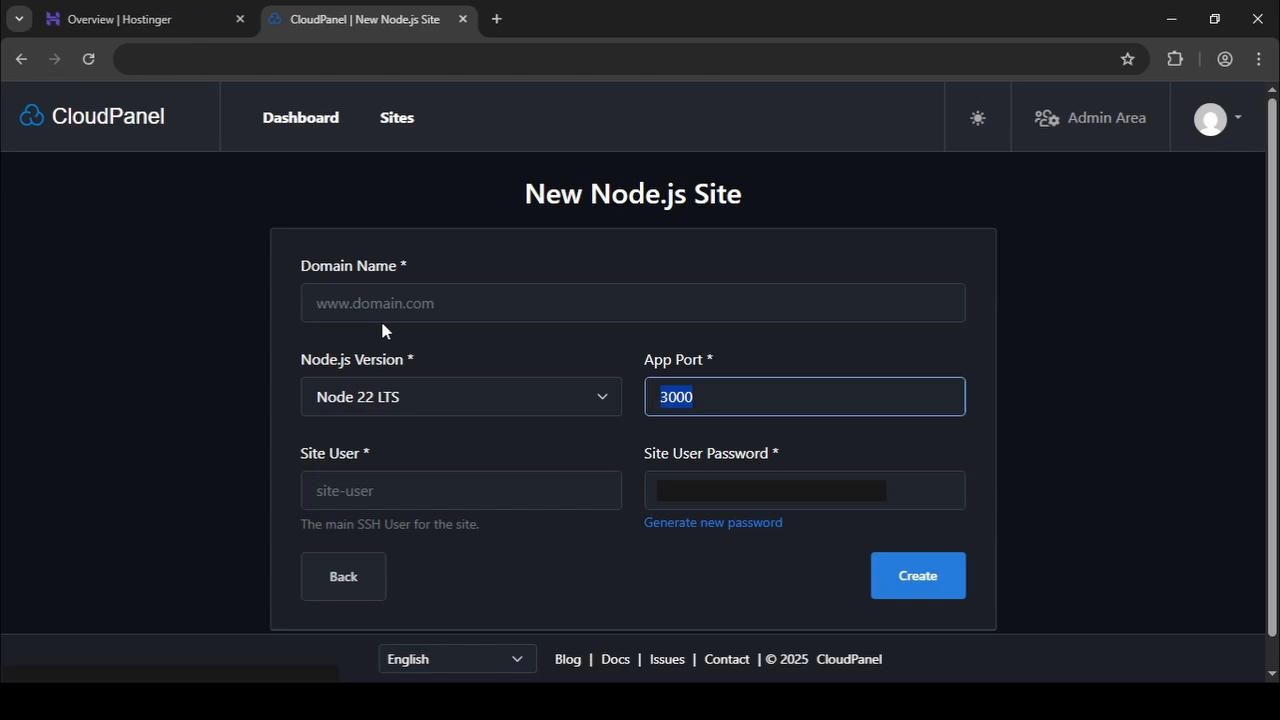
Create the Node.js site with the VPS's hstgr.cloud hostname as its domain, Node 22 LTS and app port 3000.
left_click(197, 17)
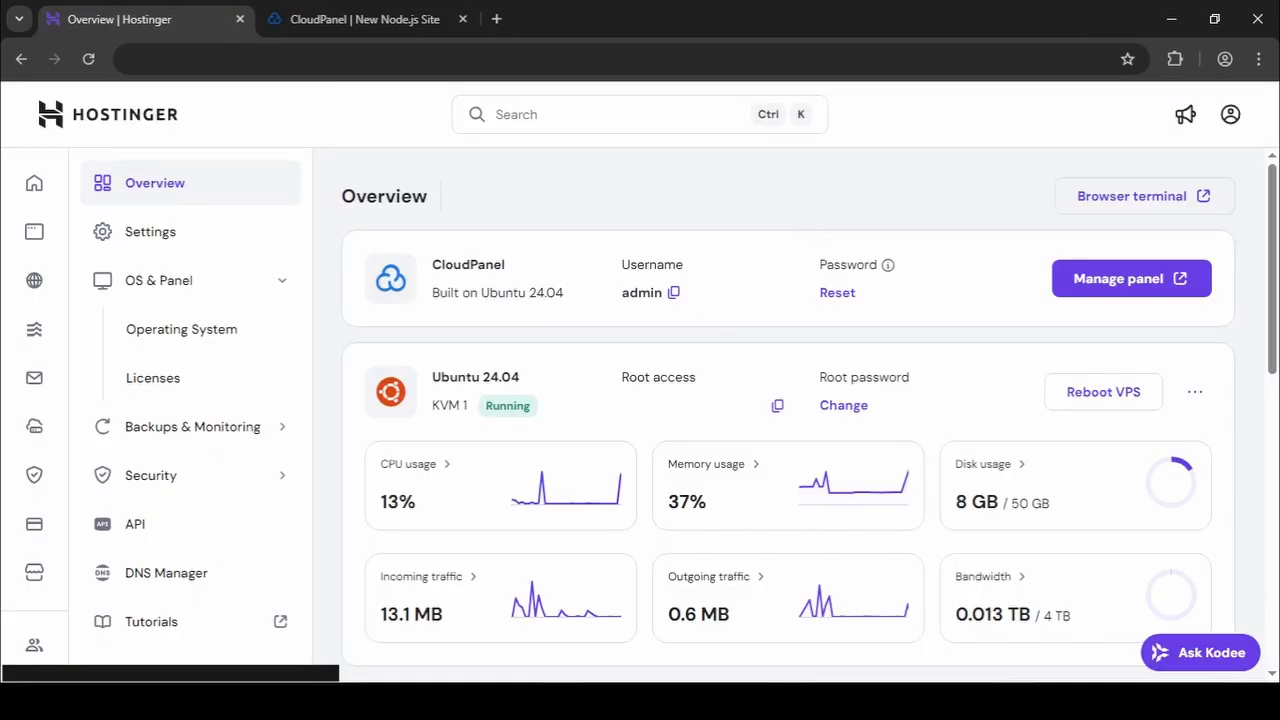
left_click(346, 17)
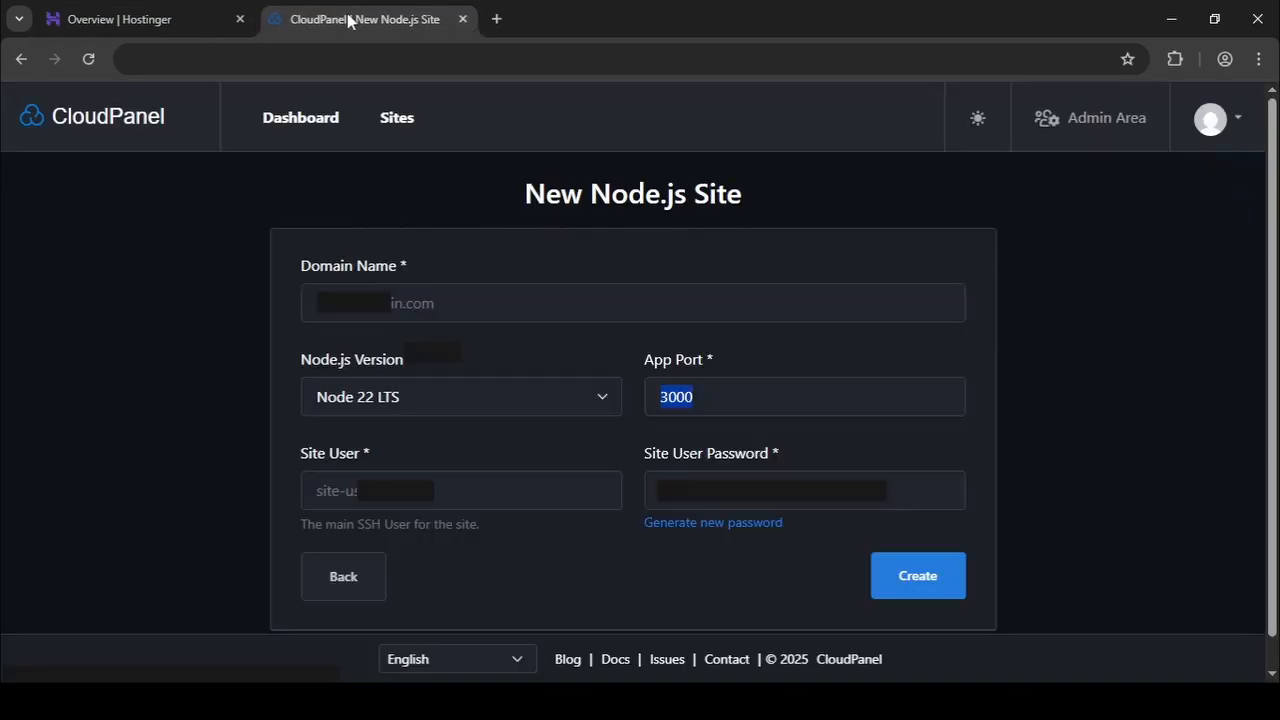
left_click(449, 302)
left_click(438, 360)
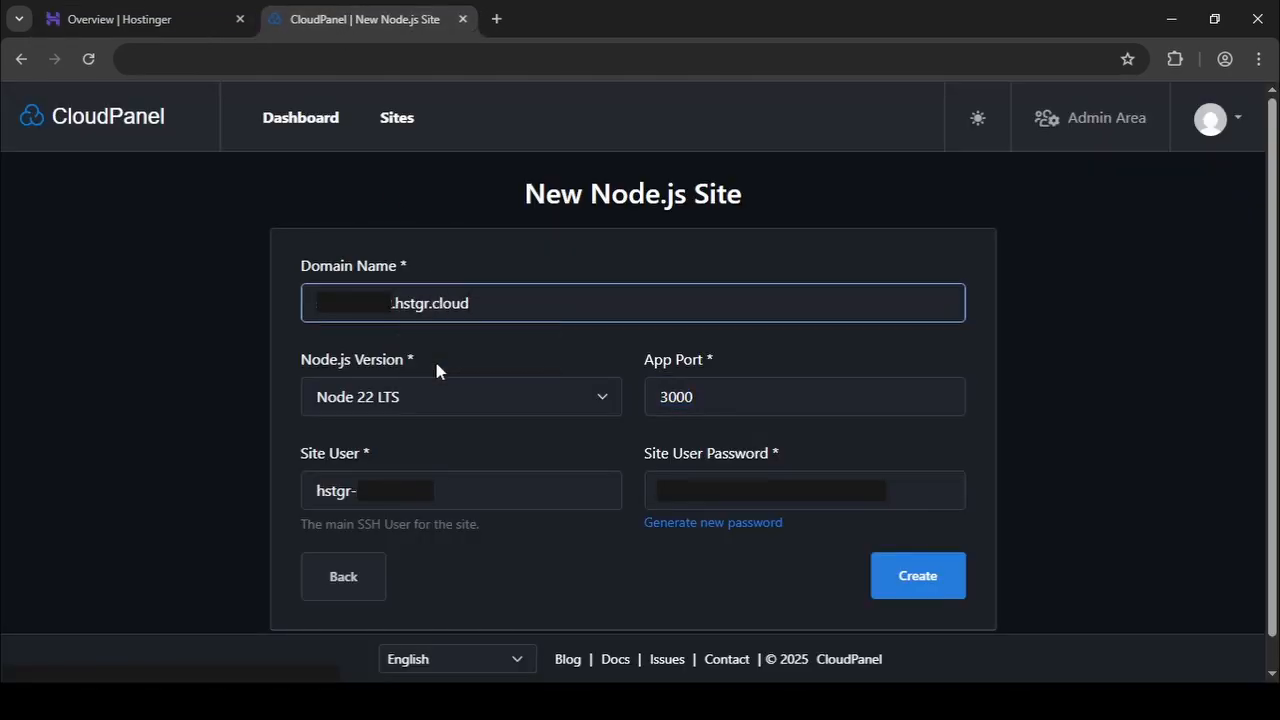
key("ctrl+shift+Left")
key("ctrl+shift+Left")
key("ctrl+shift+Left")
left_click(492, 343)
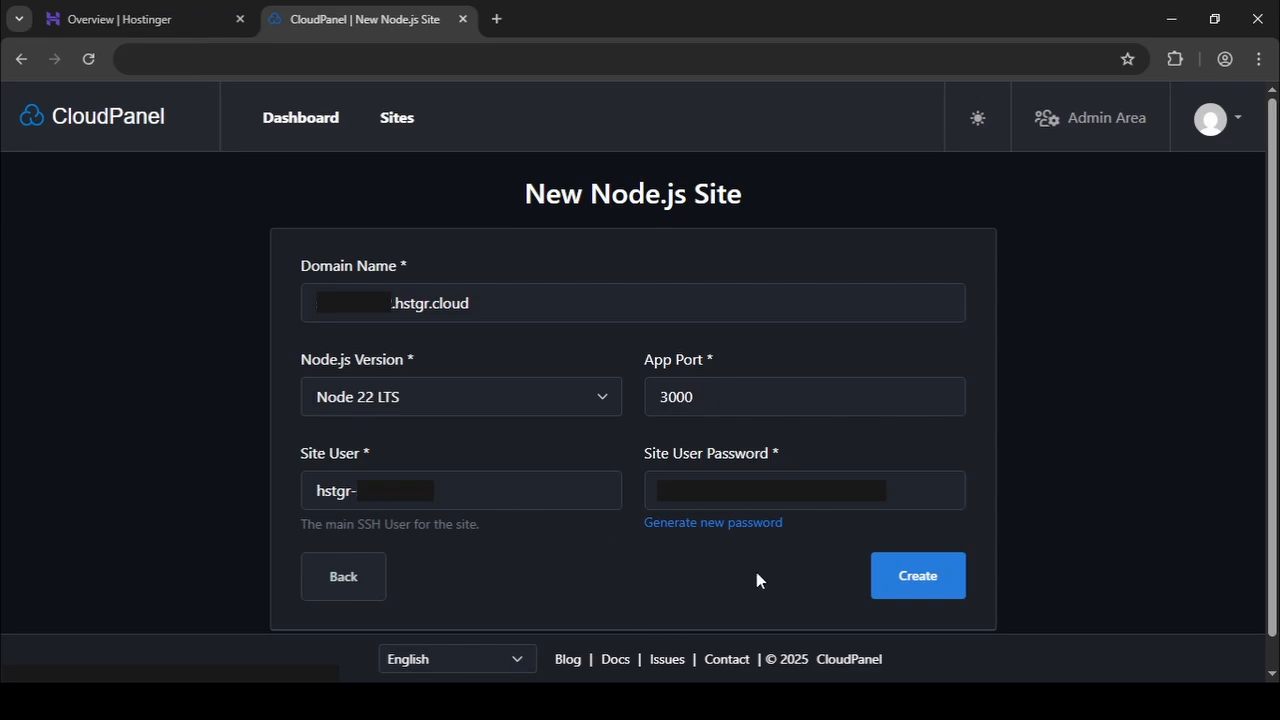
left_click(910, 575)
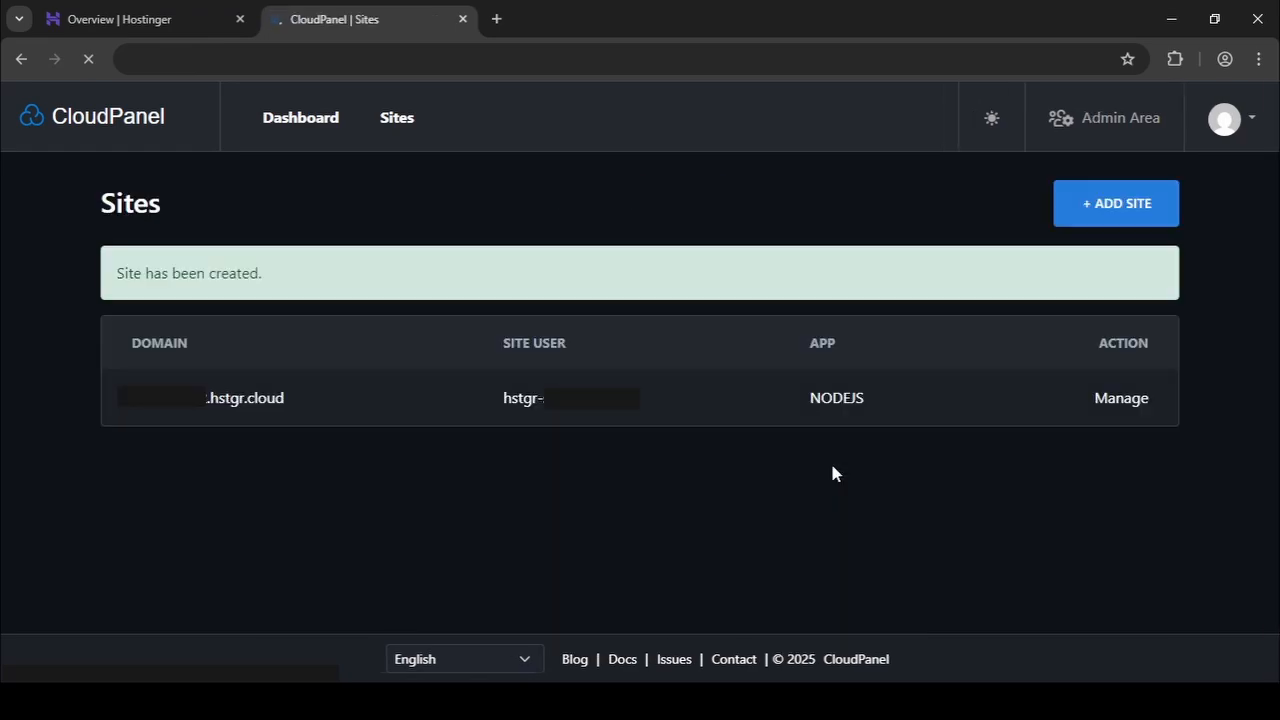
Open the management page of the new Node.js site and review its Root Directory and SSH Keys settings.
left_click(1116, 405)
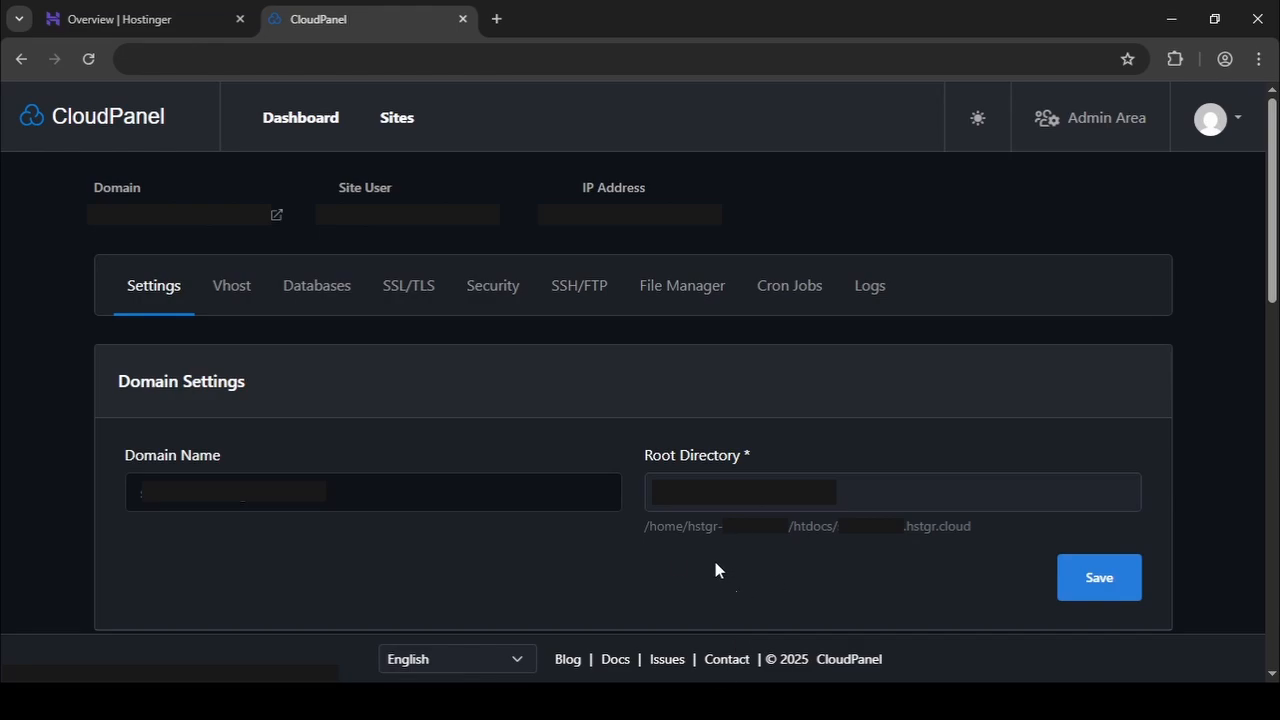
left_click_drag(635, 447, 800, 447)
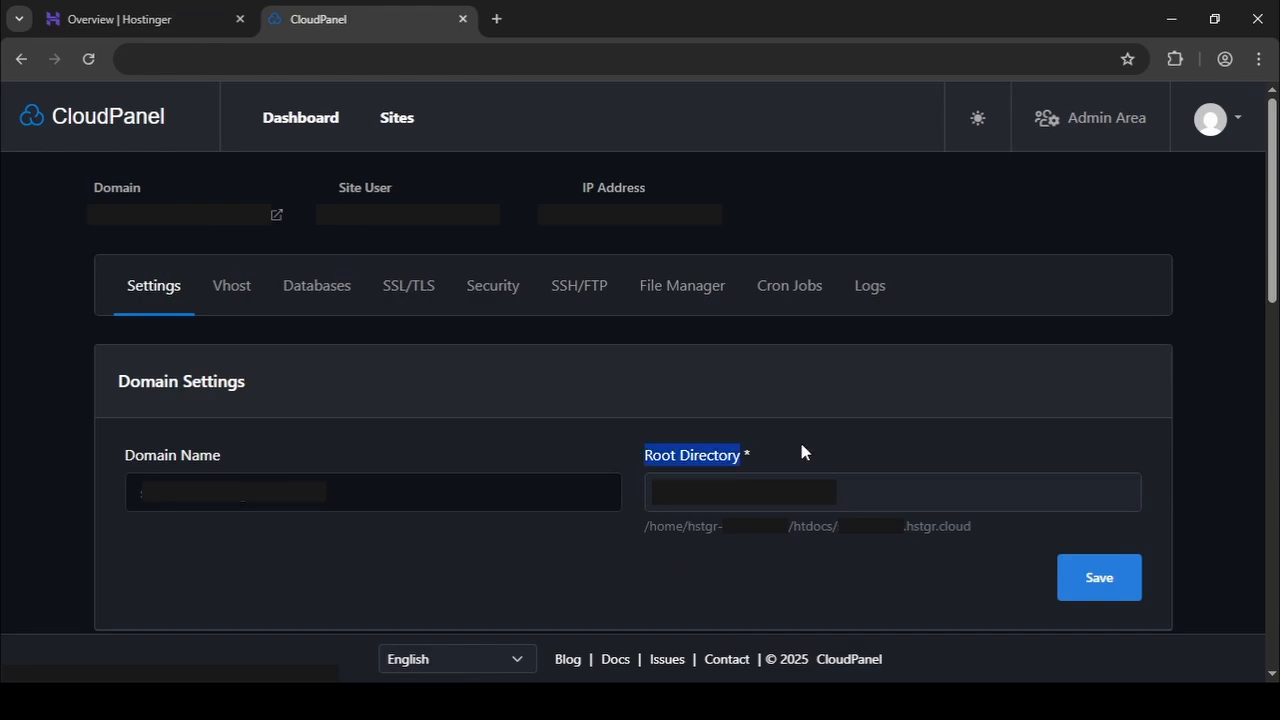
scroll(800, 447, "down", 5)
left_click_drag(124, 323, 245, 320)
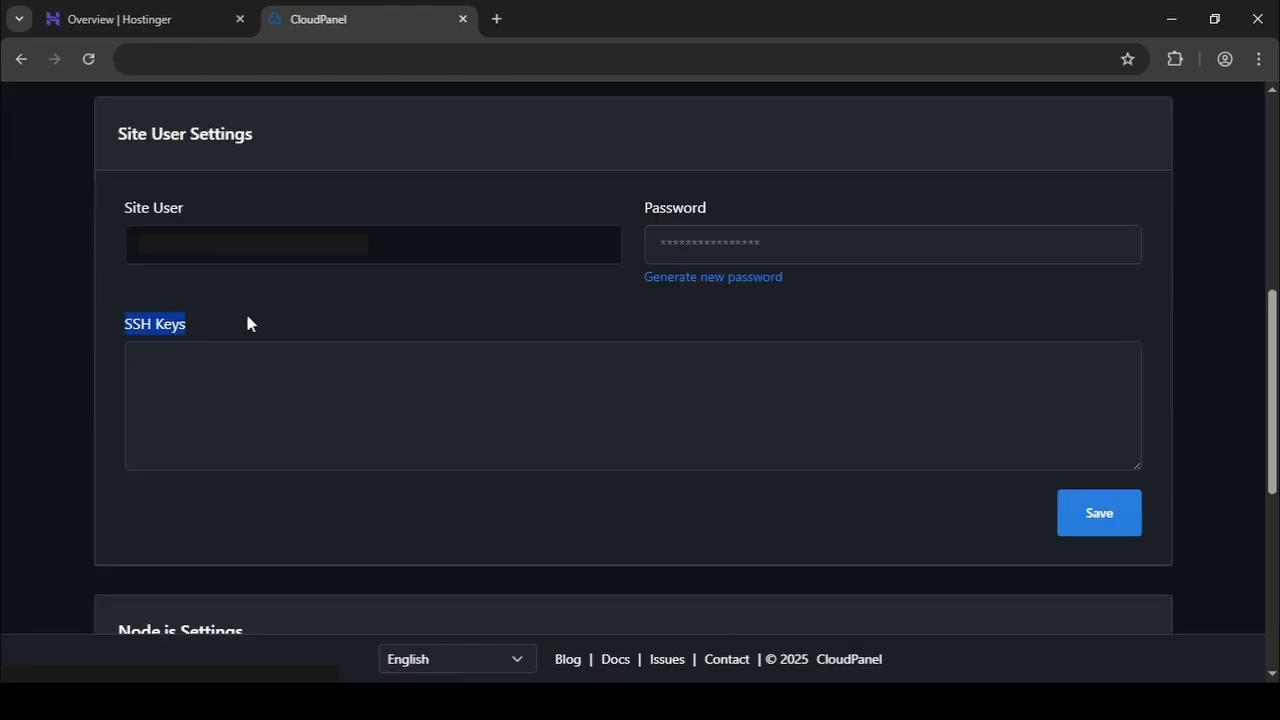
left_click(200, 334)
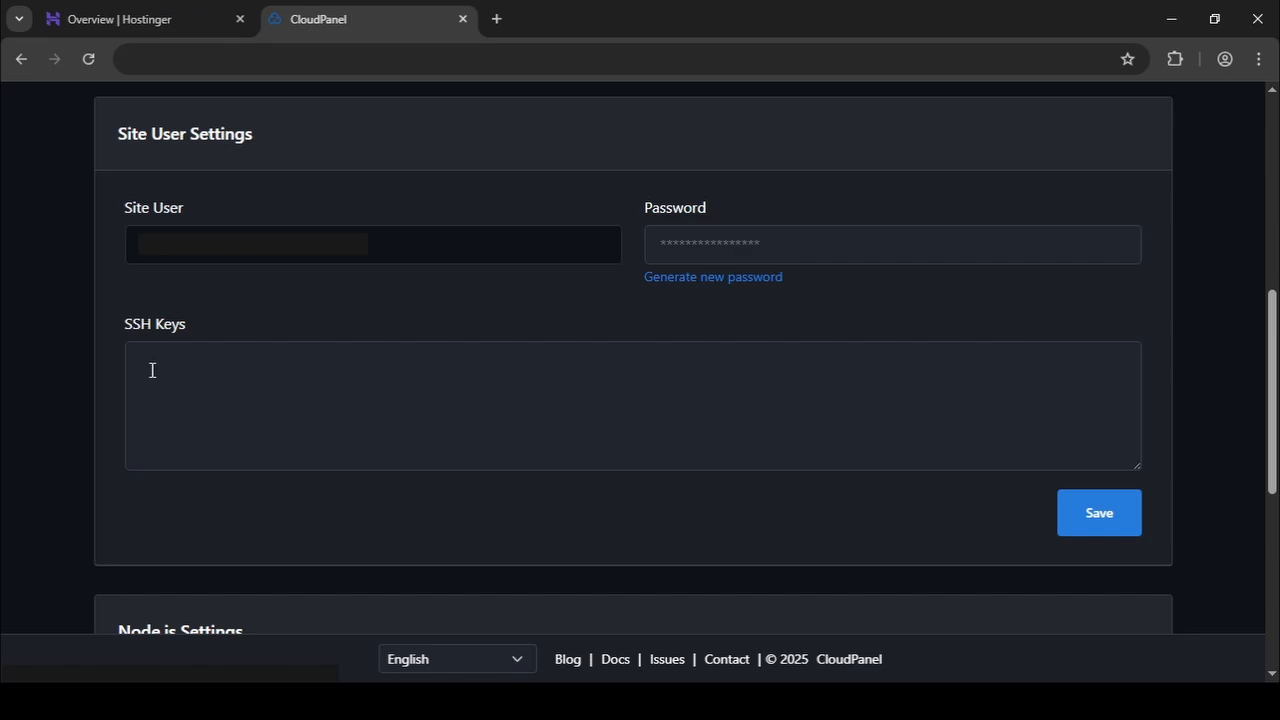
Switch to the .ssh folder in File Explorer and open the id_ed25519 public key file in Notepad.
key("alt+Tab")
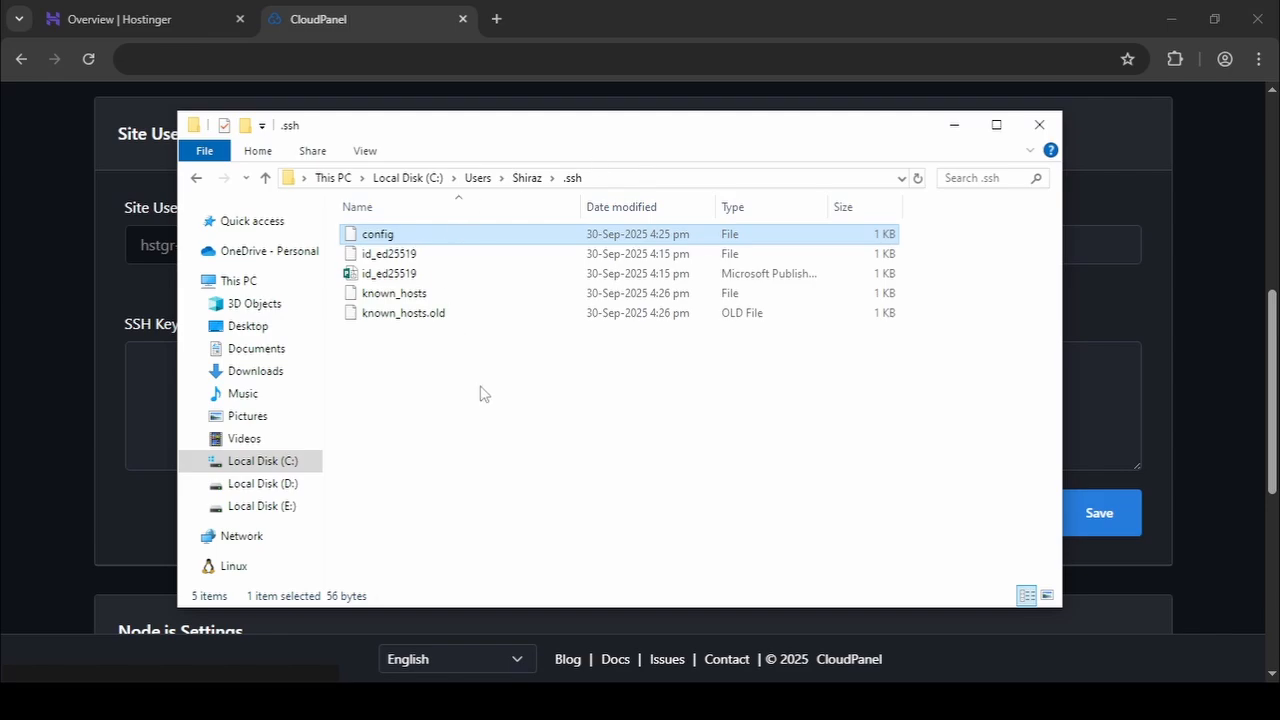
left_click(410, 273)
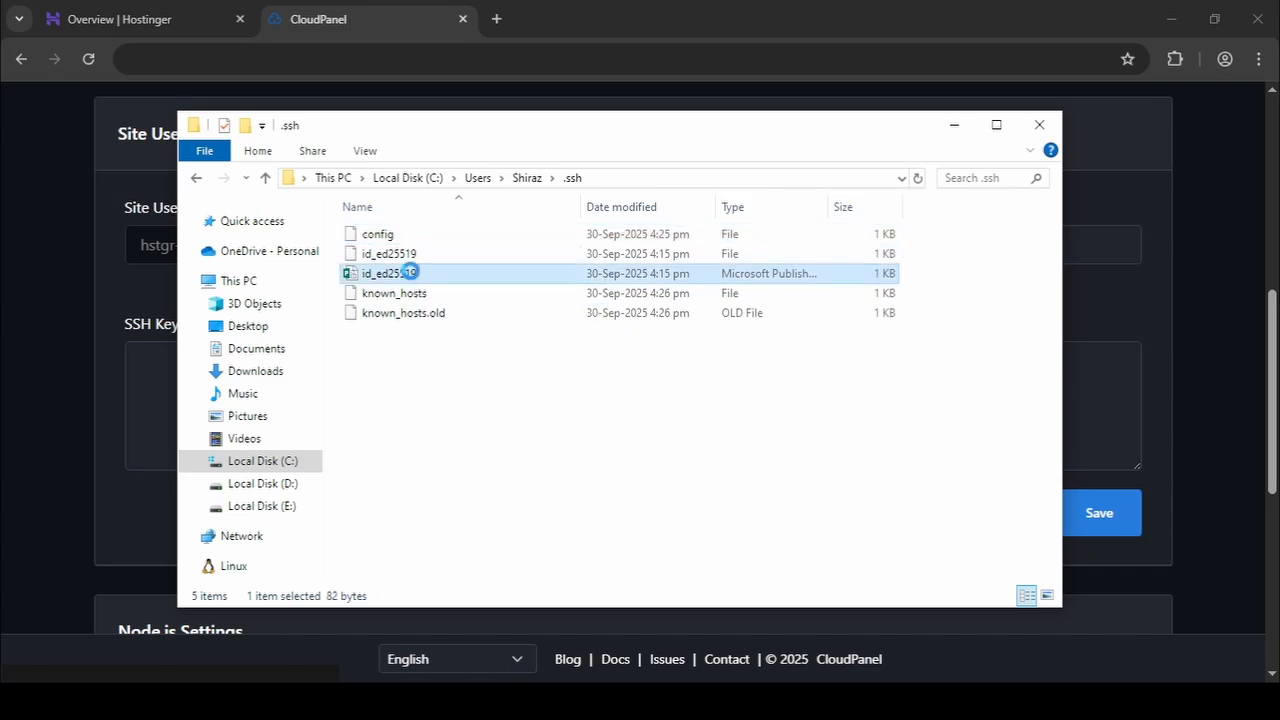
double_click(410, 273)
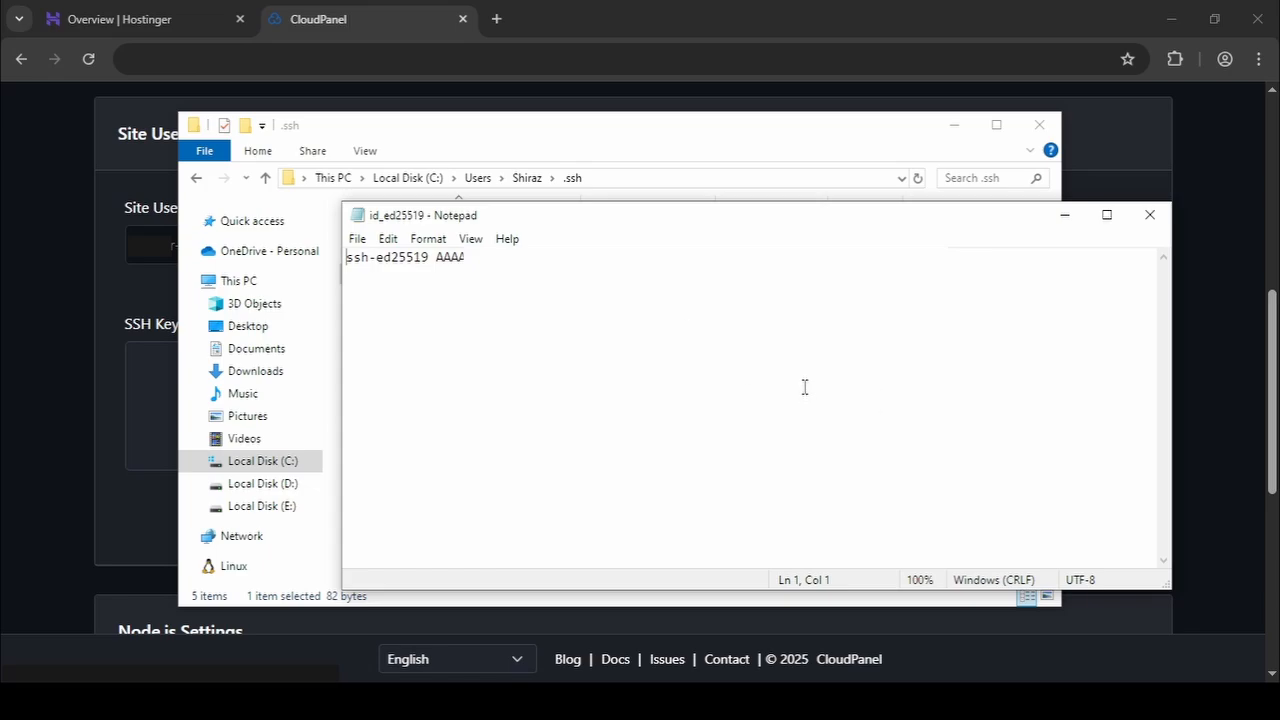
Write the command ssh-keygen -t ed25519 on a separate line below the public key.
left_click(1026, 304)
key("Return")
type("ss")
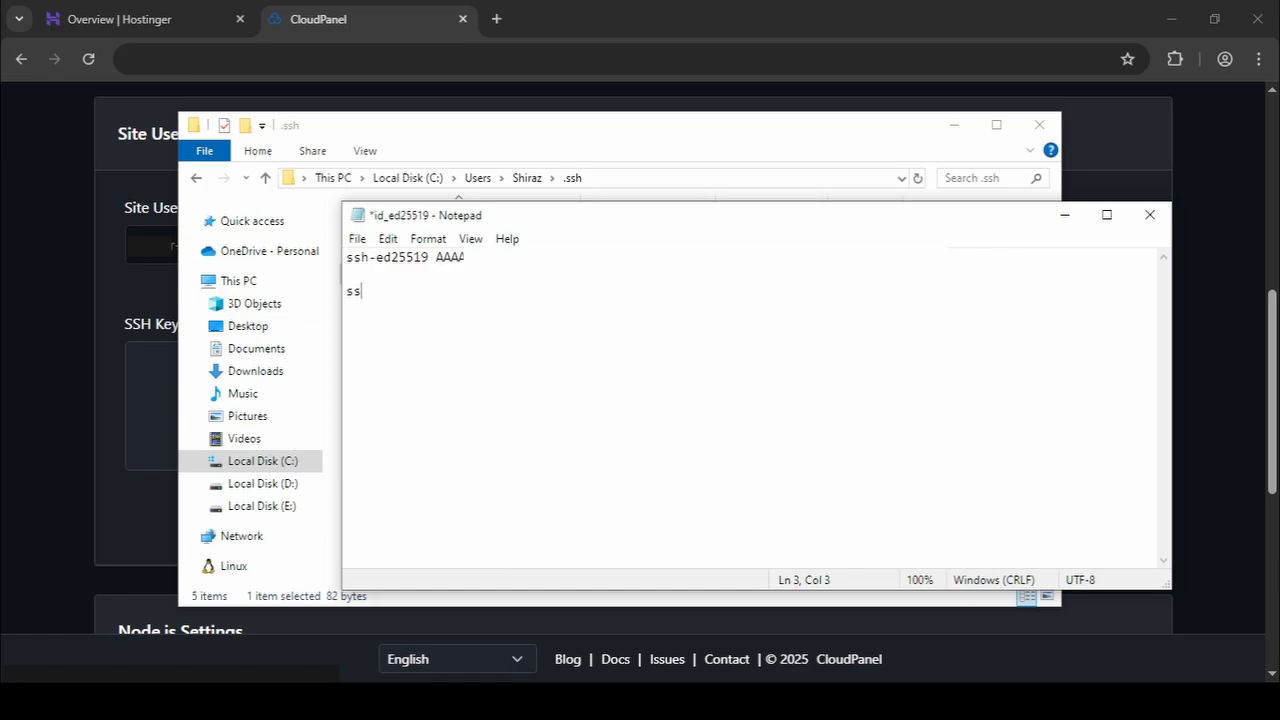
type("h-keygen -t ed25519")
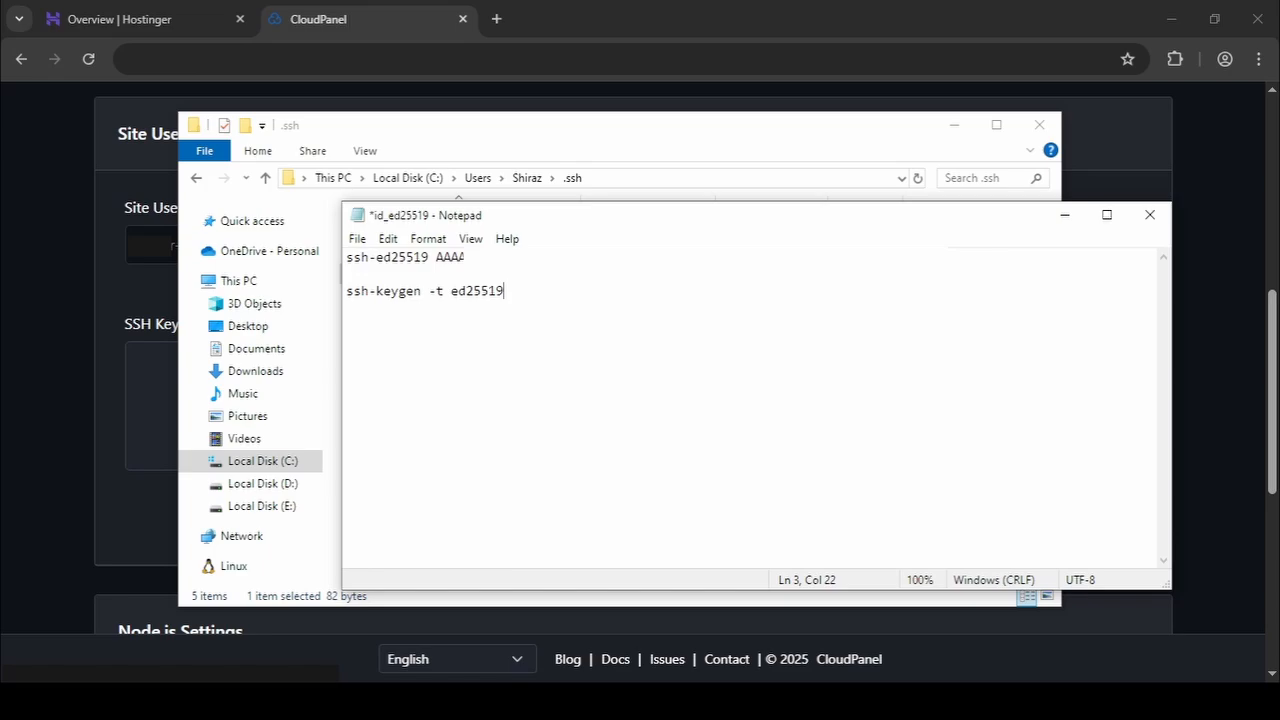
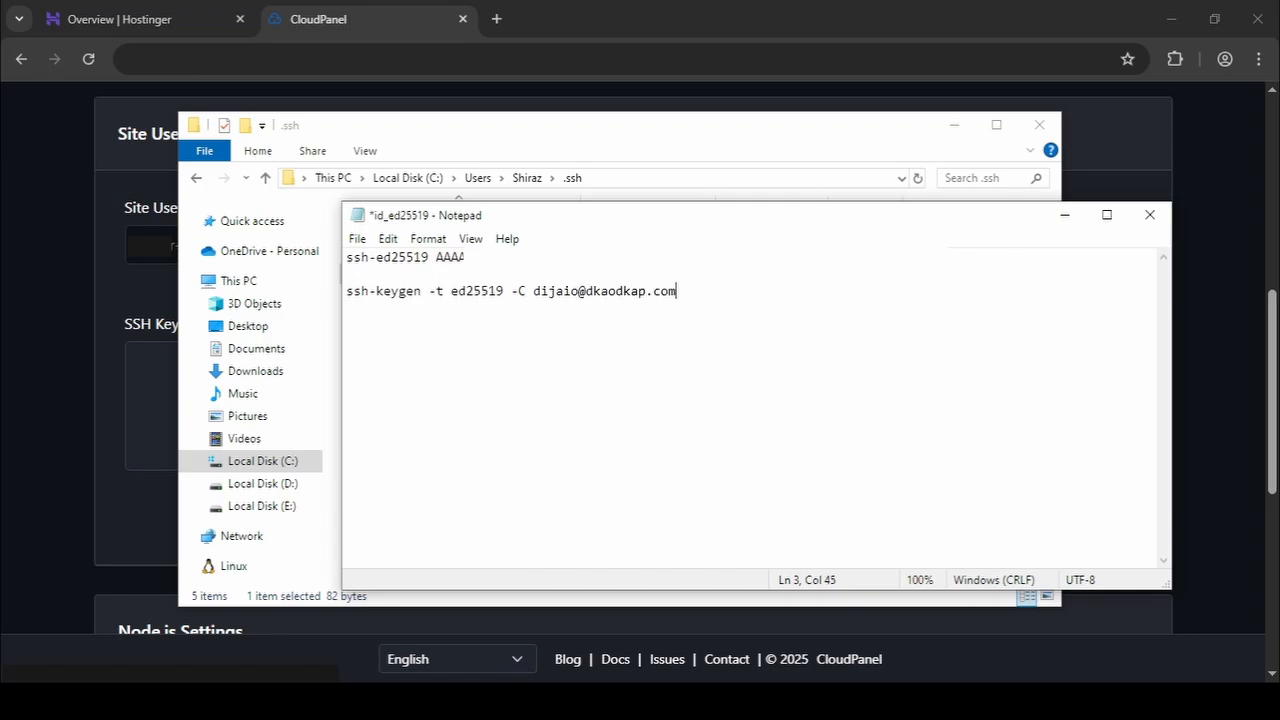
Delete the whole ssh-keygen line so only the public key remains in the file.
key("BackSpace")
key("BackSpace")
key("BackSpace")
key("BackSpace")
key("BackSpace")
key("BackSpace")
key("BackSpace")
key("BackSpace")
key("BackSpace")
key("BackSpace")
key("BackSpace")
key("BackSpace")
key("BackSpace")
key("BackSpace")
key("BackSpace")
key("BackSpace")
key("BackSpace")
key("BackSpace")
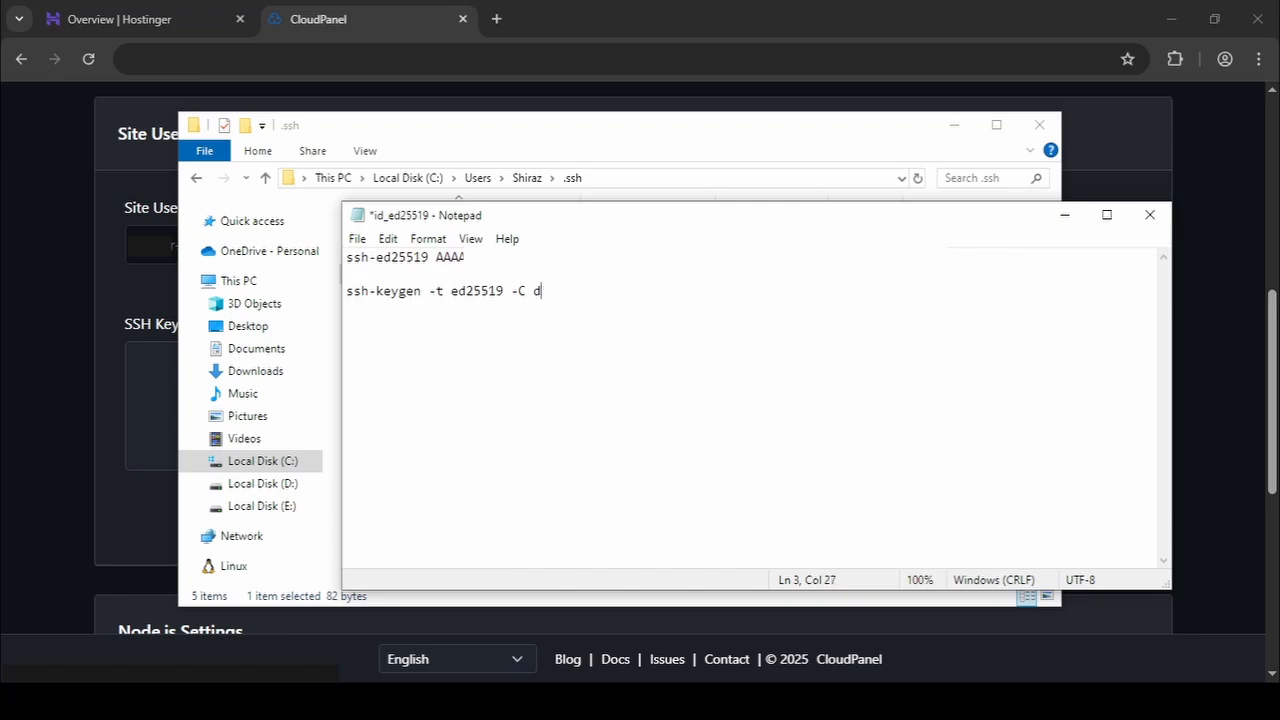
key("BackSpace")
key("BackSpace")
key("BackSpace")
key("BackSpace")
key("BackSpace")
left_click_drag(903, 286, 1051, 246)
key("BackSpace")
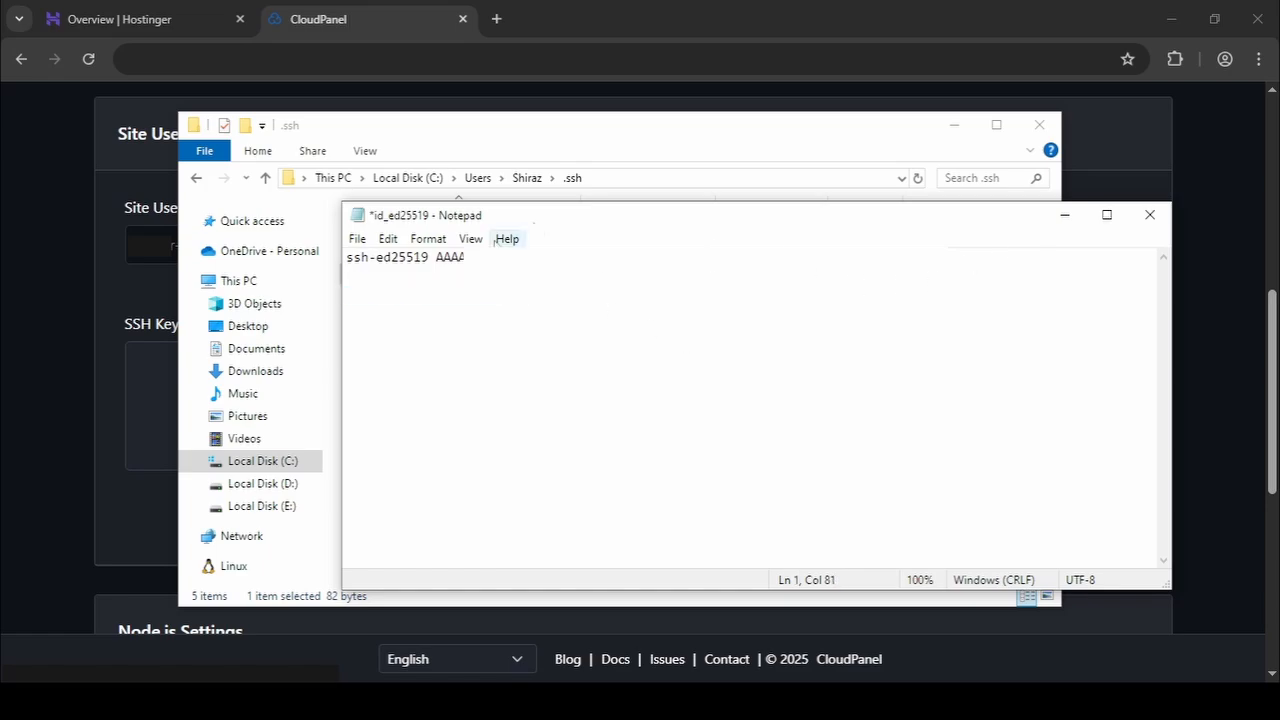
Copy the full public key line, close the file with its changes saved, and get File Explorer out of the way.
left_click_drag(552, 215, 499, 347)
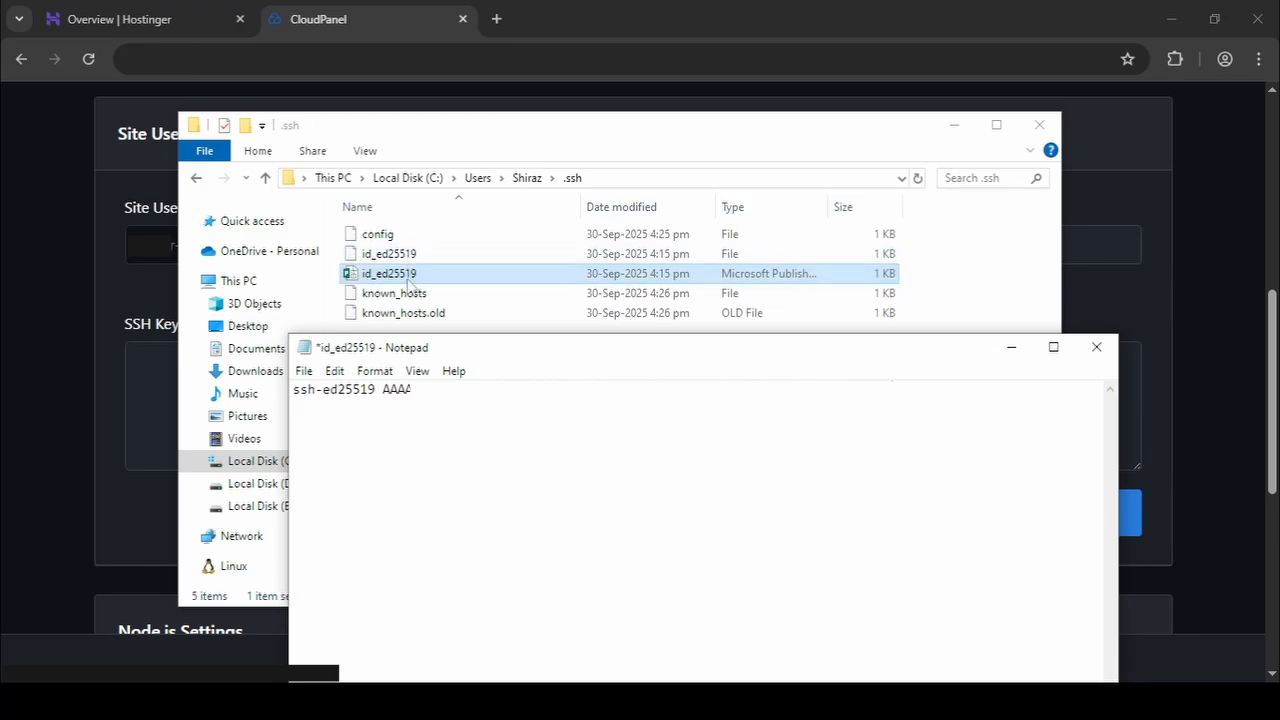
left_click_drag(909, 391, 283, 405)
key("ctrl+c")
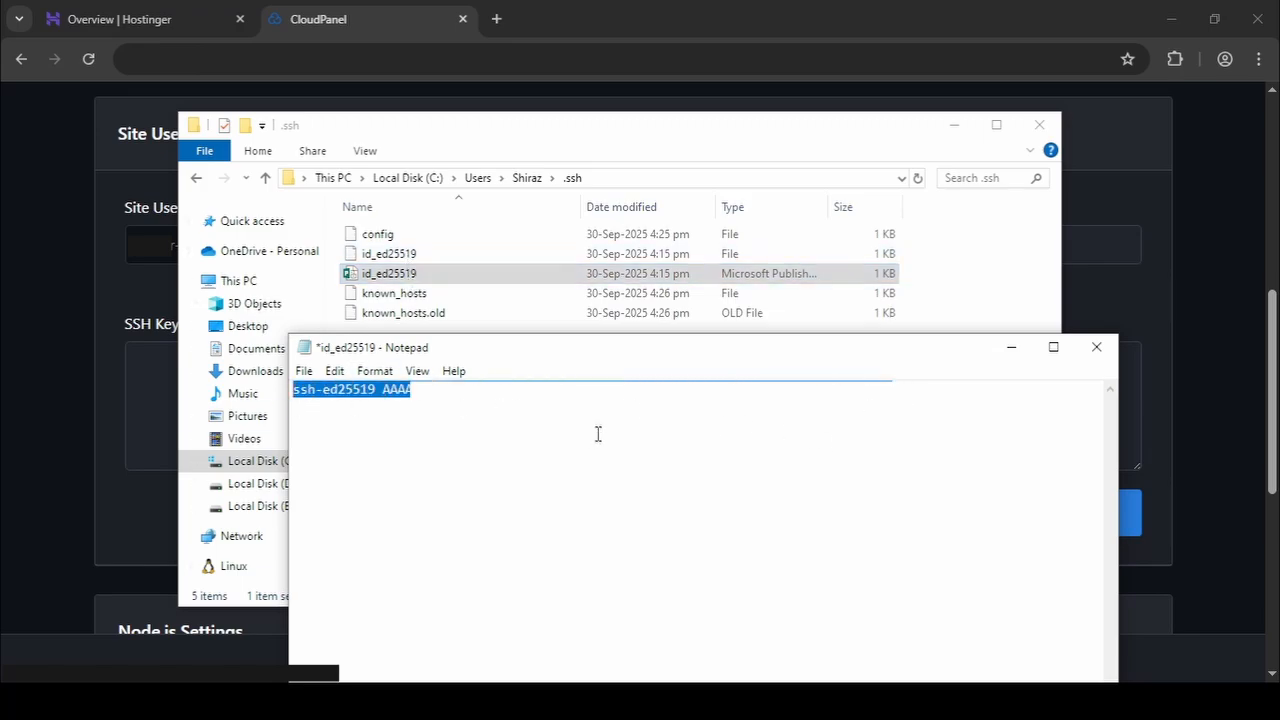
left_click(1096, 347)
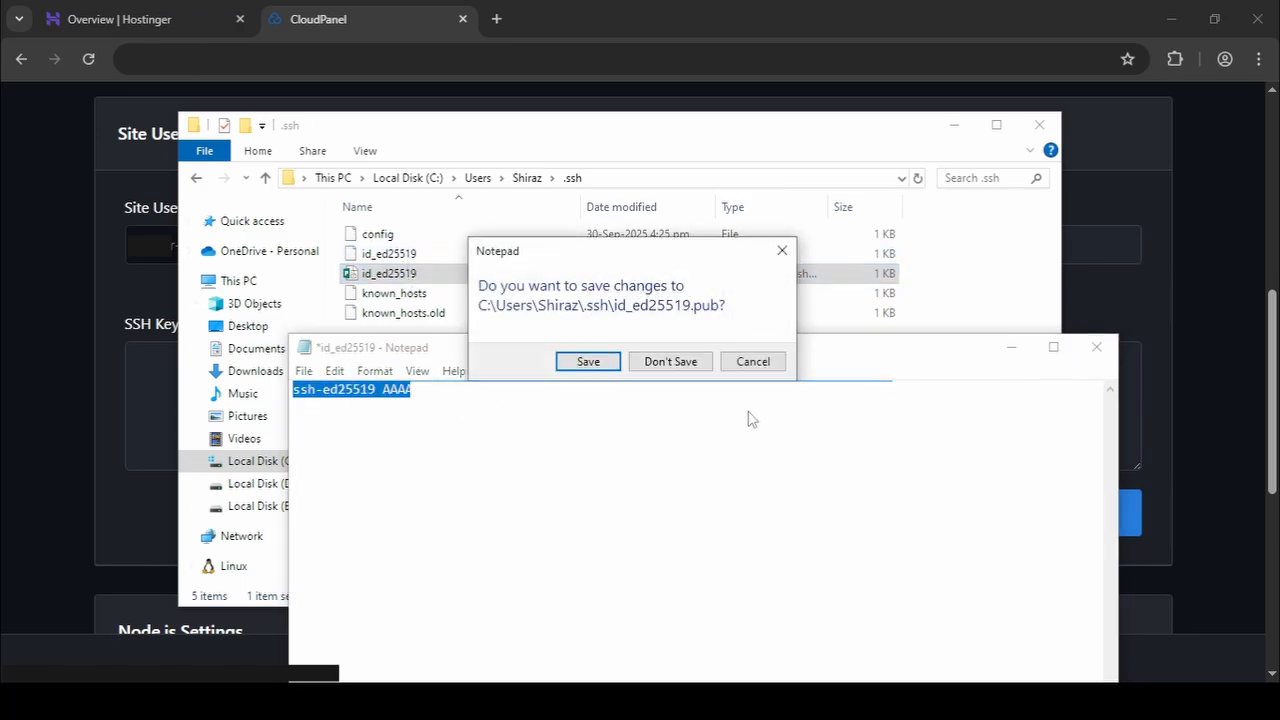
left_click(588, 362)
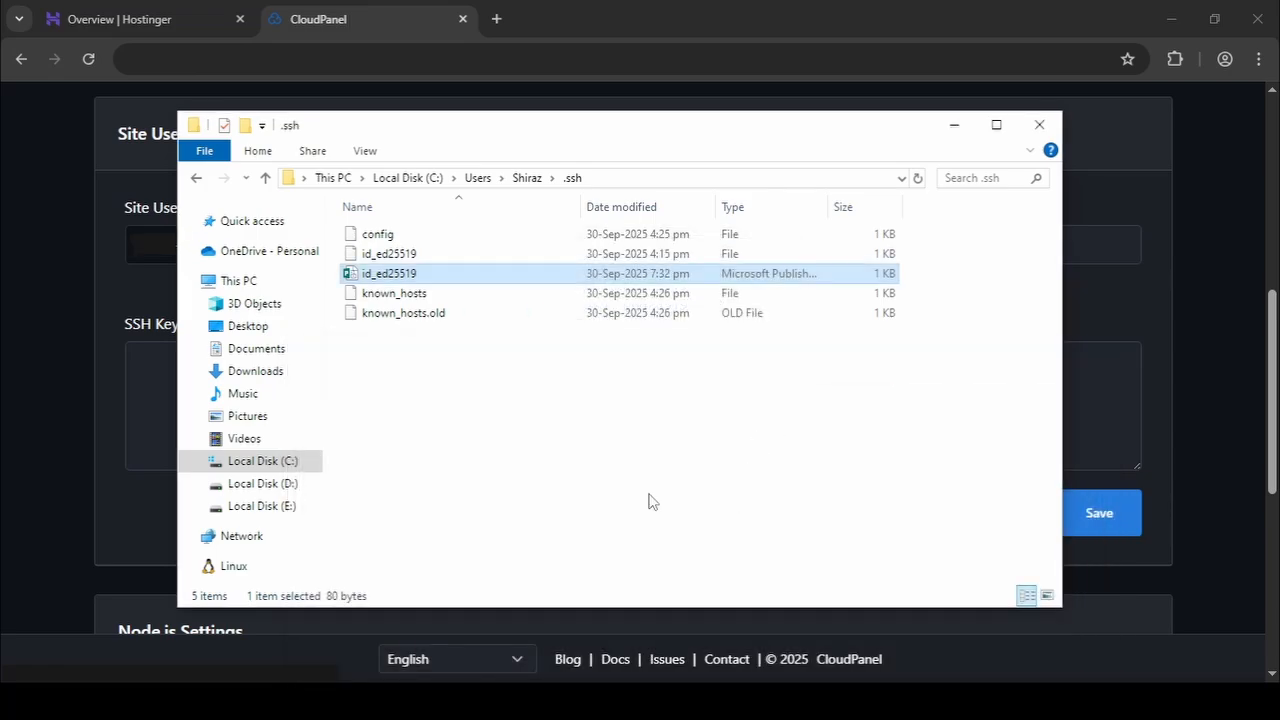
left_click(955, 125)
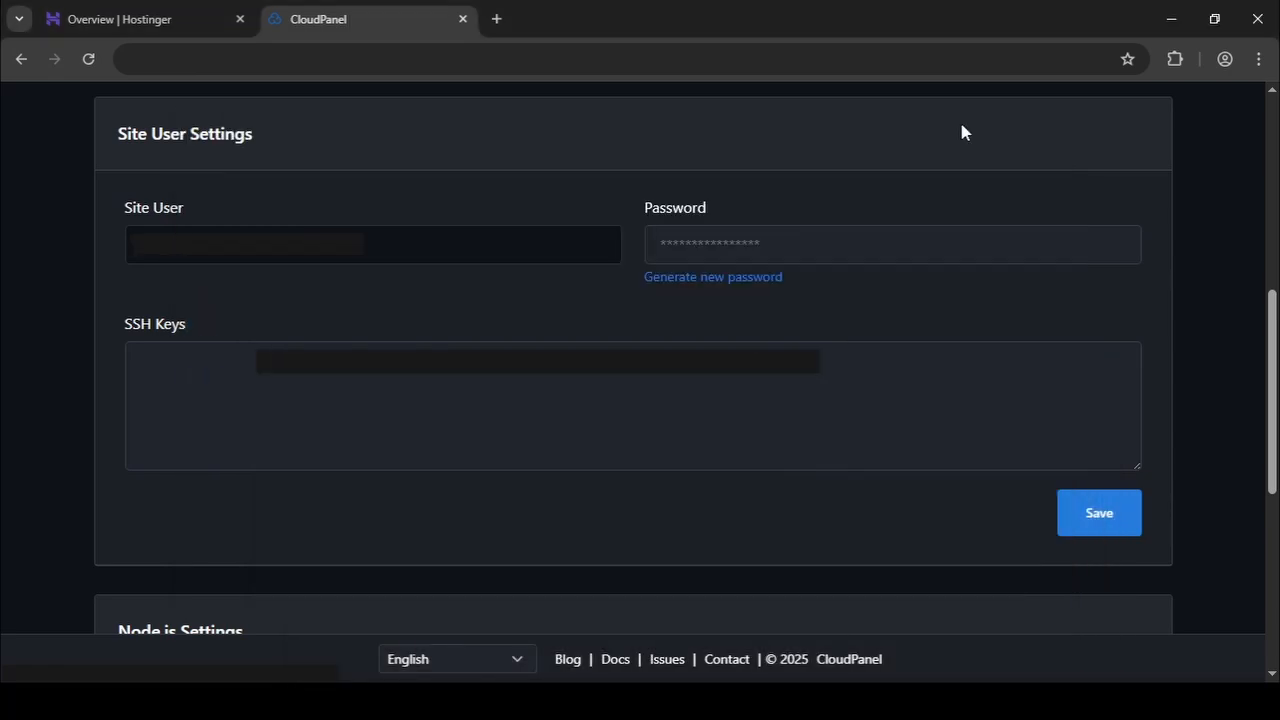
Paste the copied public key as the site user's SSH key and save the Site User Settings.
left_click(621, 428)
key("ctrl+v")
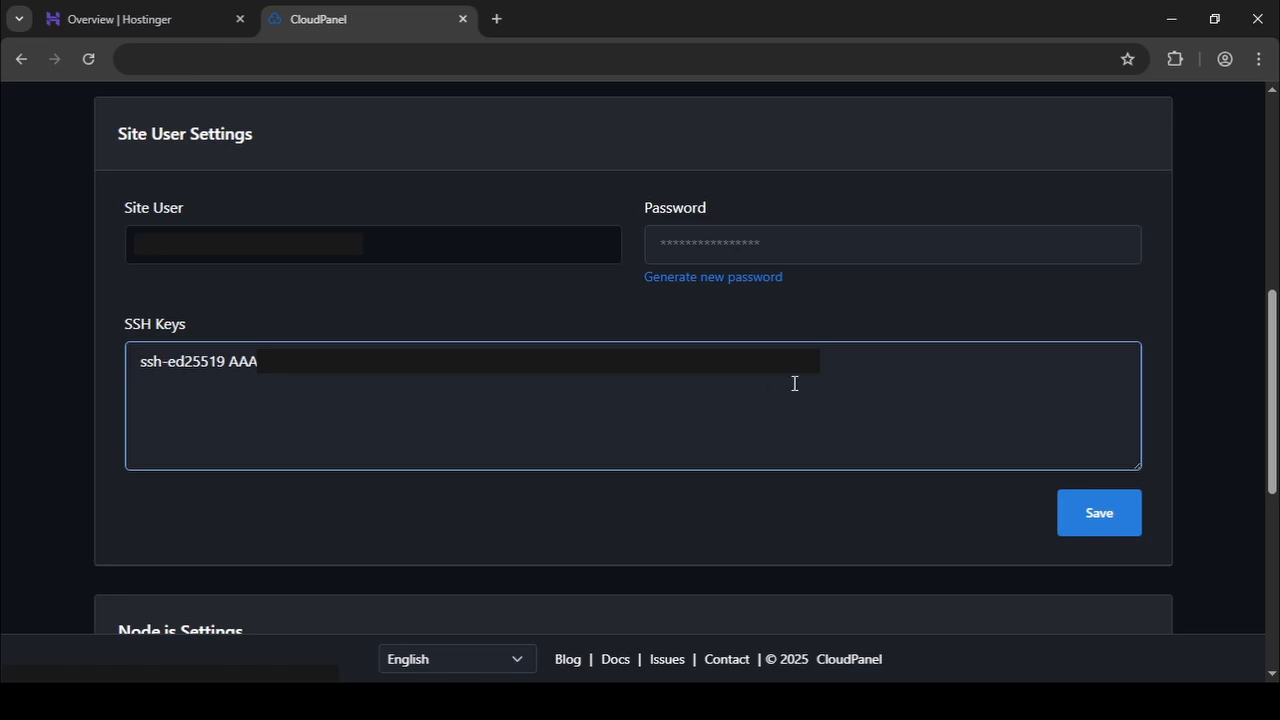
left_click(1085, 511)
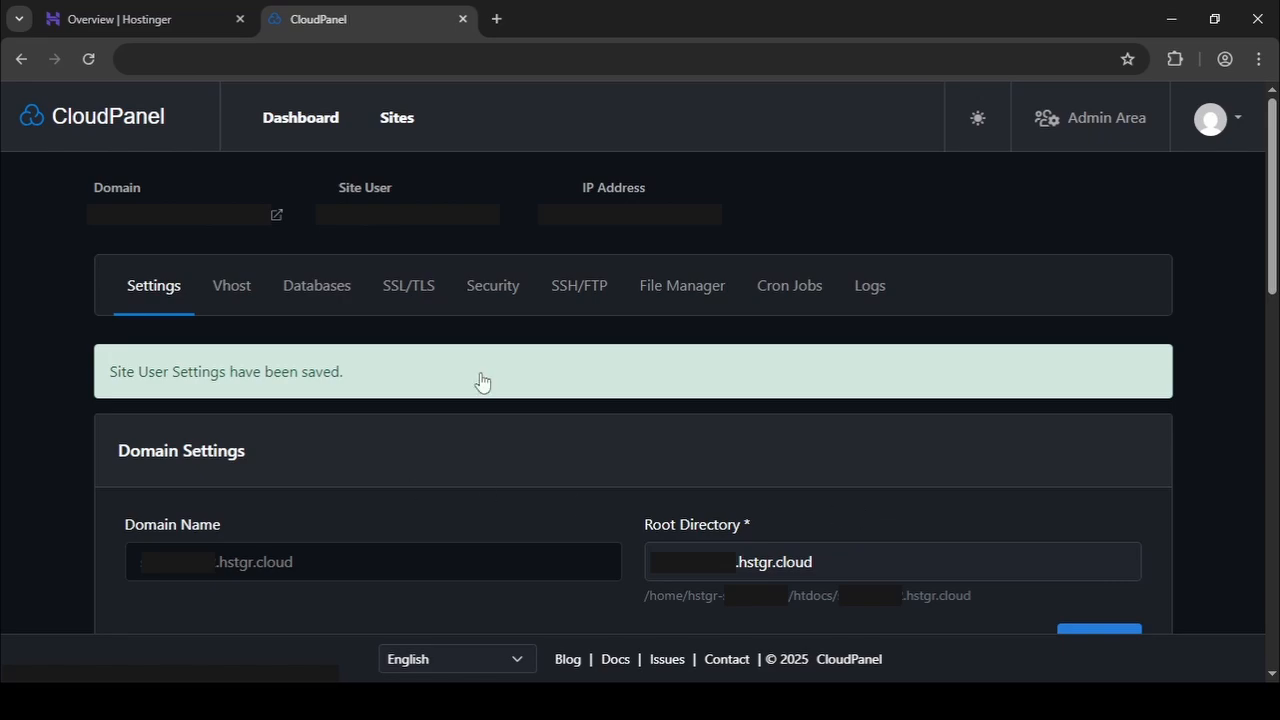
Examine the available Node.js versions and the app port in the site's Node.js Settings.
scroll(428, 402, "down", 10)
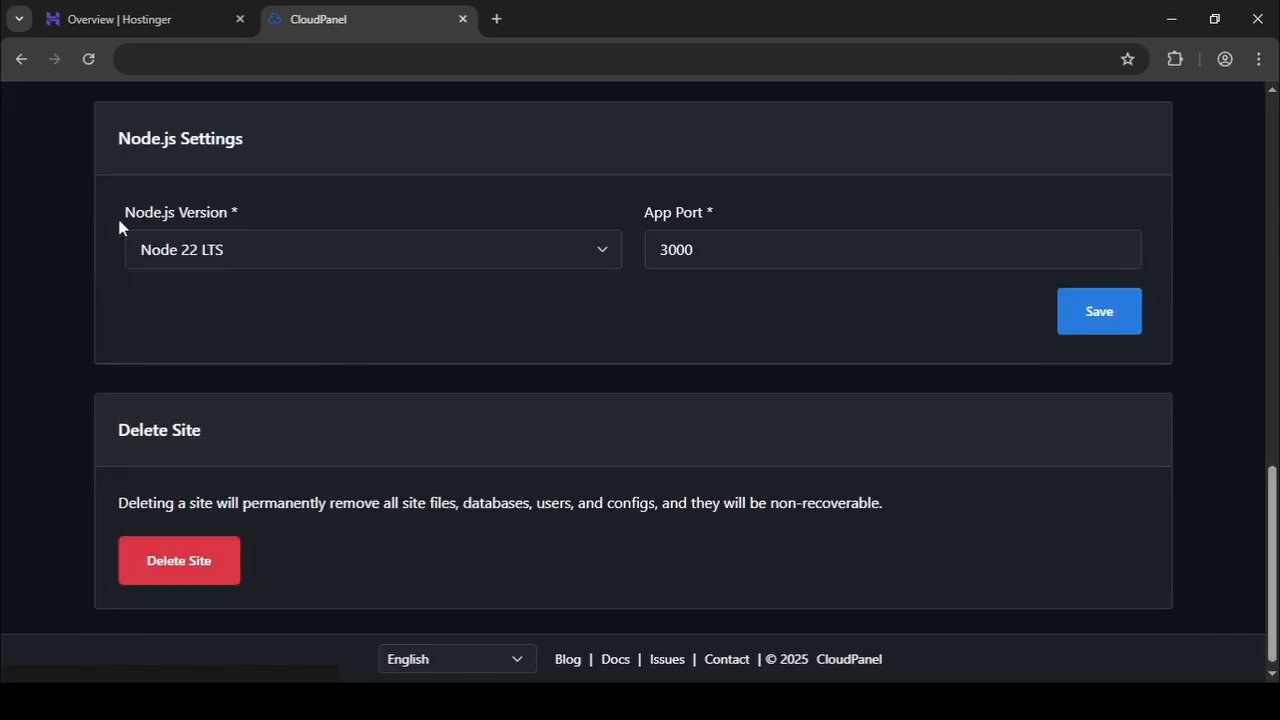
left_click(282, 254)
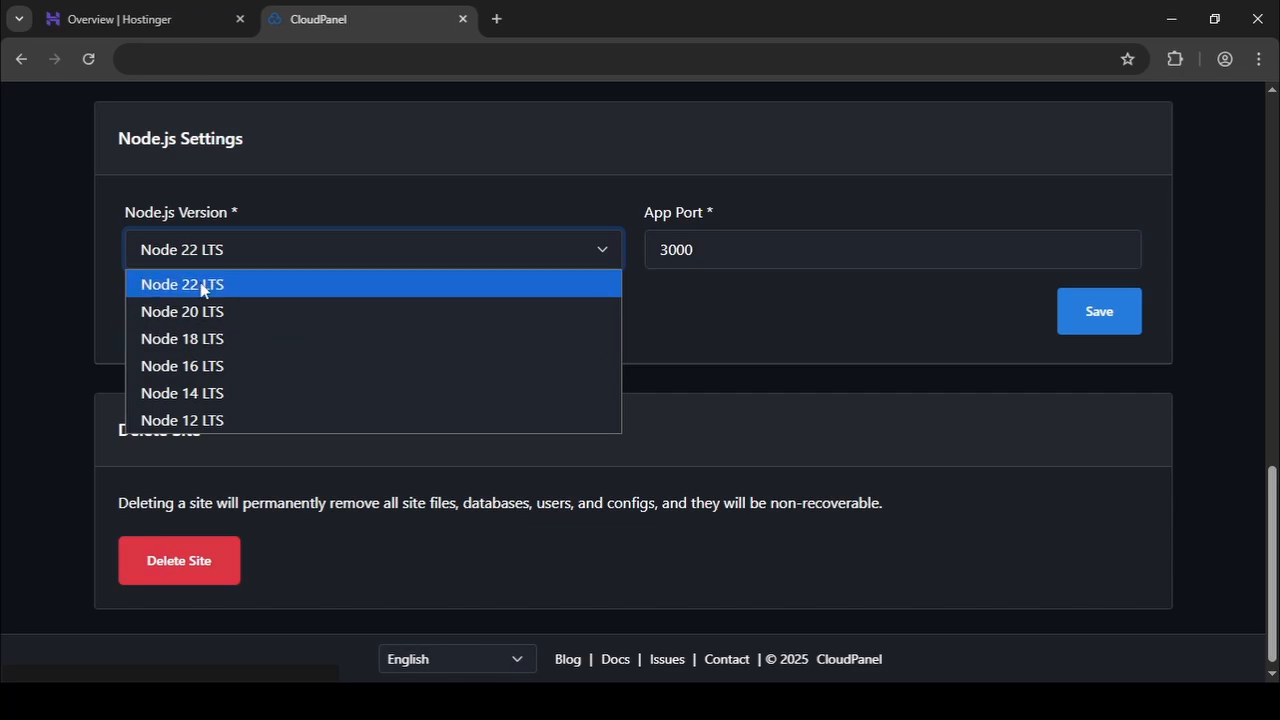
left_click(97, 266)
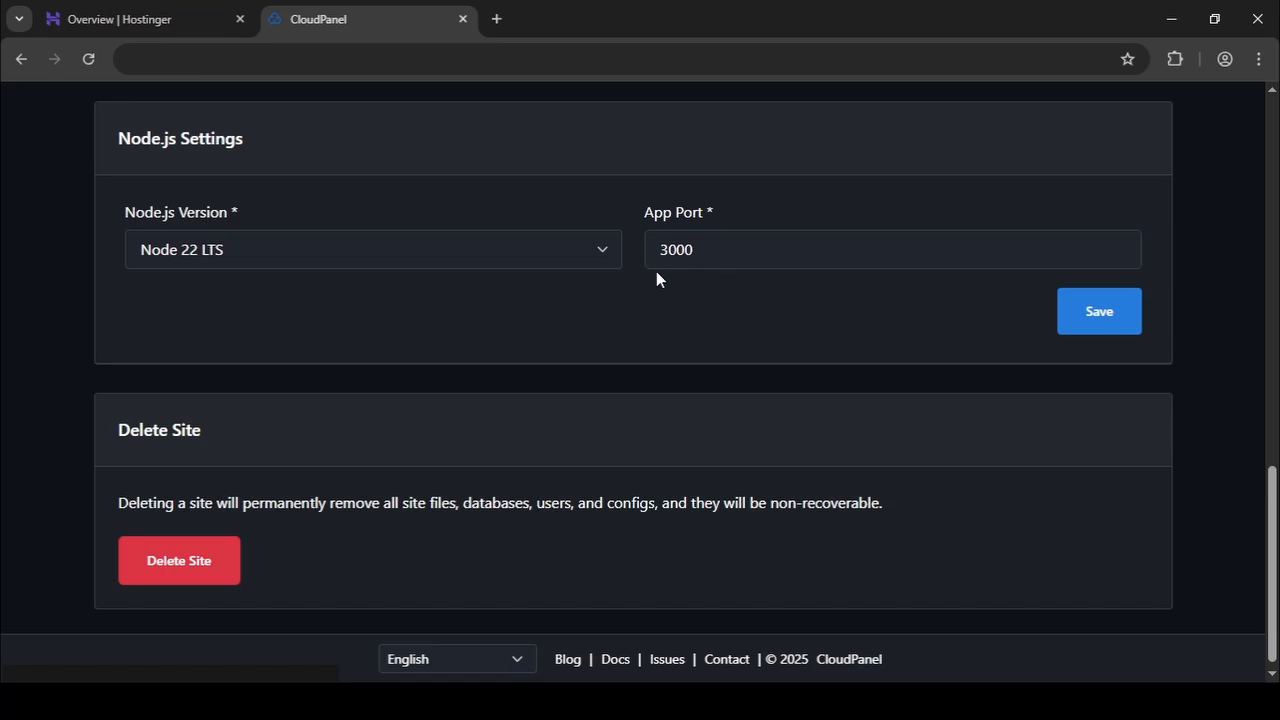
double_click(776, 261)
left_click(776, 261)
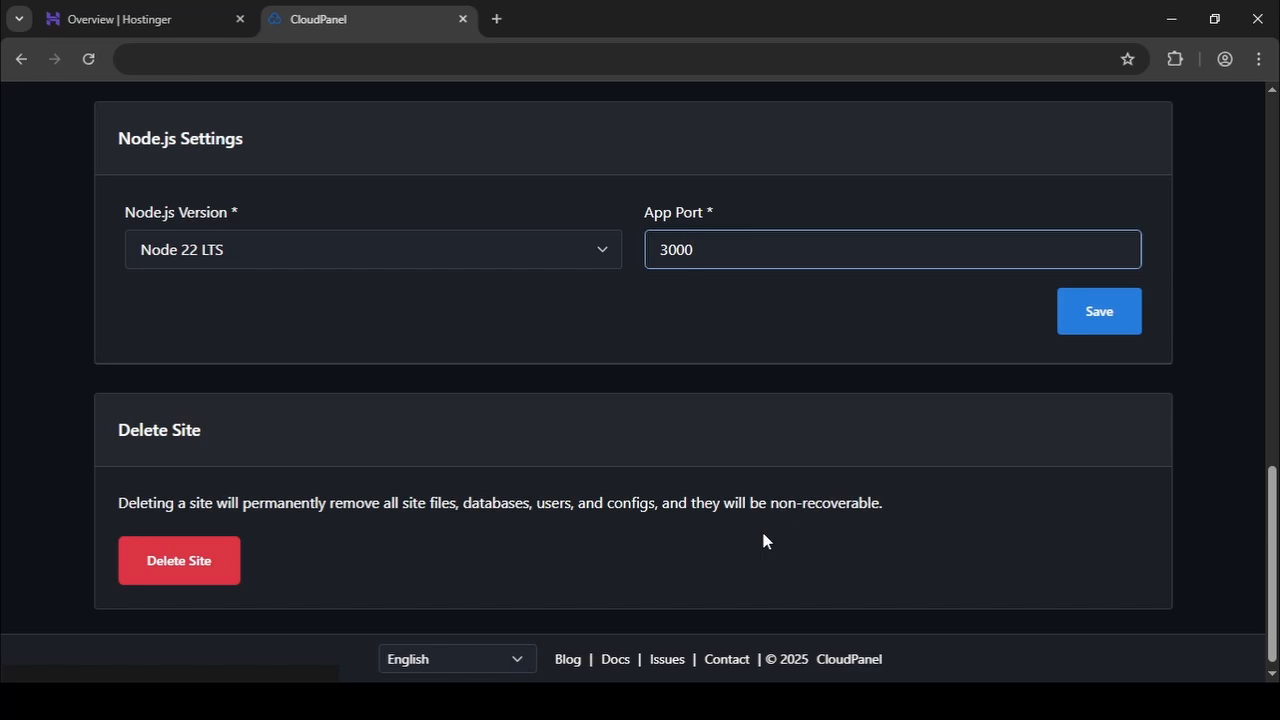
key("Return")
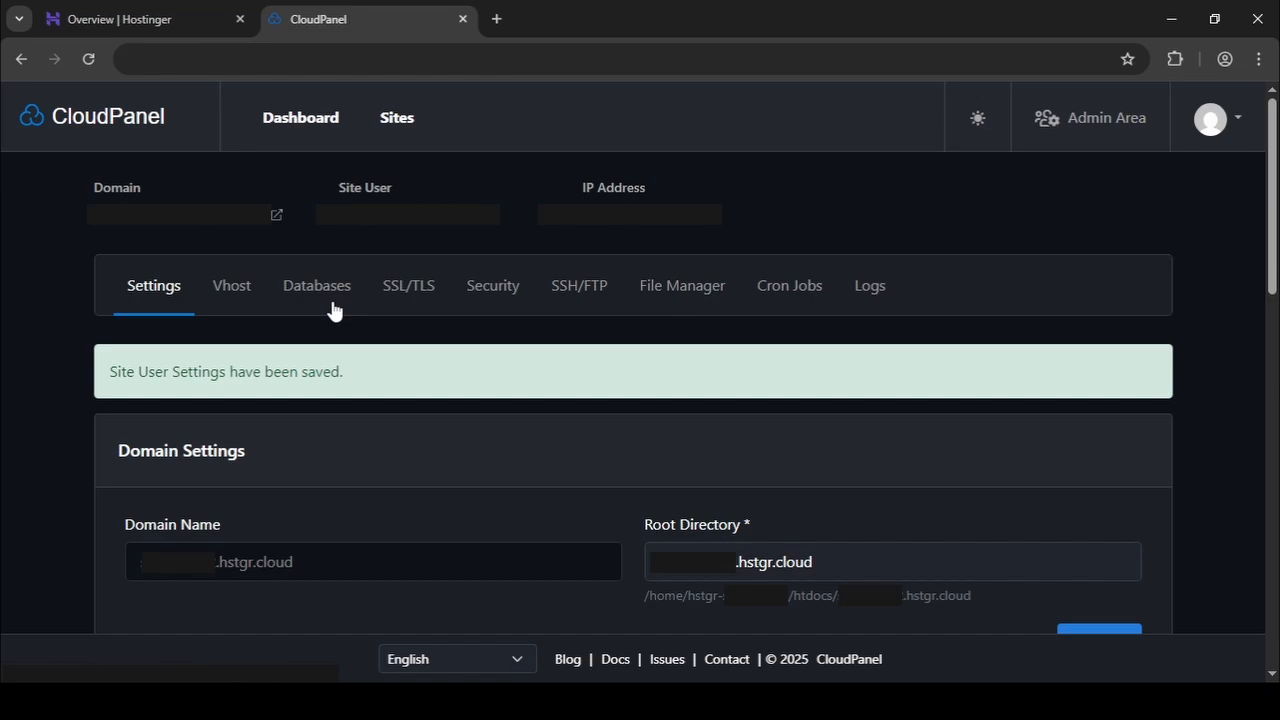
Open the site's hstgr.cloud folder inside htdocs in CloudPanel's File Manager.
left_click(676, 290)
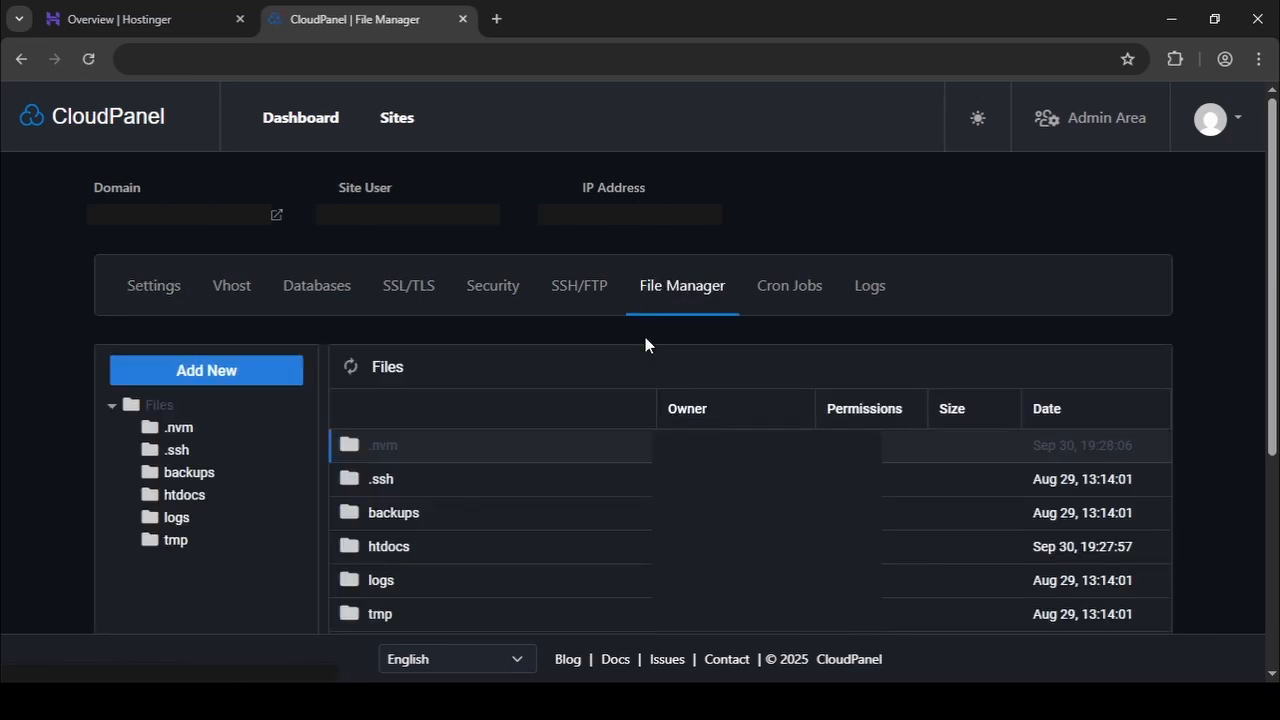
scroll(645, 345, "down", 2)
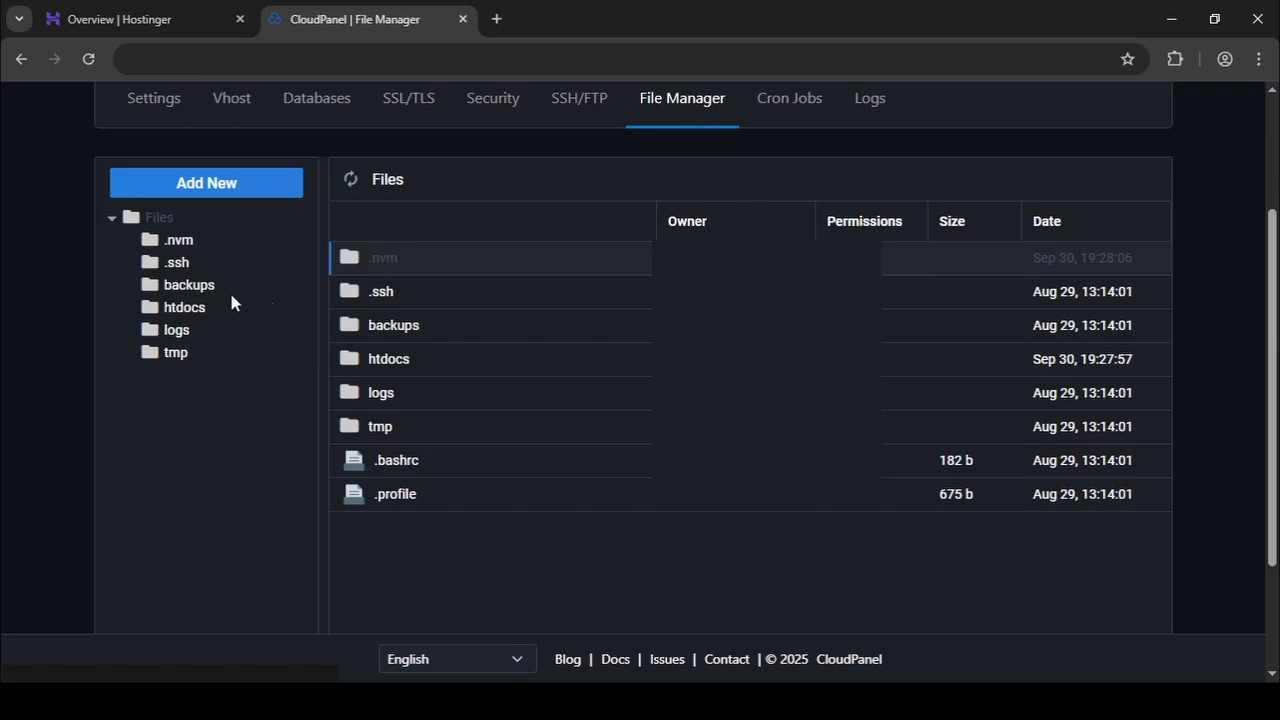
left_click(168, 309)
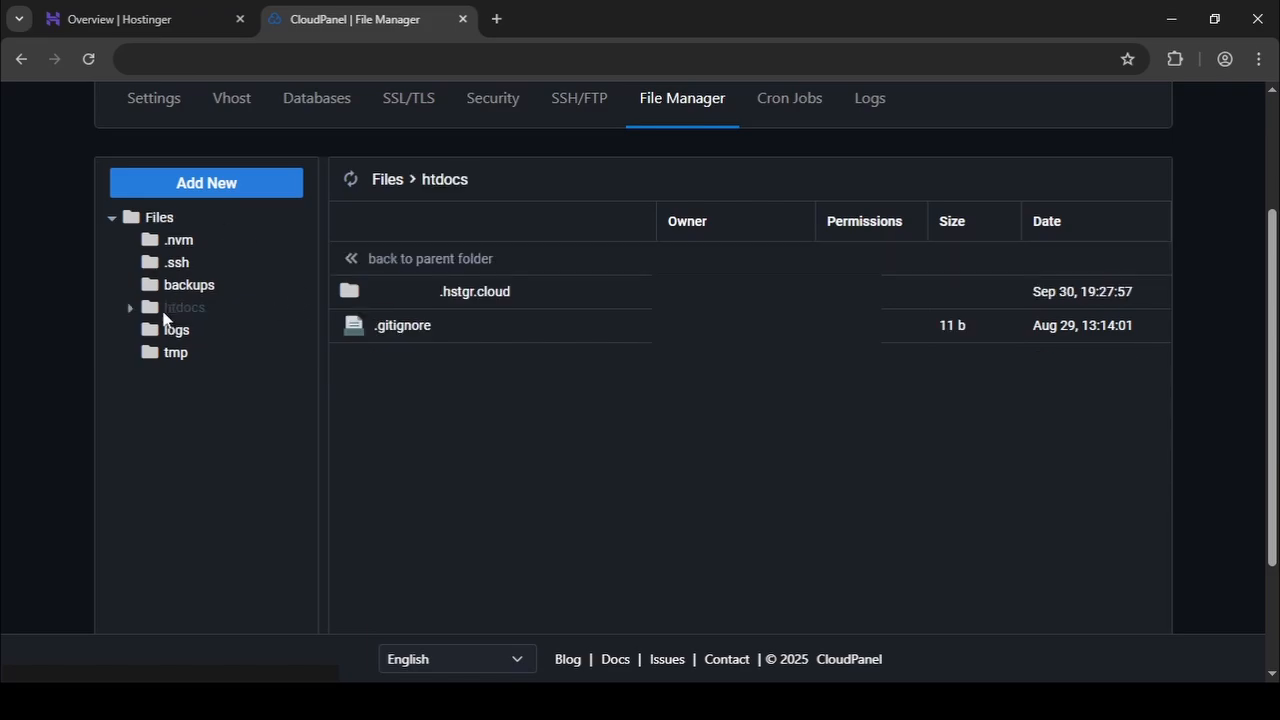
left_click(468, 291)
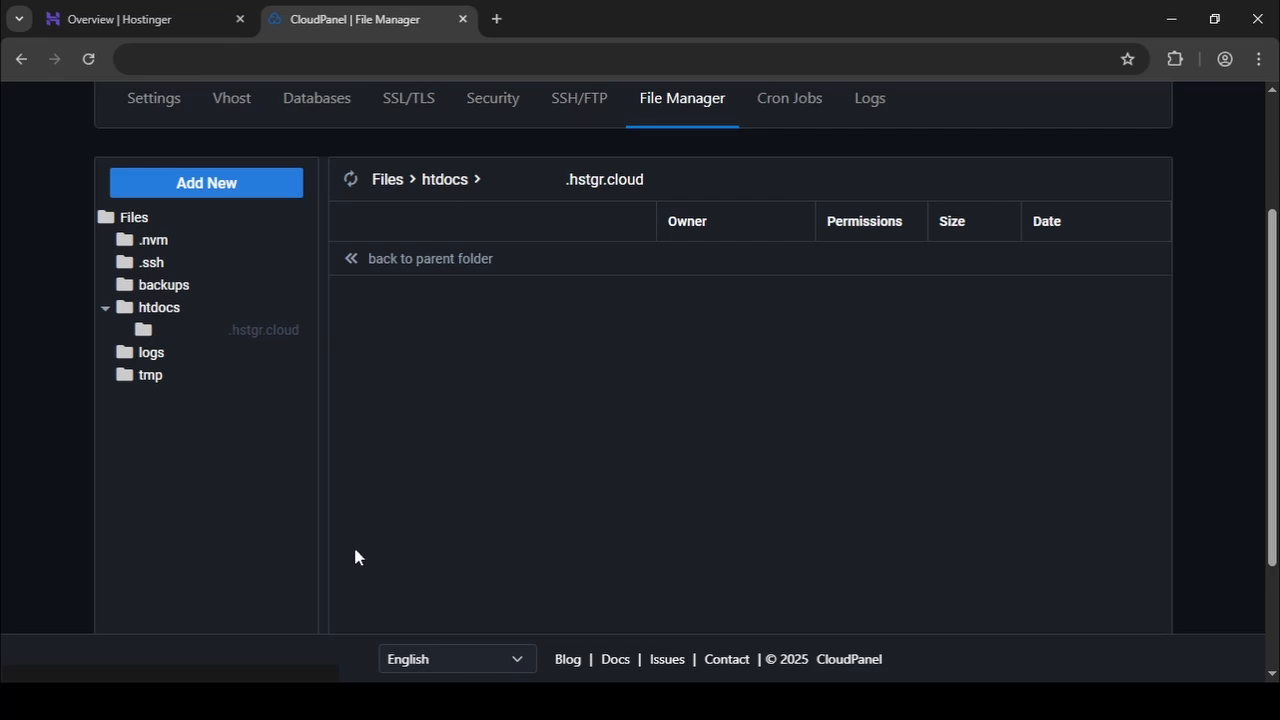
Upload the React project from File Explorer into the site's folder, leaving out .git, dist, node_modules, .gitignore and README.
key("alt+Tab")
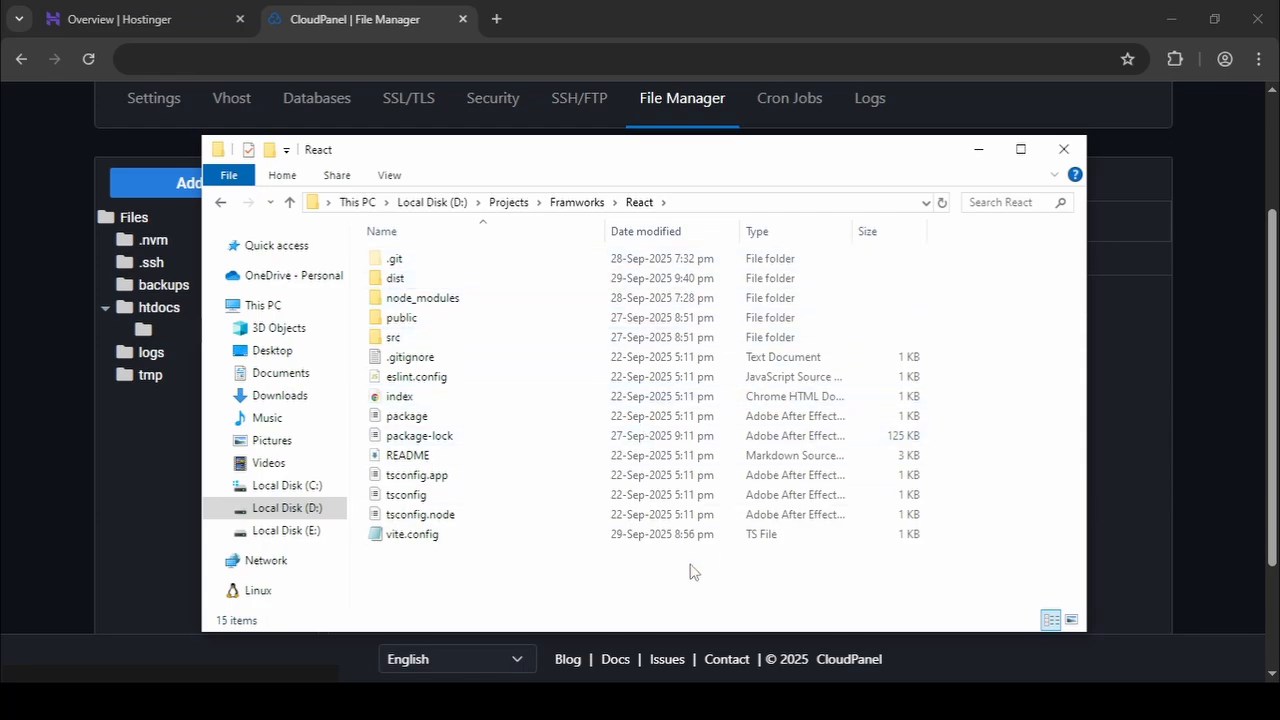
key("ctrl+a")
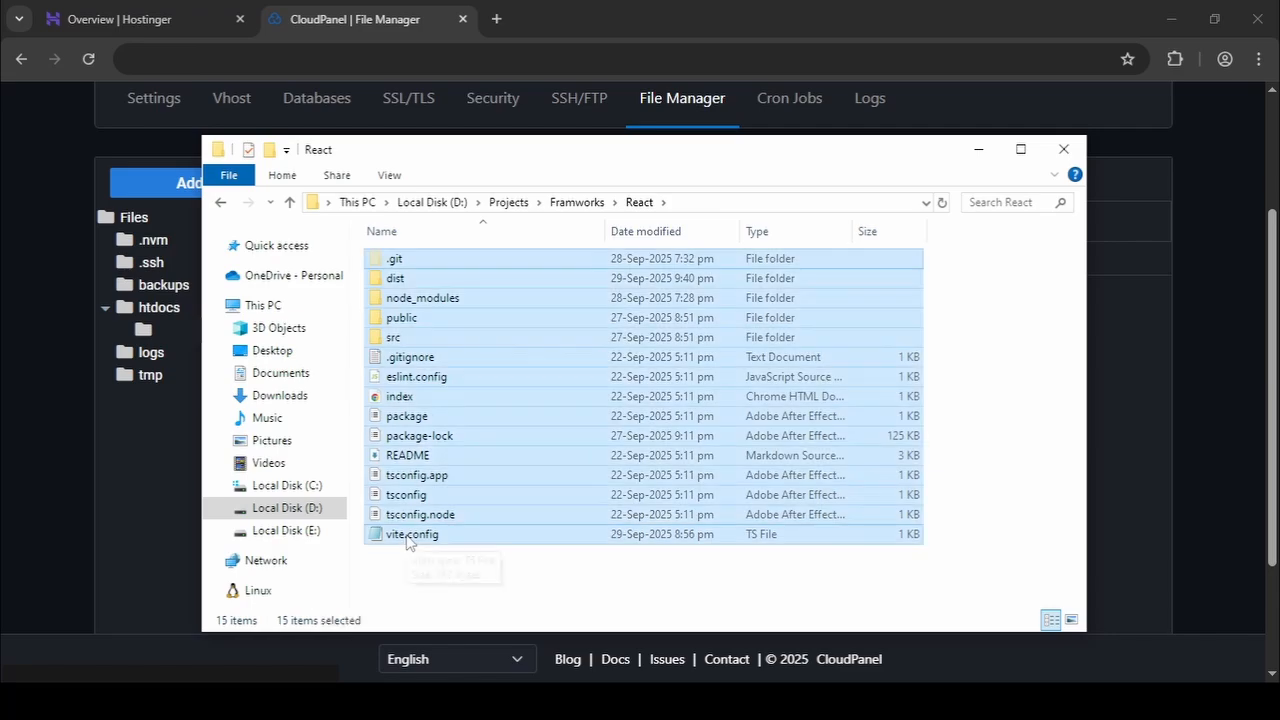
left_click(405, 258, "ctrl")
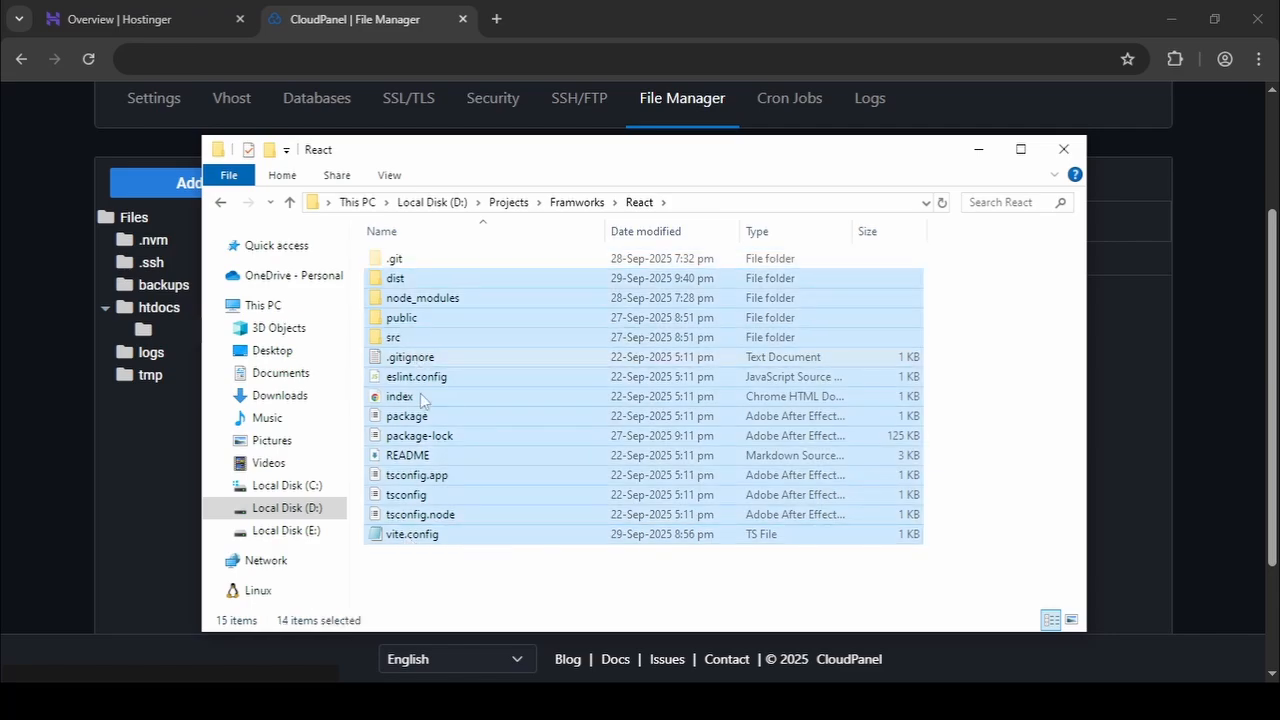
left_click(418, 357, "ctrl")
left_click(420, 455, "ctrl")
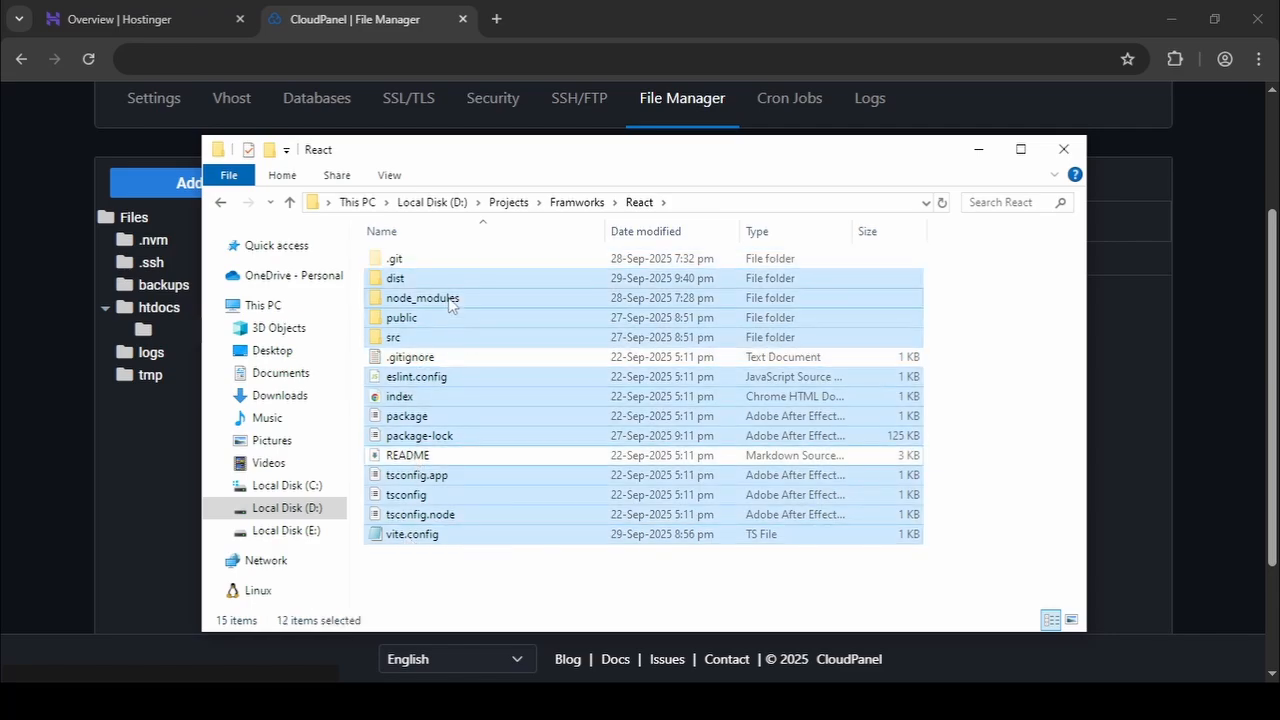
left_click(390, 296, "ctrl")
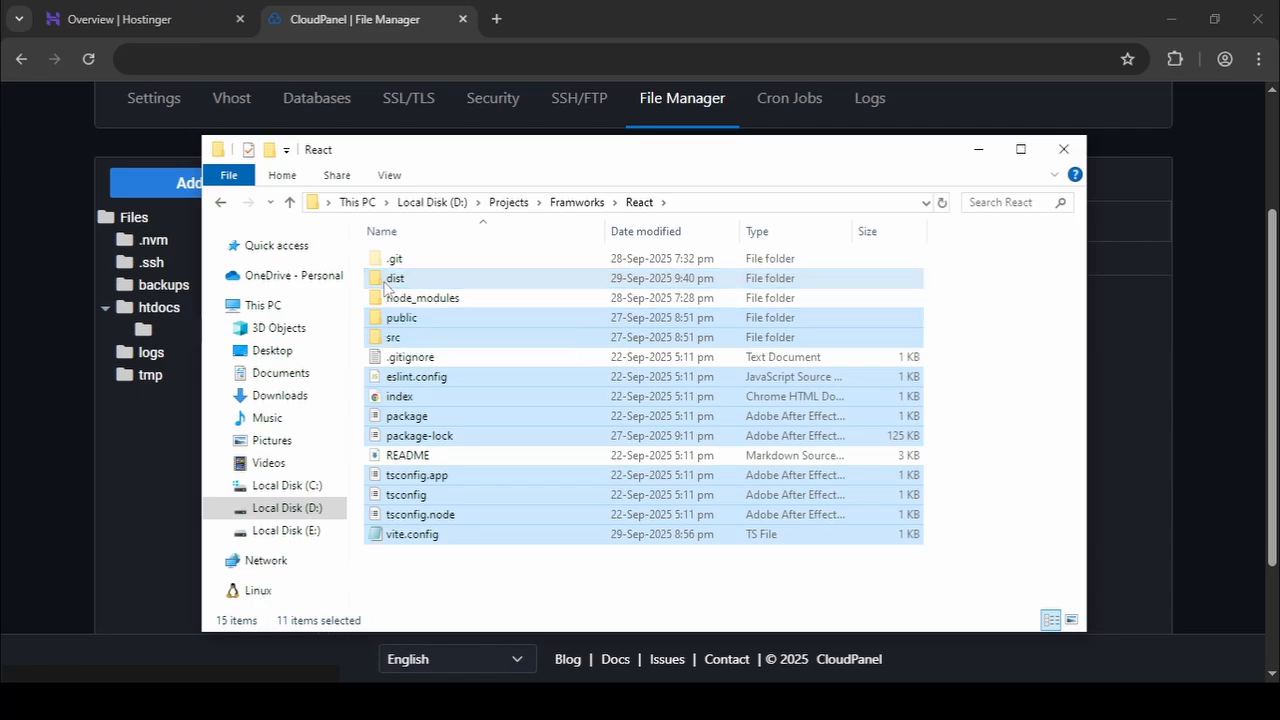
left_click(485, 278, "ctrl")
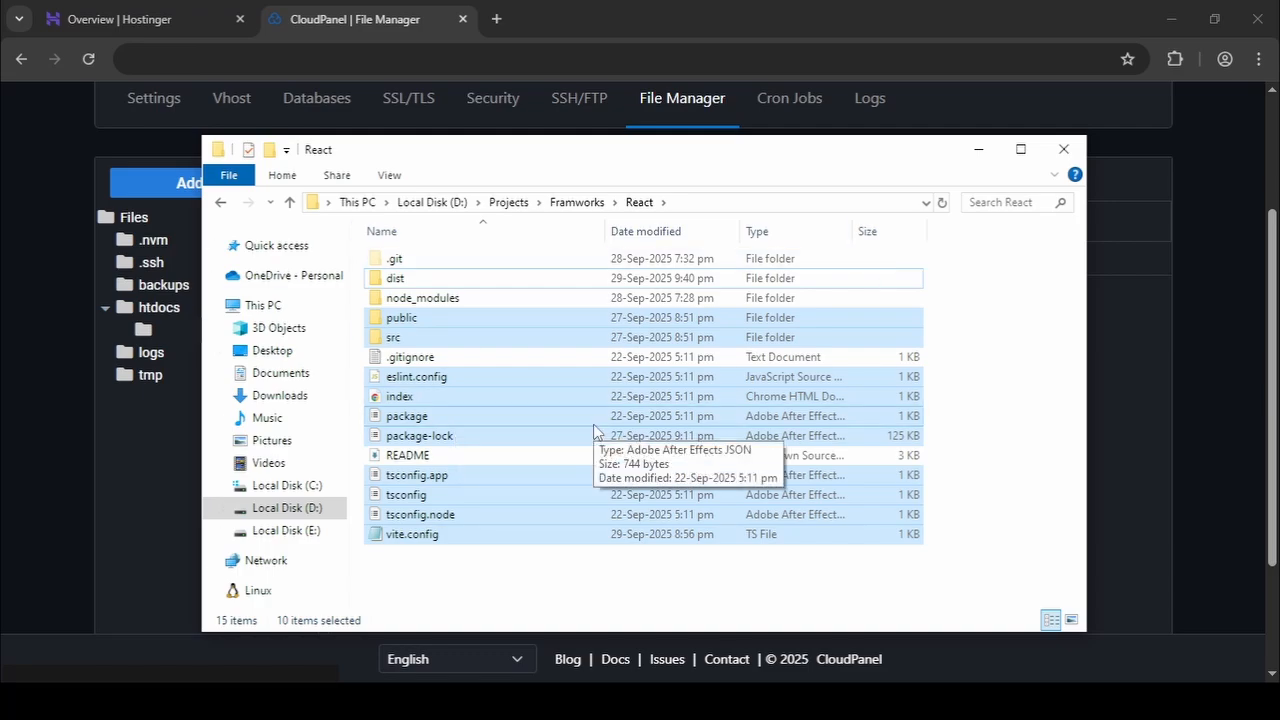
left_click_drag(869, 151, 522, 150)
left_click_drag(219, 327, 972, 448)
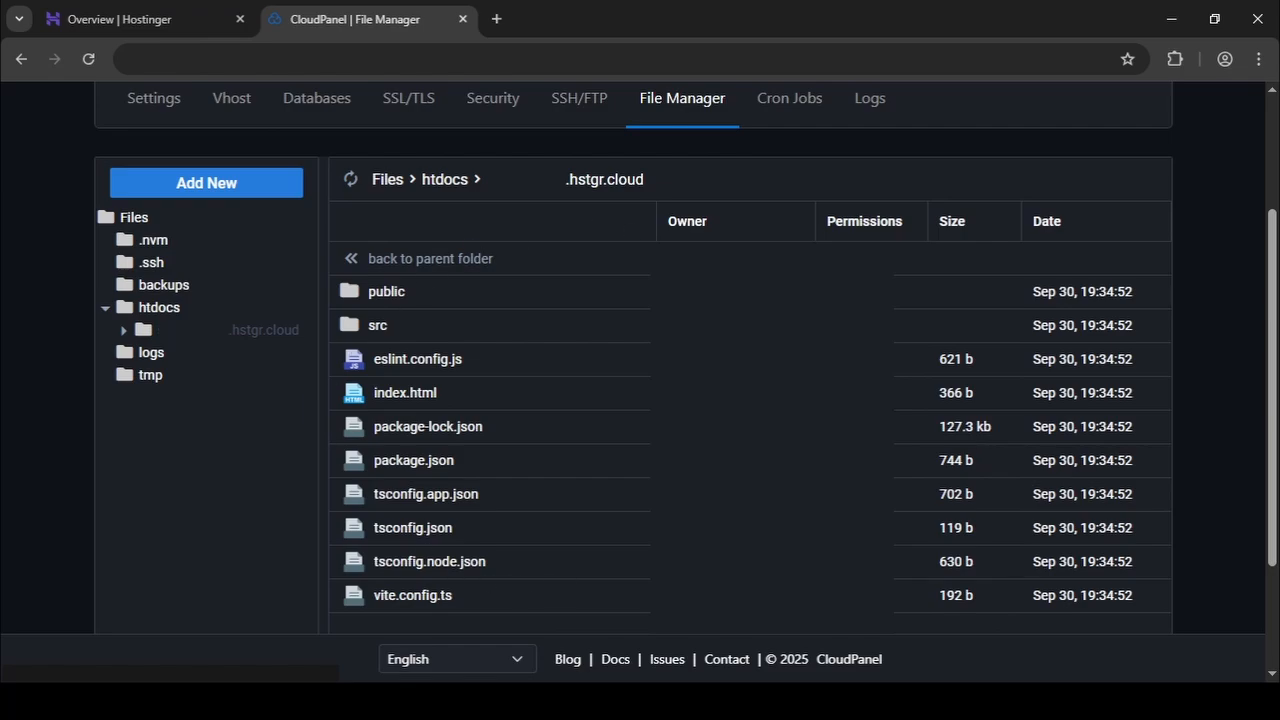
Create and install a new Let's Encrypt certificate for the site's hstgr.cloud domain.
scroll(388, 326, "up", 2)
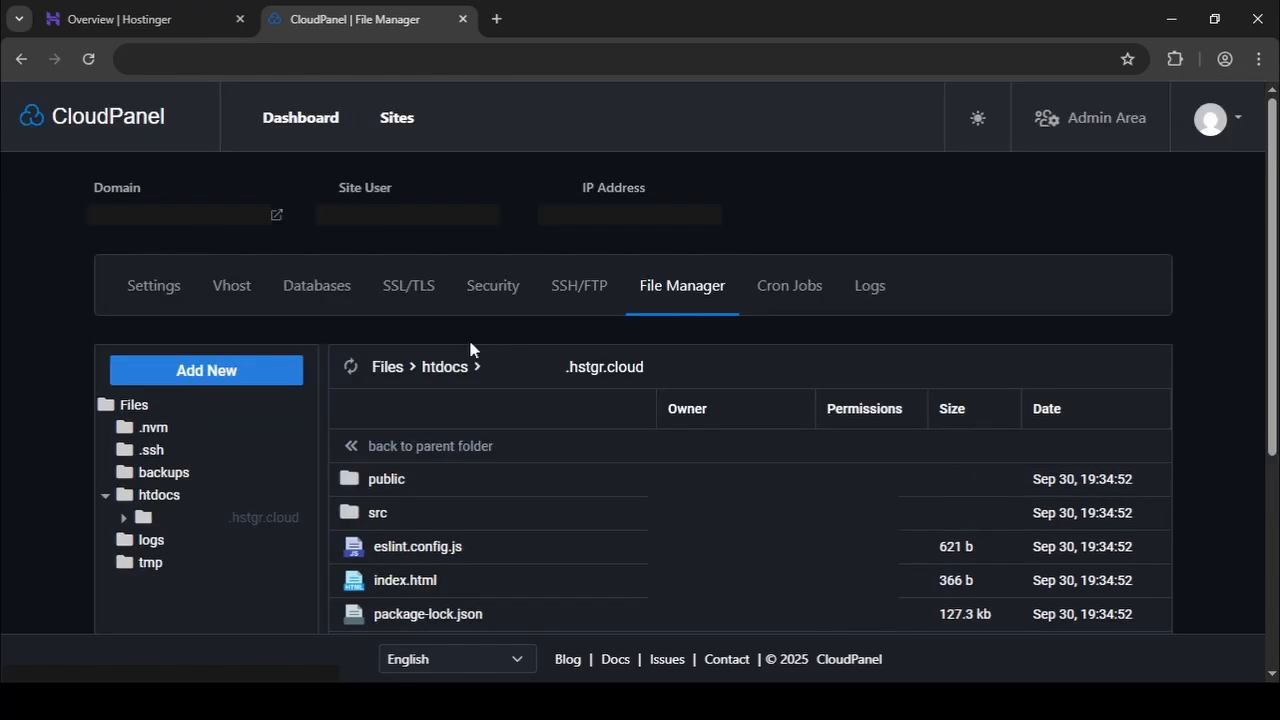
left_click(413, 291)
left_click(1088, 396)
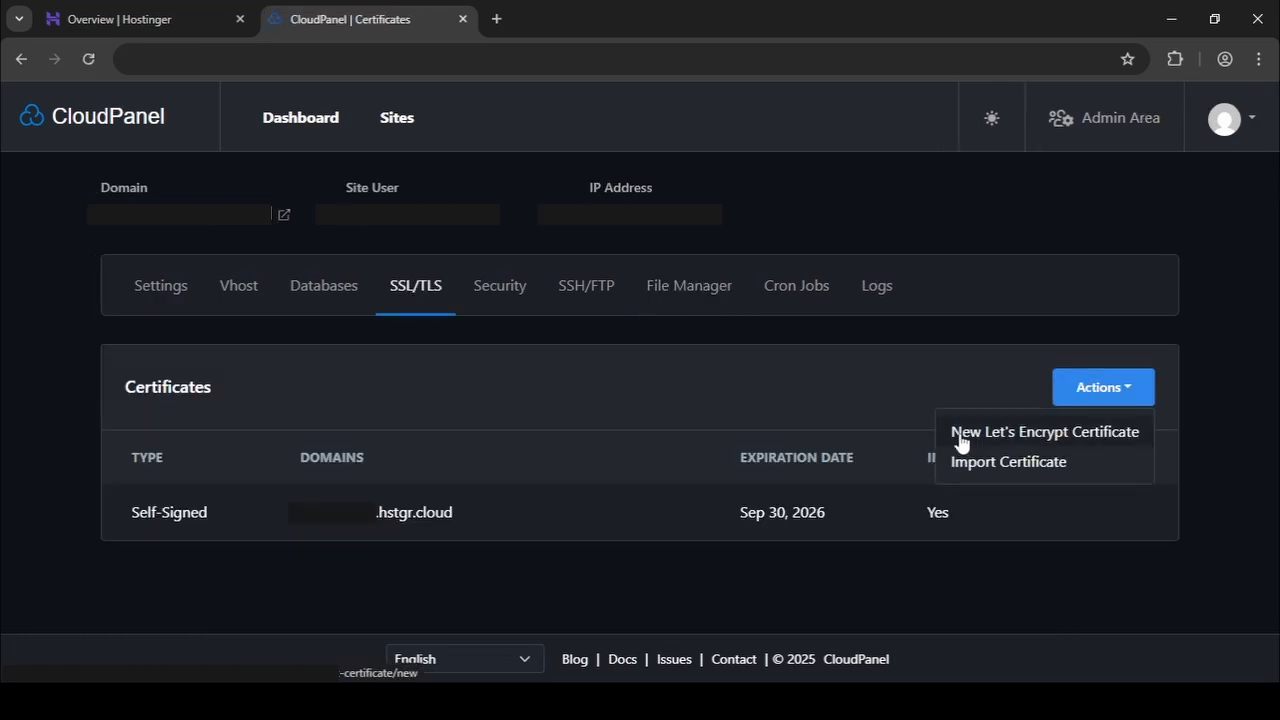
left_click(1067, 430)
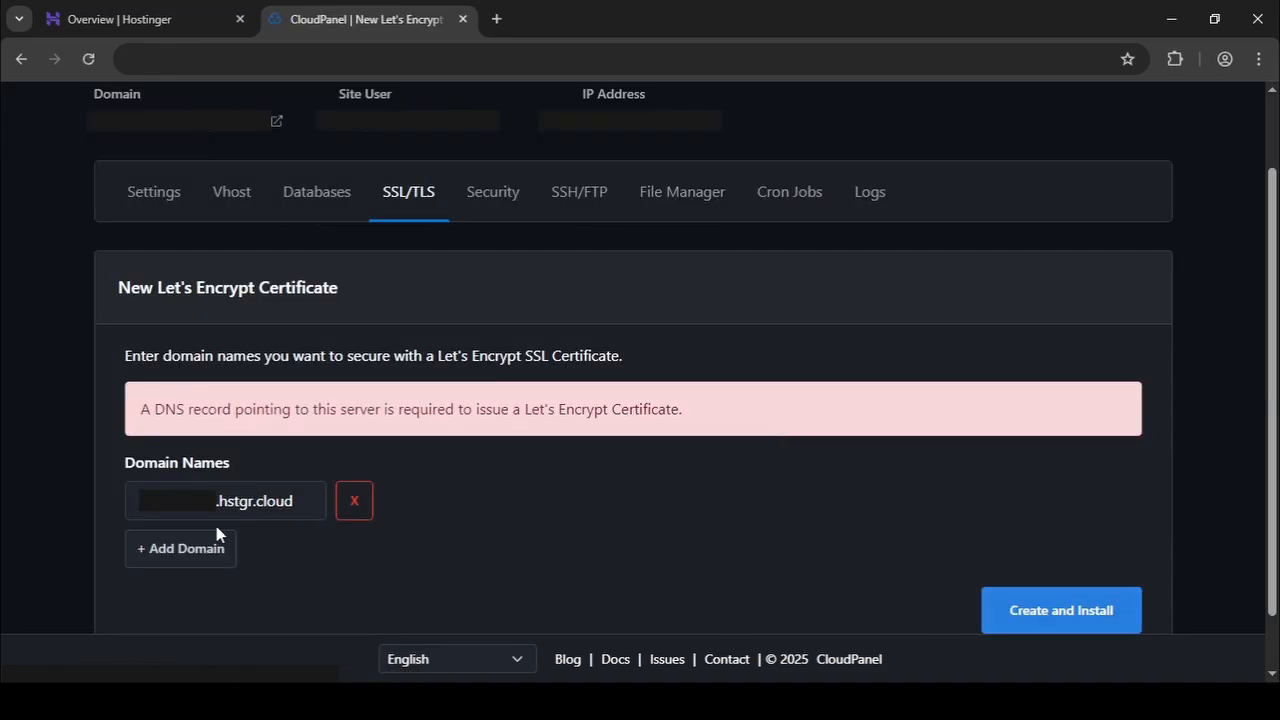
left_click(1088, 614)
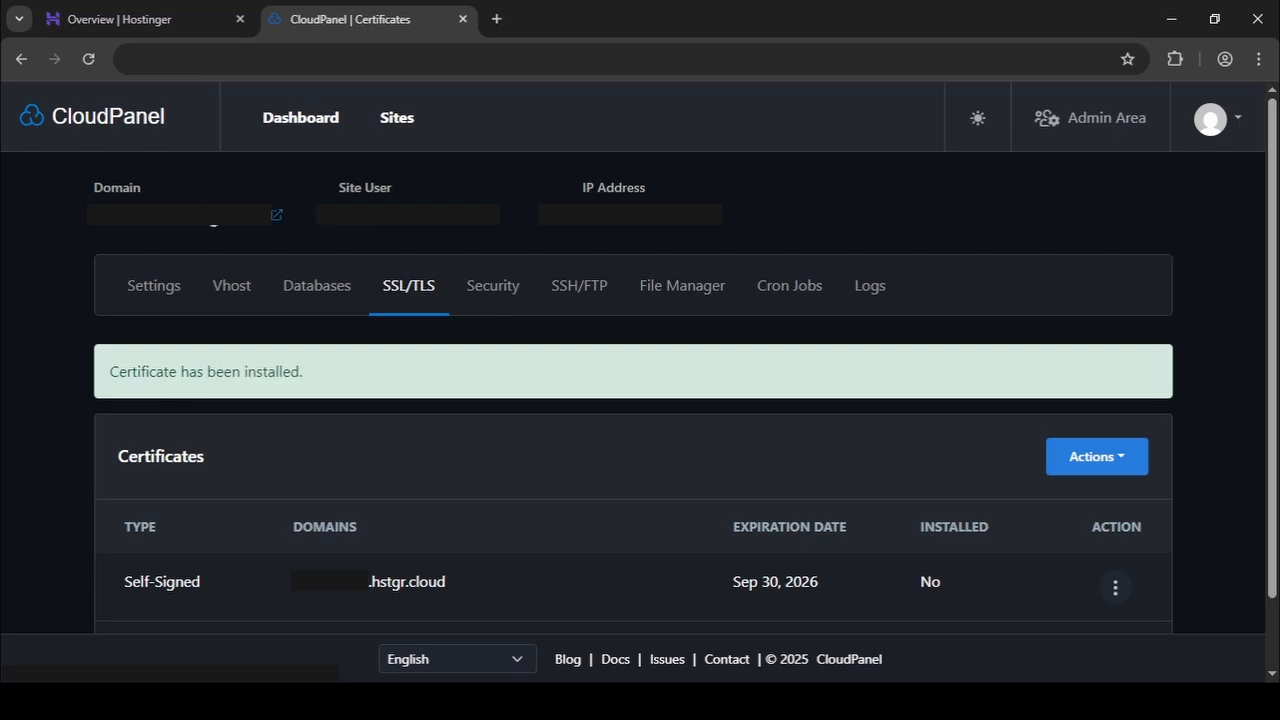
Open the site's domain in the browser and check what the page heading says.
left_click(210, 212)
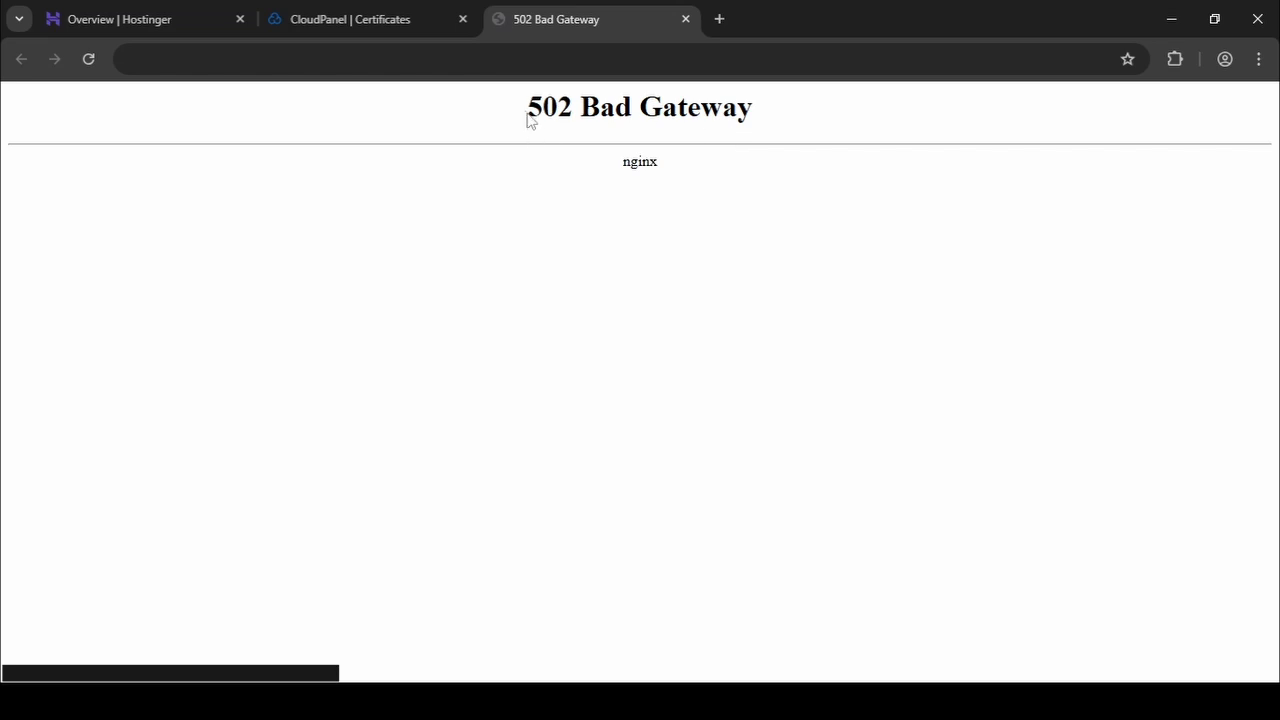
left_click_drag(527, 118, 820, 114)
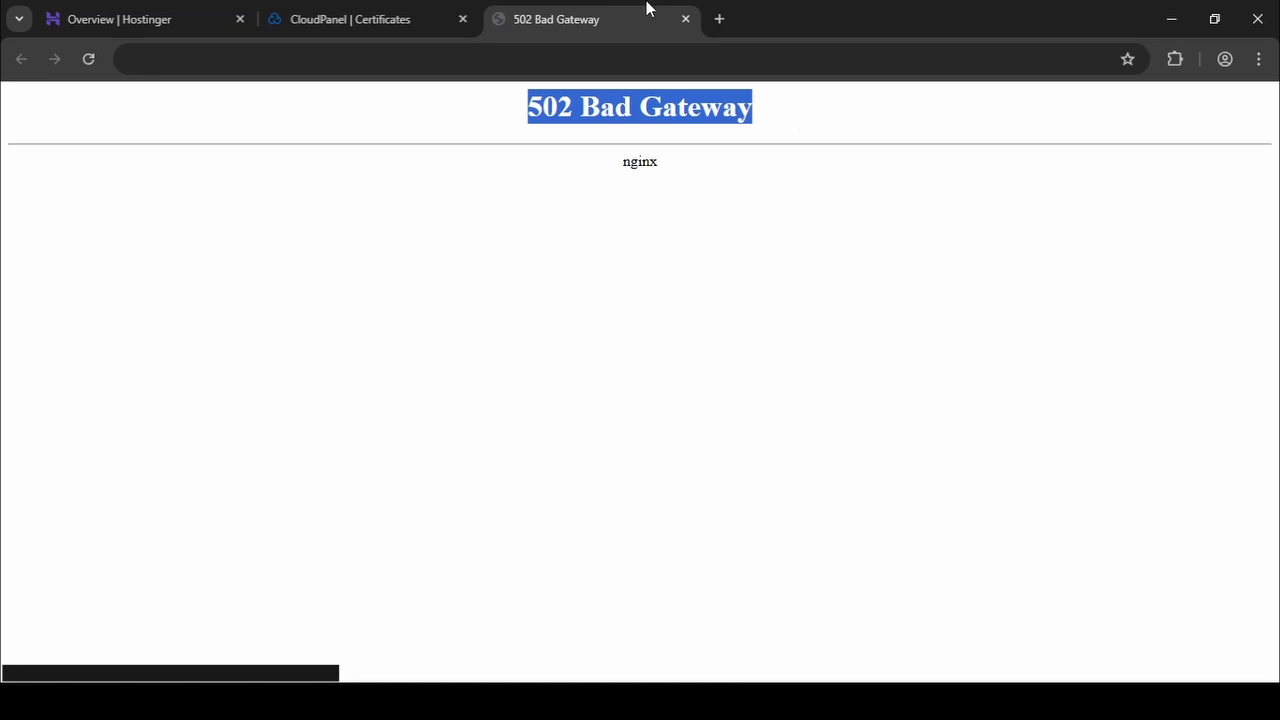
Return to CloudPanel, check the site's SSH and FTP users, and review the Site User Settings for the SSH login.
left_click(338, 16)
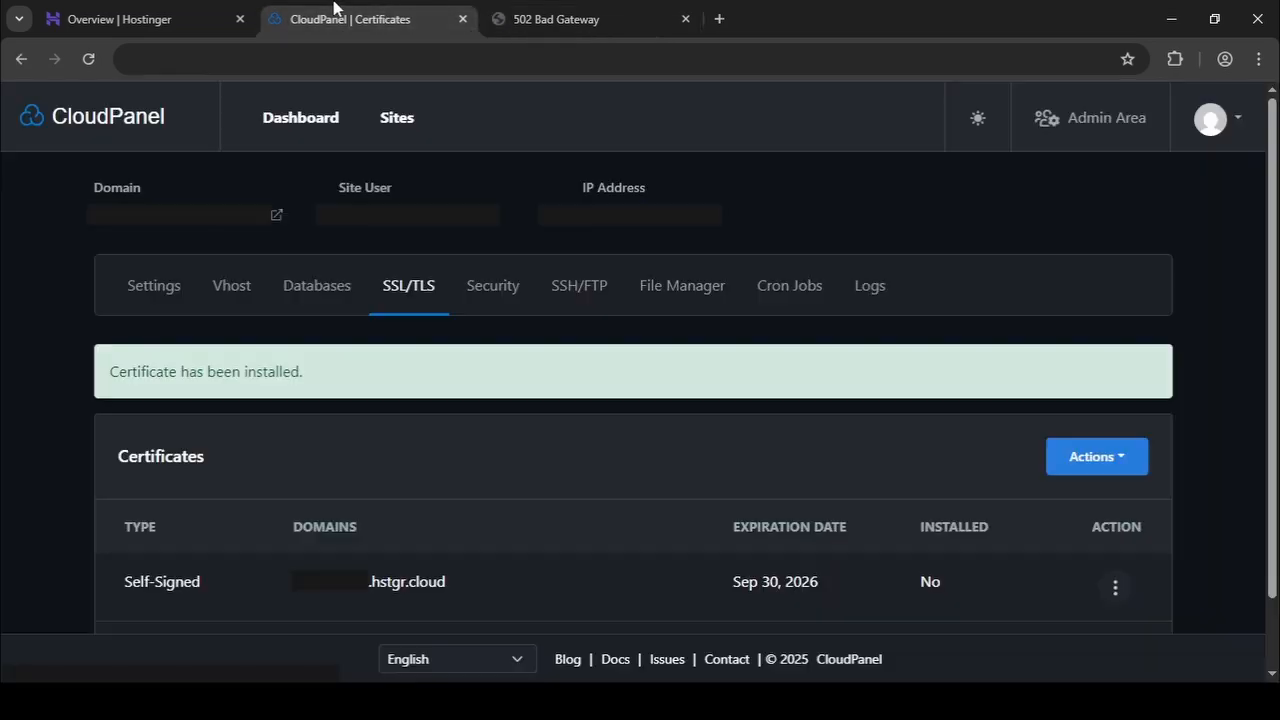
left_click(569, 306)
scroll(507, 391, "down", 2)
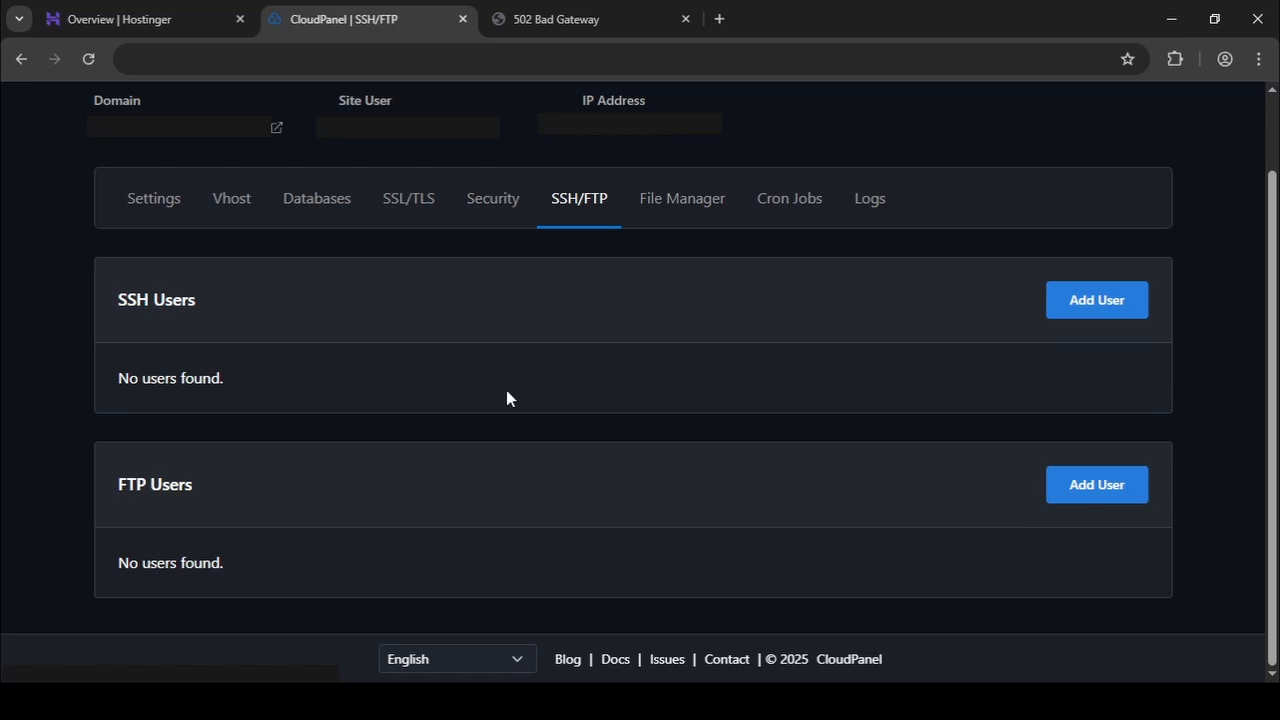
left_click(151, 205)
scroll(451, 399, "down", 5)
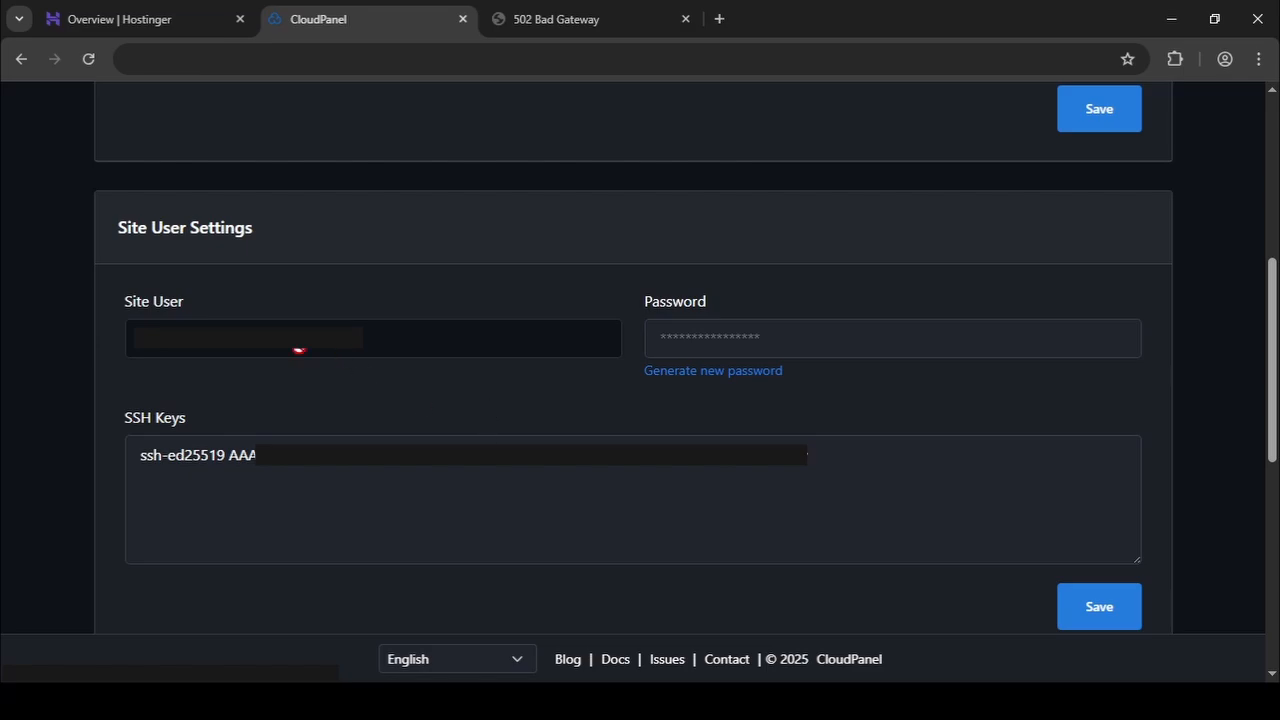
Switch to VS Code and check the installed extensions for Remote - SSH.
left_click_drag(127, 342, 335, 349)
left_click(400, 410)
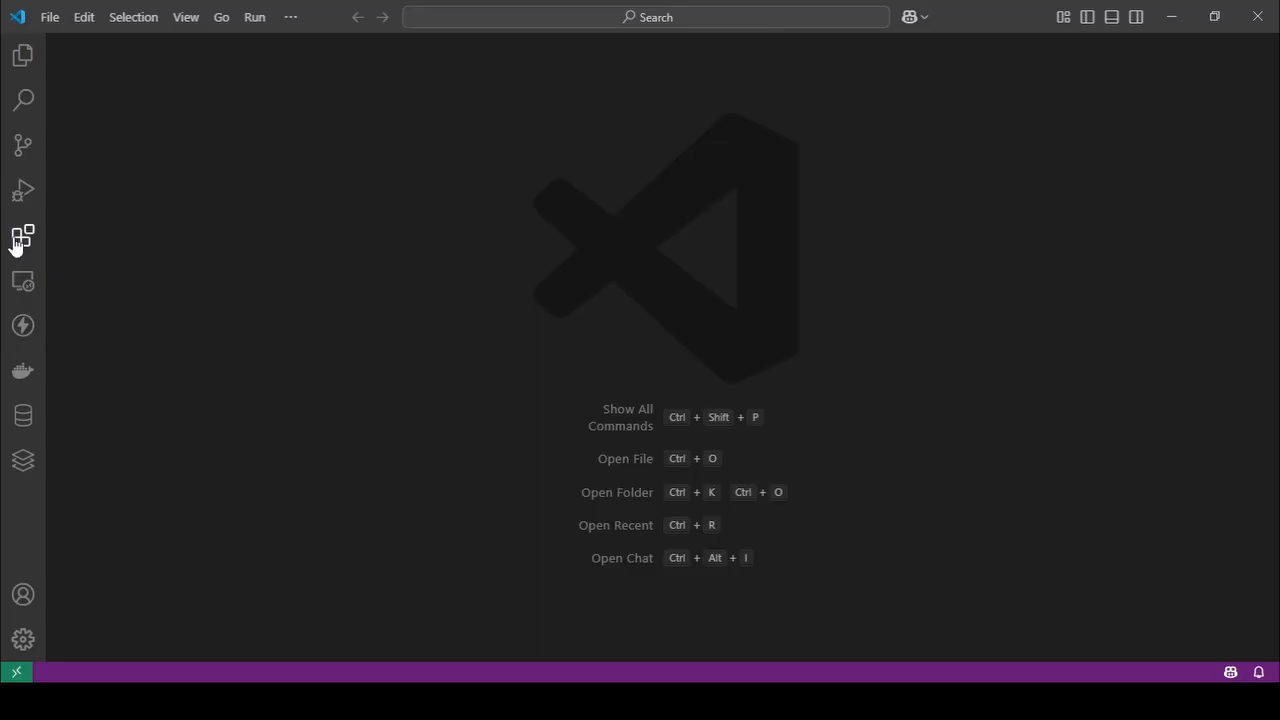
left_click(17, 242)
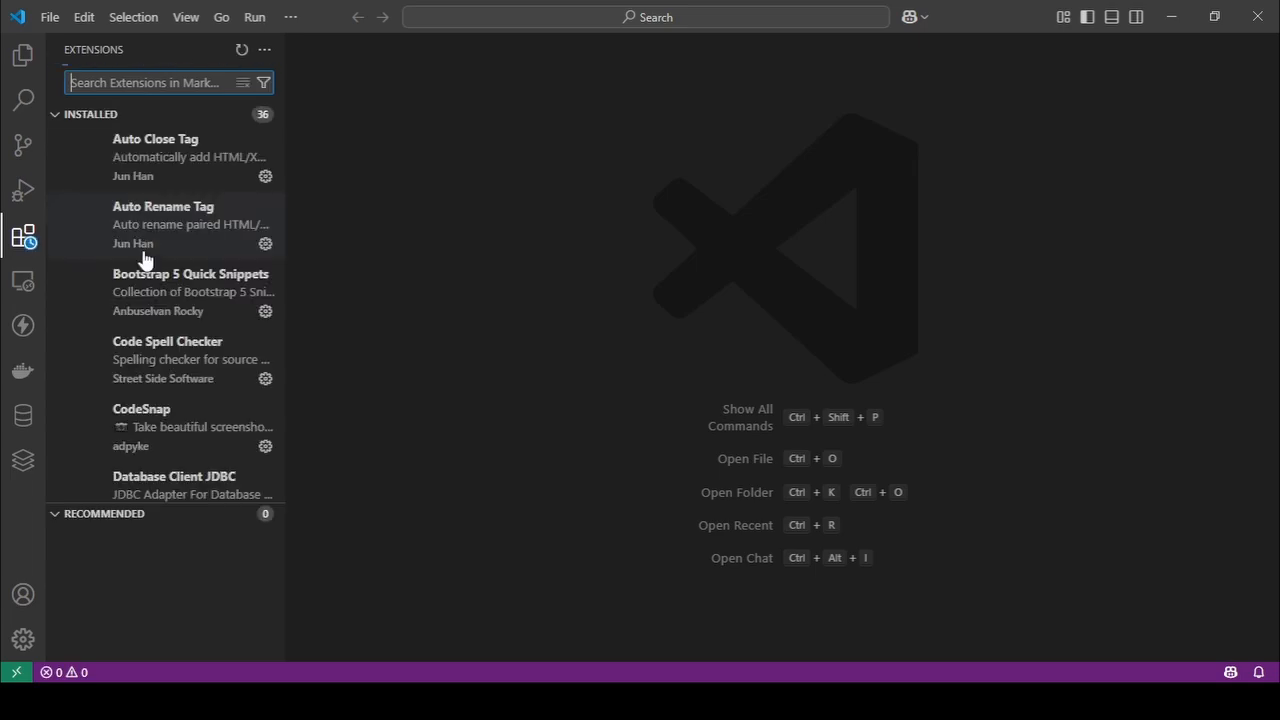
scroll(143, 257, "down", 15)
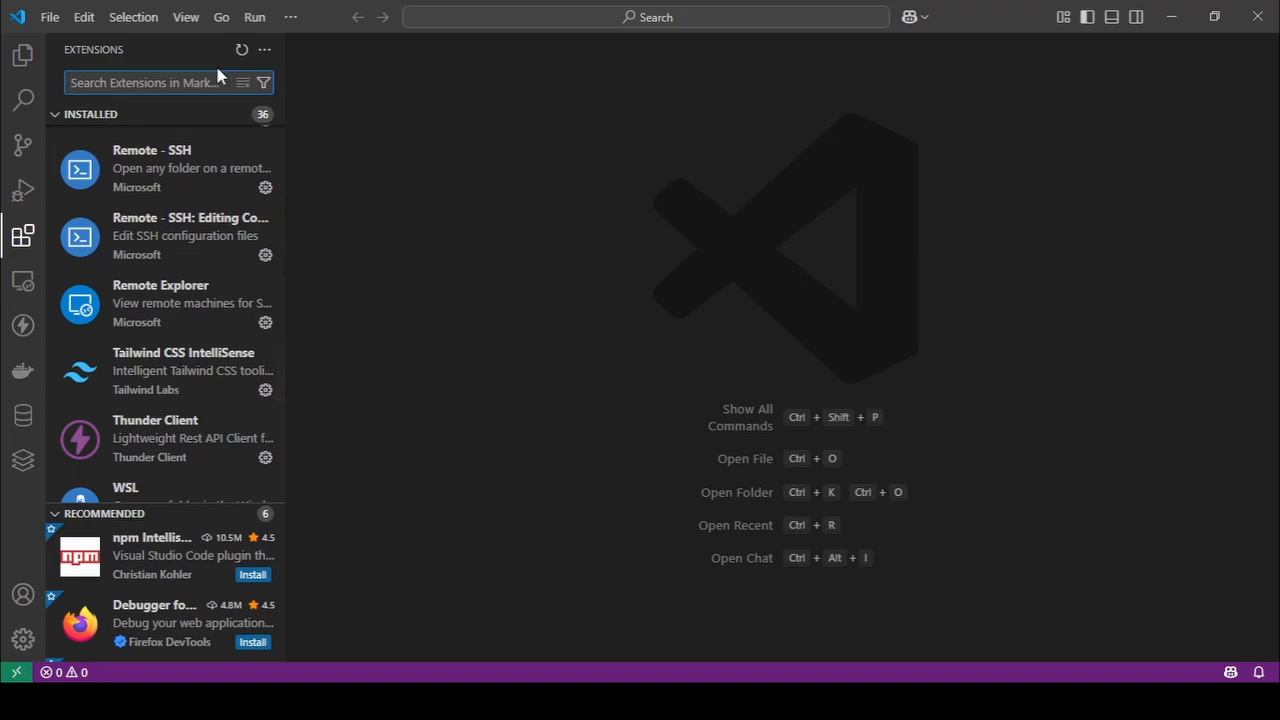
Start a new SSH remote connection command with ssh, the site user copied from CloudPanel, and an @ sign.
left_click(28, 284)
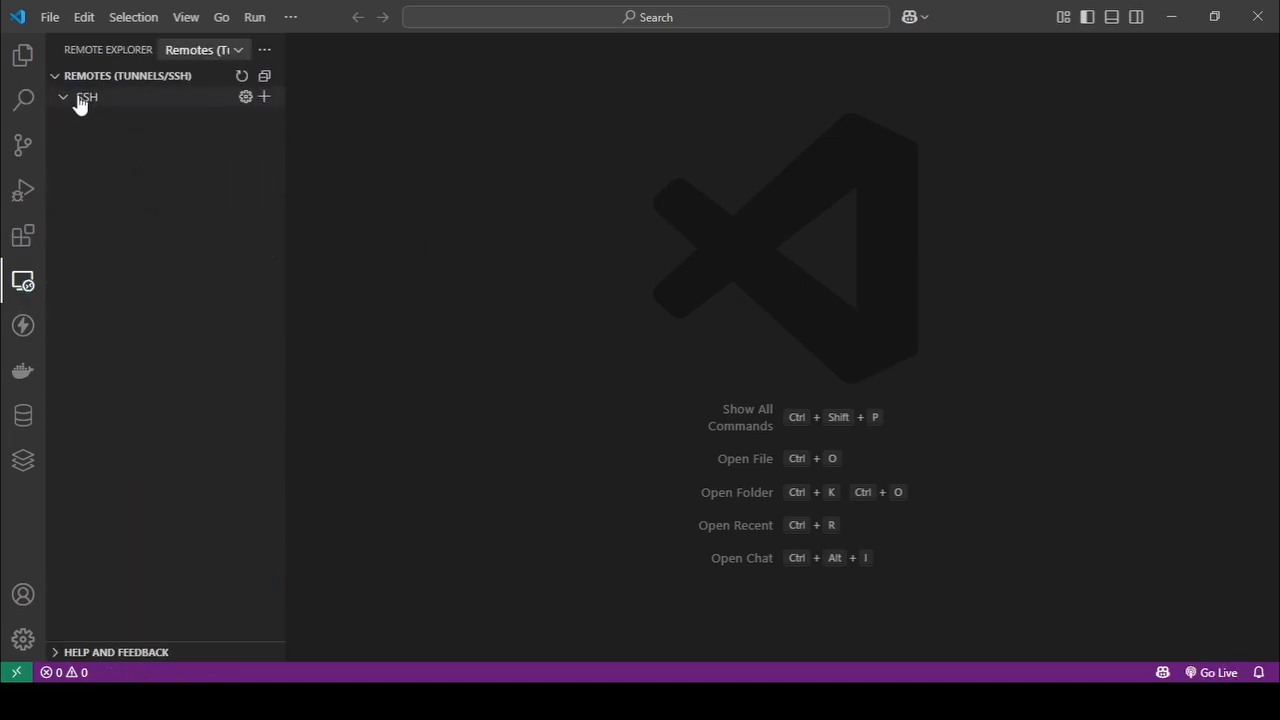
left_click(264, 97)
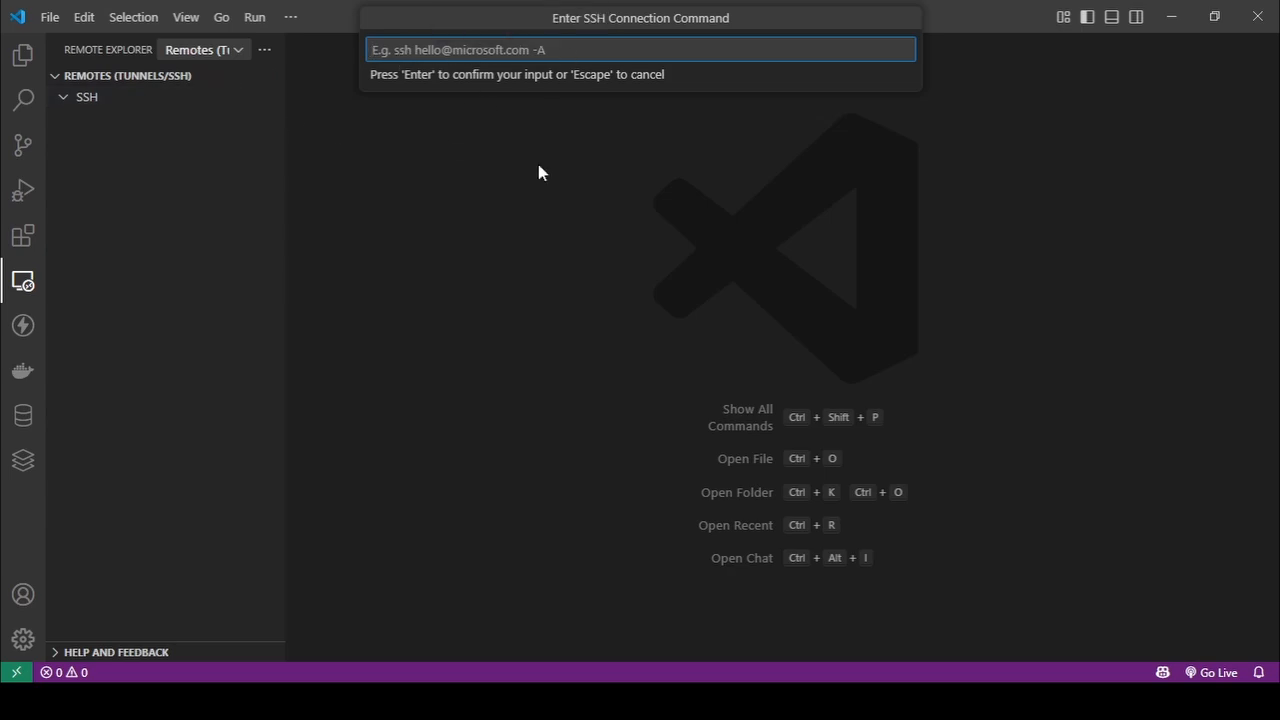
type("ssh")
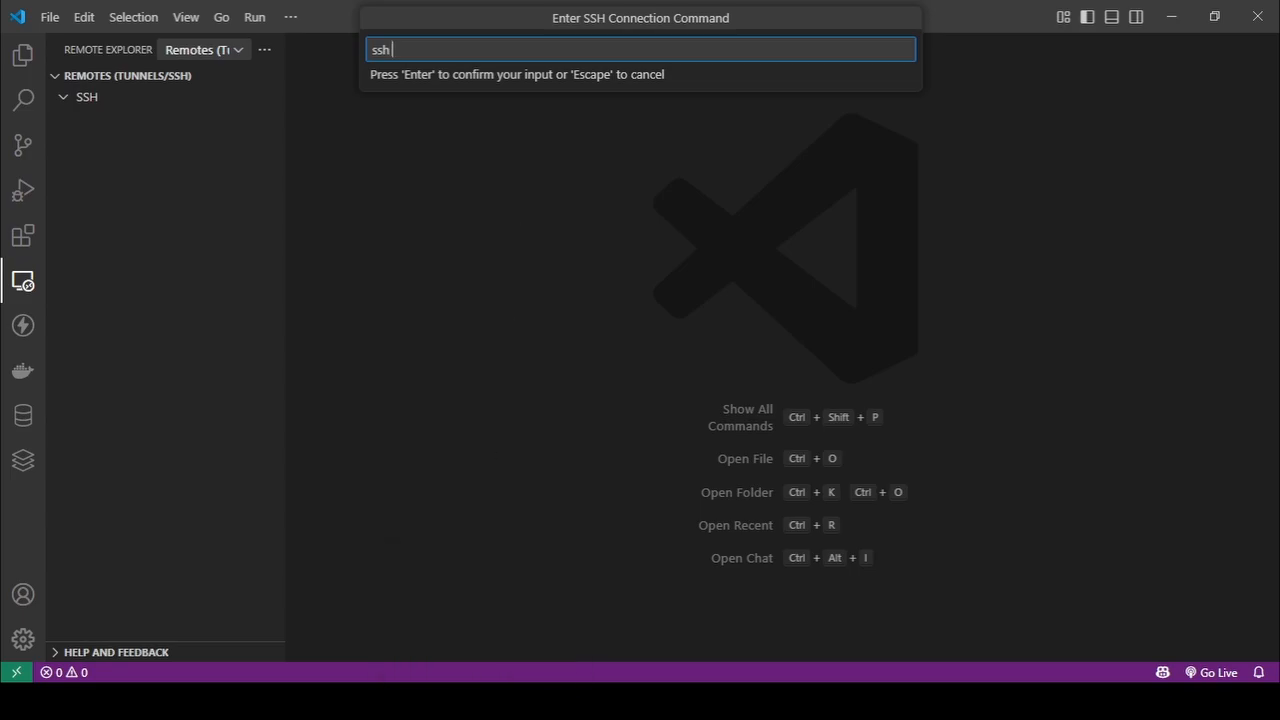
left_click(482, 701)
mouse_move(140, 340)
left_mouse_down()
mouse_move(243, 351)
mouse_move(130, 330)
left_mouse_up()
left_click(298, 398)
left_click(421, 493)
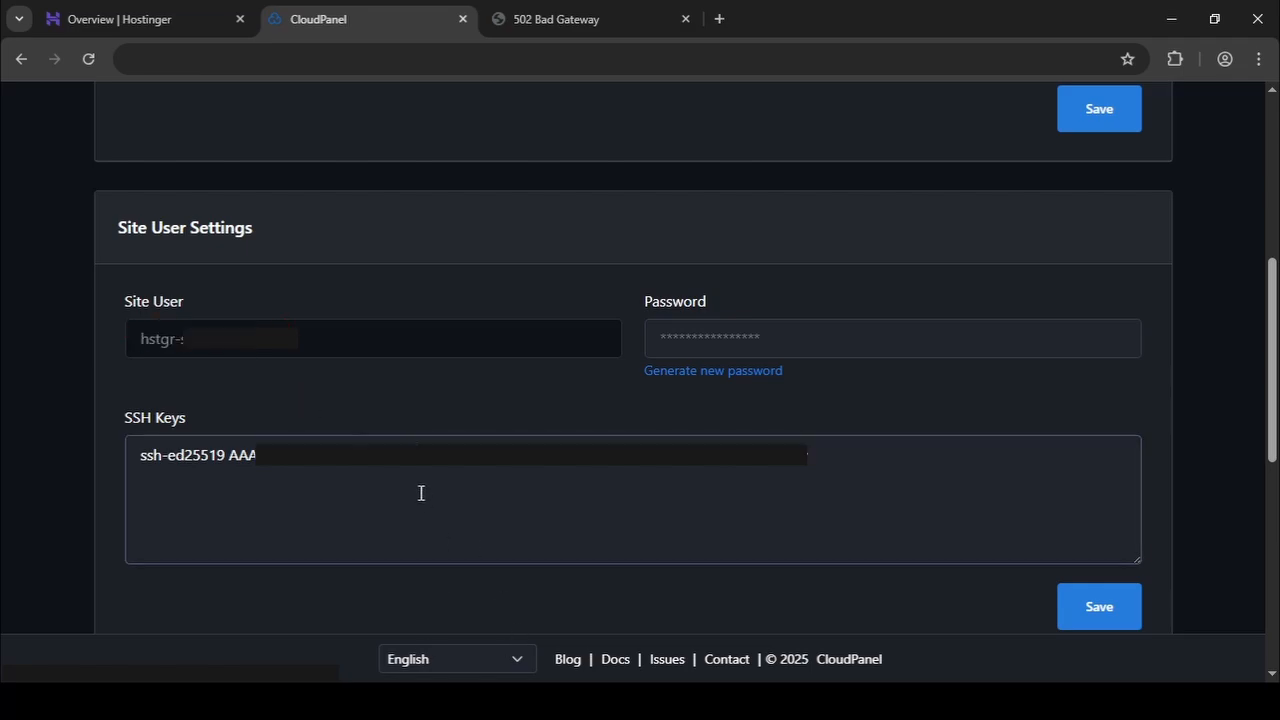
left_click(436, 408)
left_click(488, 701)
key("ctrl+v")
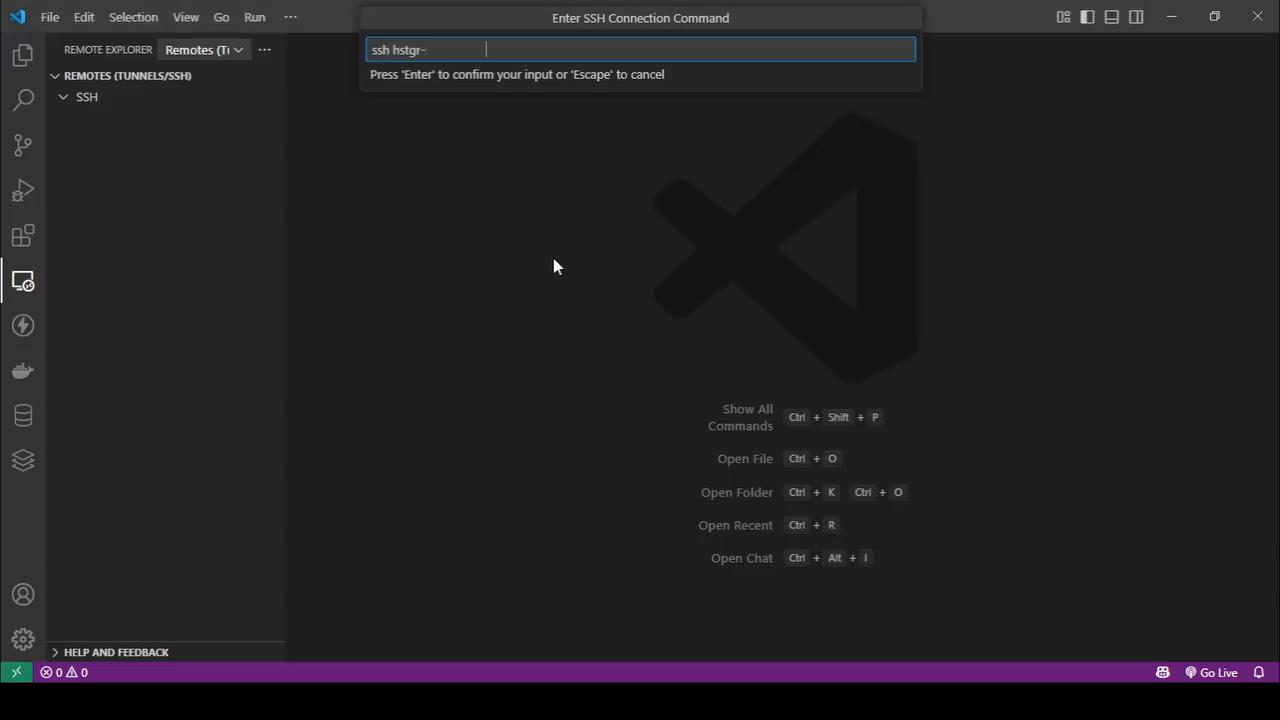
type("@")
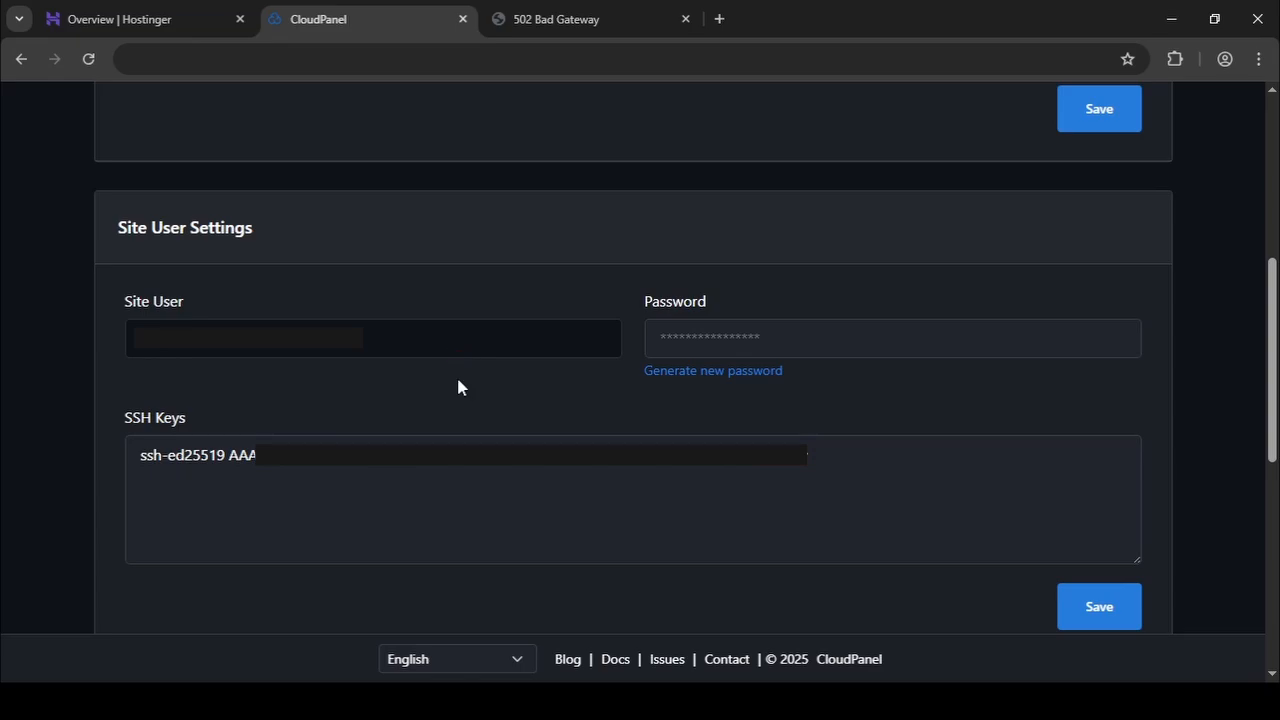
Complete the SSH command with the site's domain name from CloudPanel and save the host in the user's .ssh\config file.
scroll(460, 388, "up", 5)
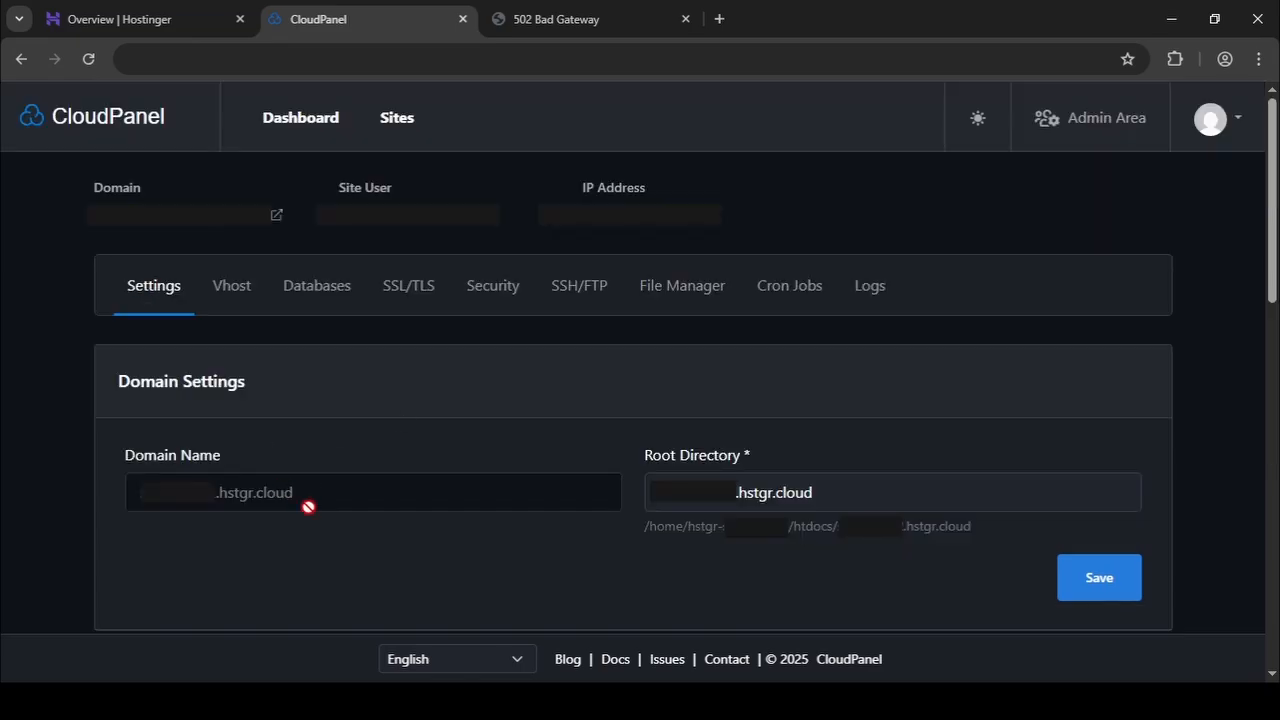
left_click_drag(314, 498, 105, 491)
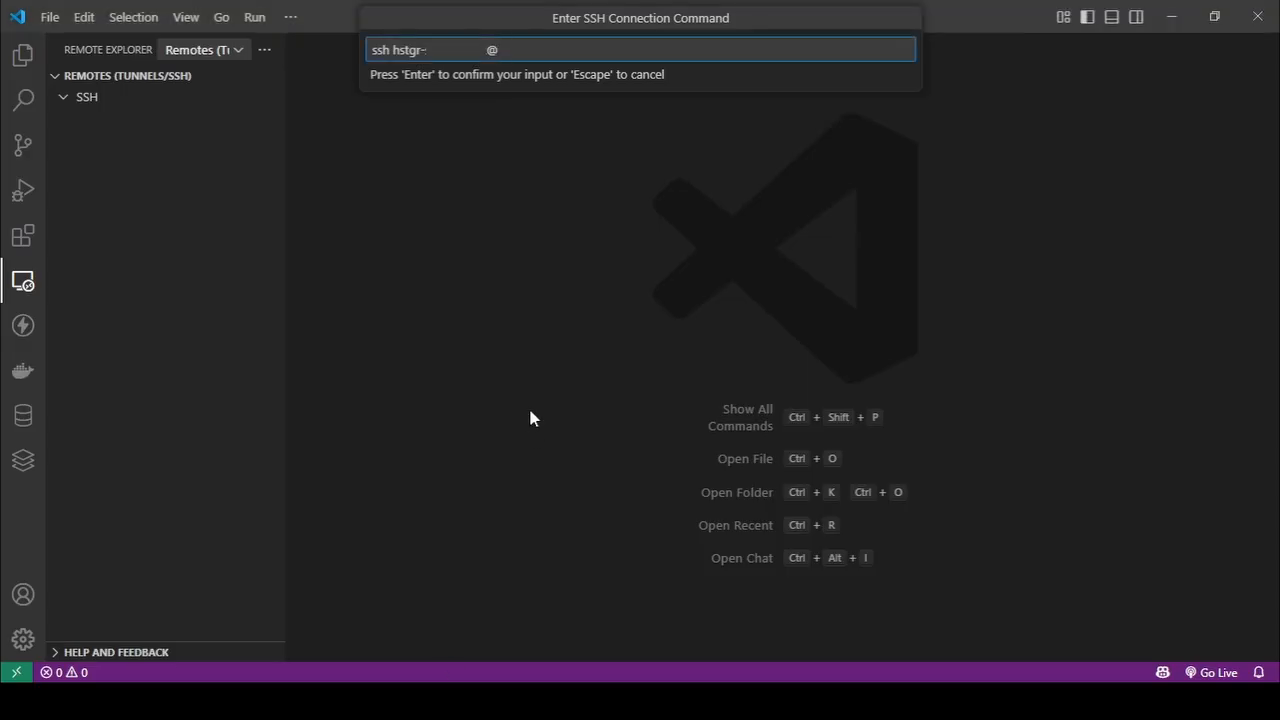
key("ctrl+v")
key("Return")
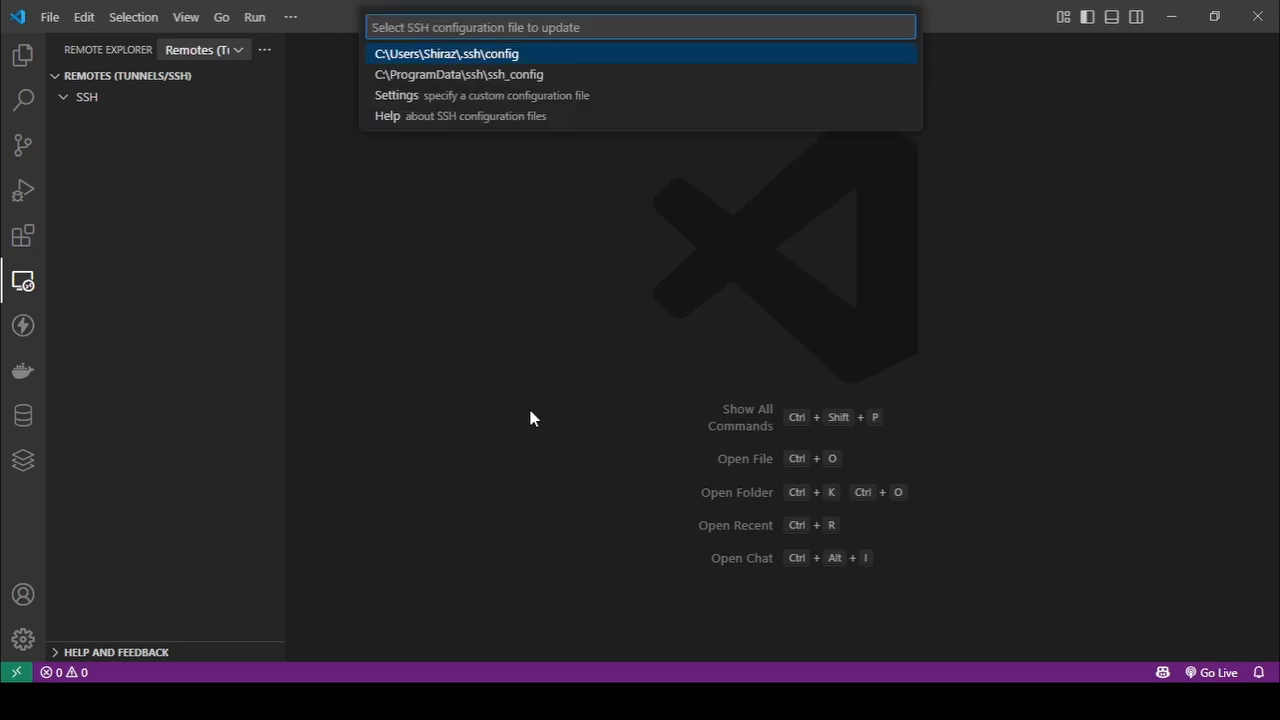
key("Return")
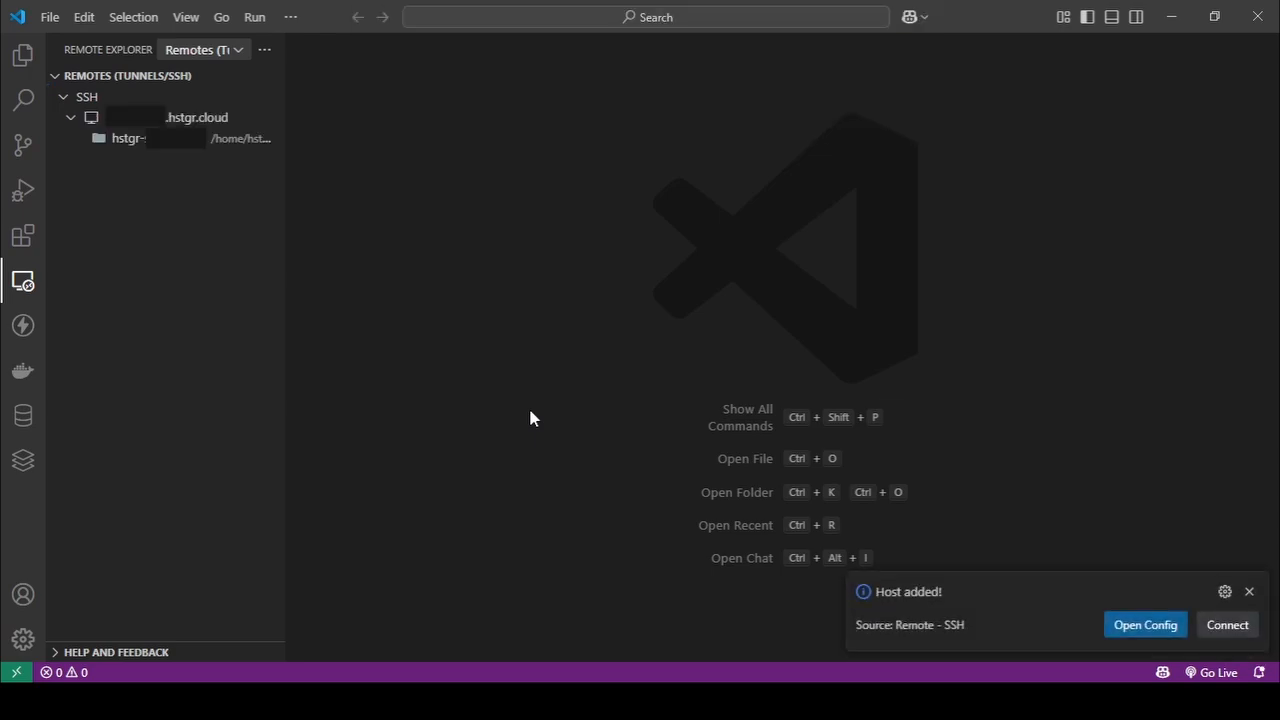
Connect to the added SSH host, accept its fingerprint, and show the remote file explorer.
left_click(1227, 625)
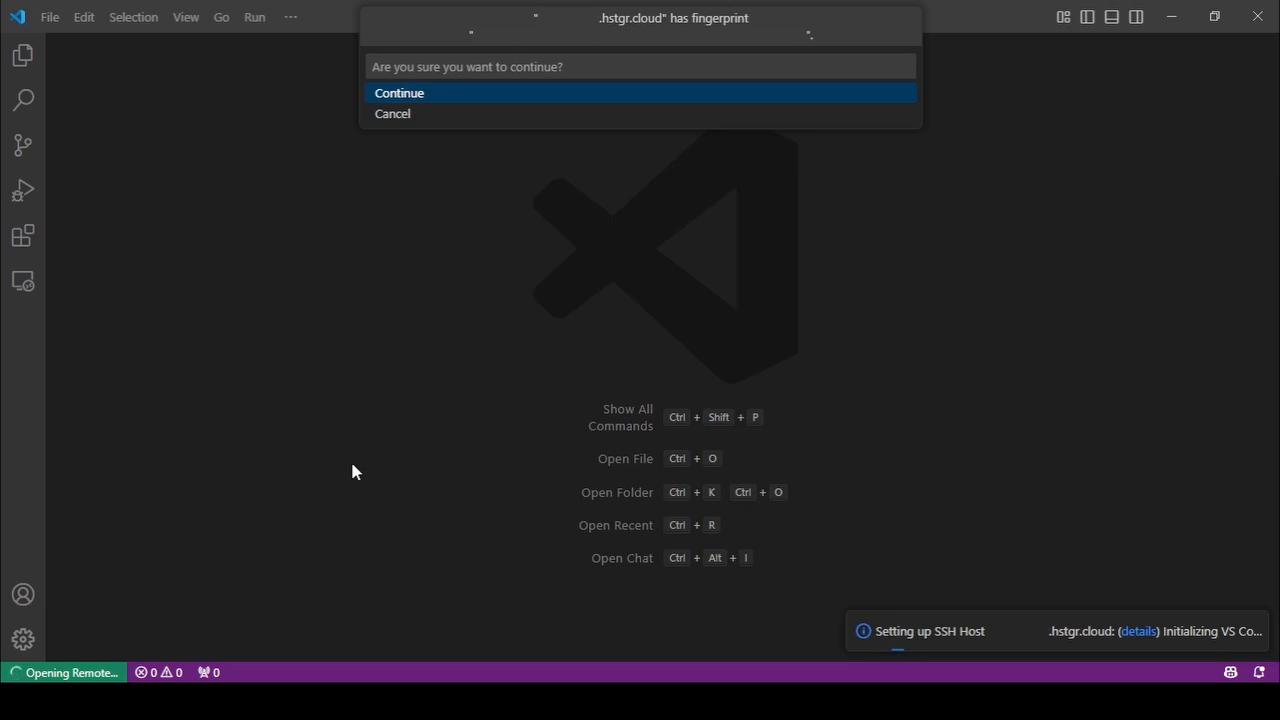
left_click(416, 94)
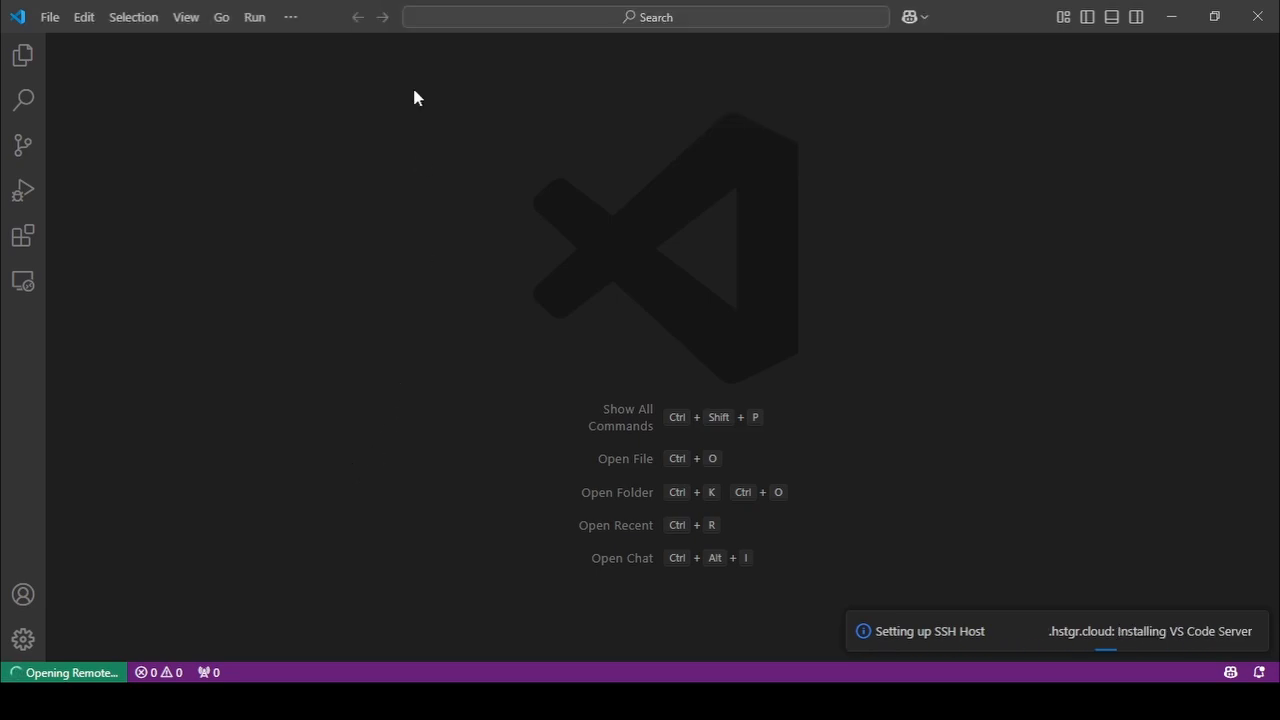
left_click(31, 62)
left_click(33, 62)
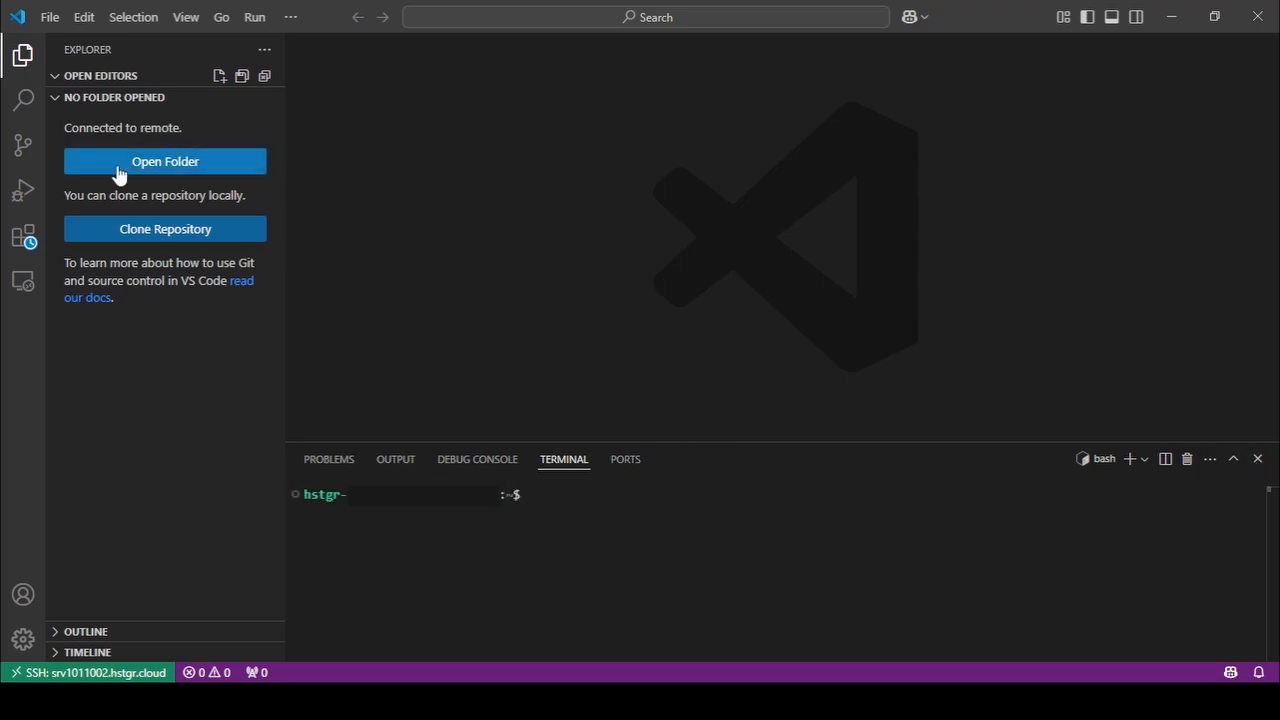
Open the site user's home folder on the remote server.
left_click(206, 166)
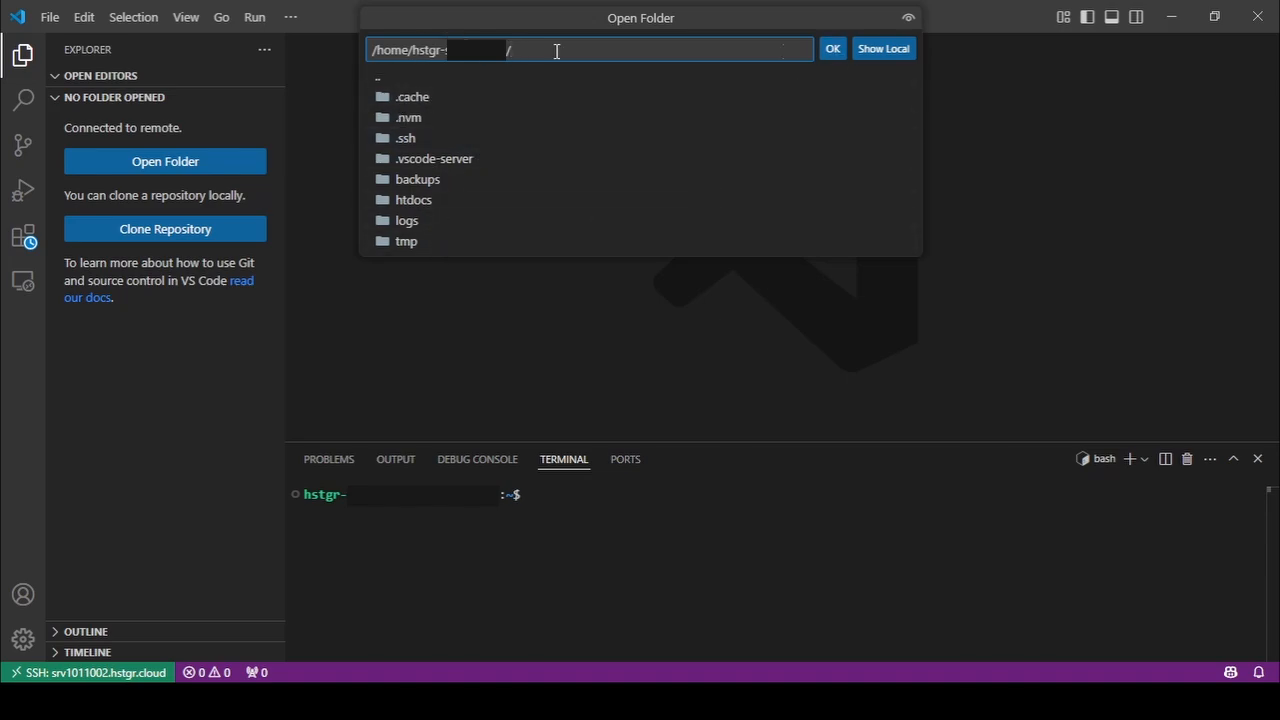
left_click_drag(413, 50, 505, 50)
left_click(834, 49)
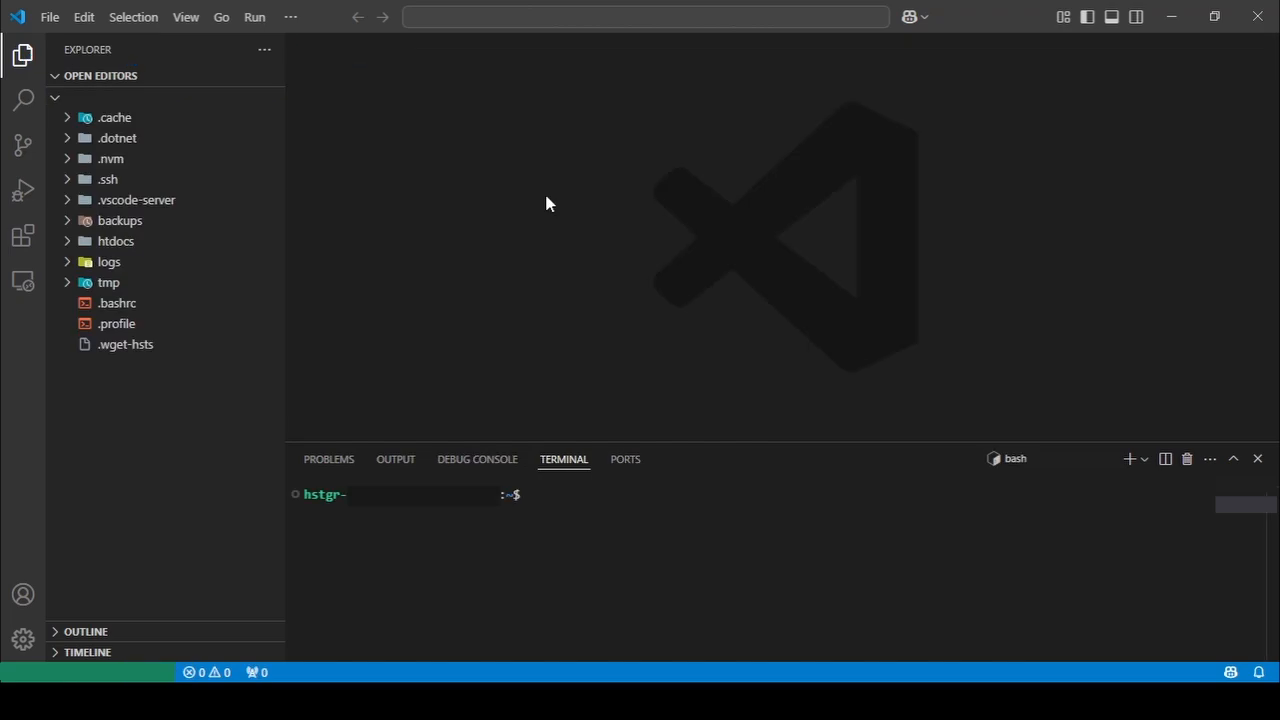
Check the server's Node.js version in the terminal with node -v.
left_click(540, 545)
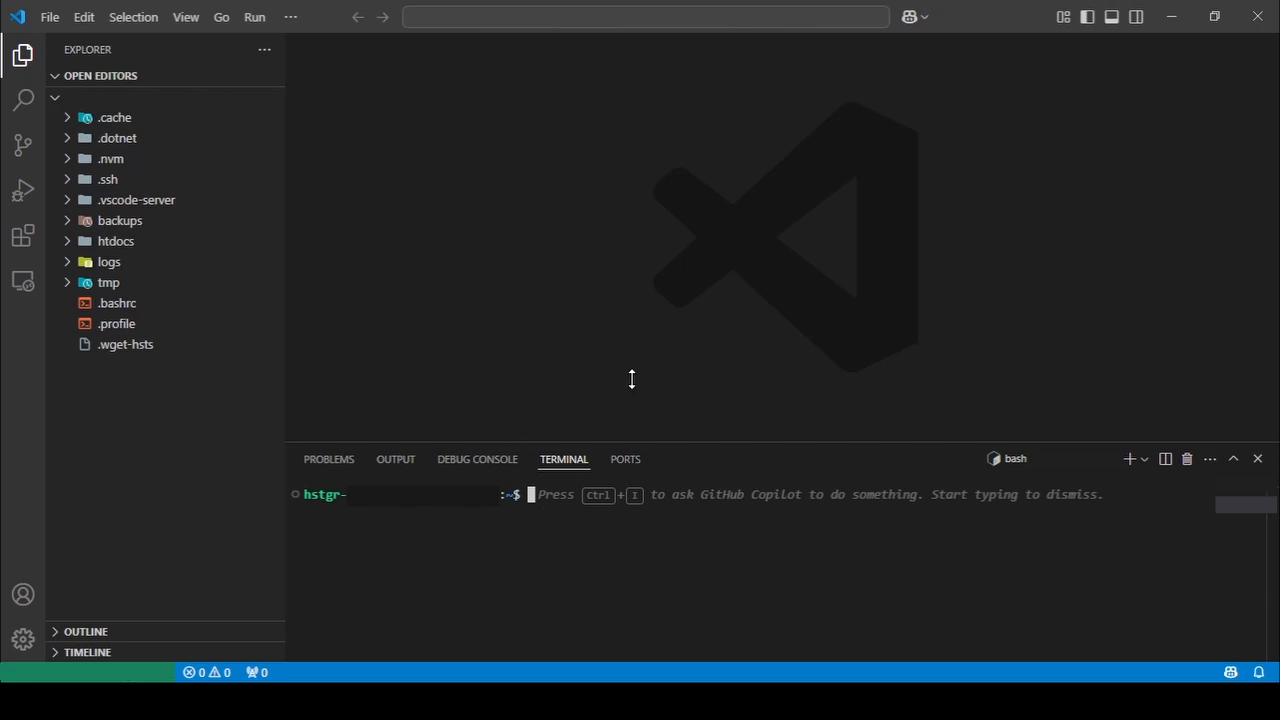
type("noe")
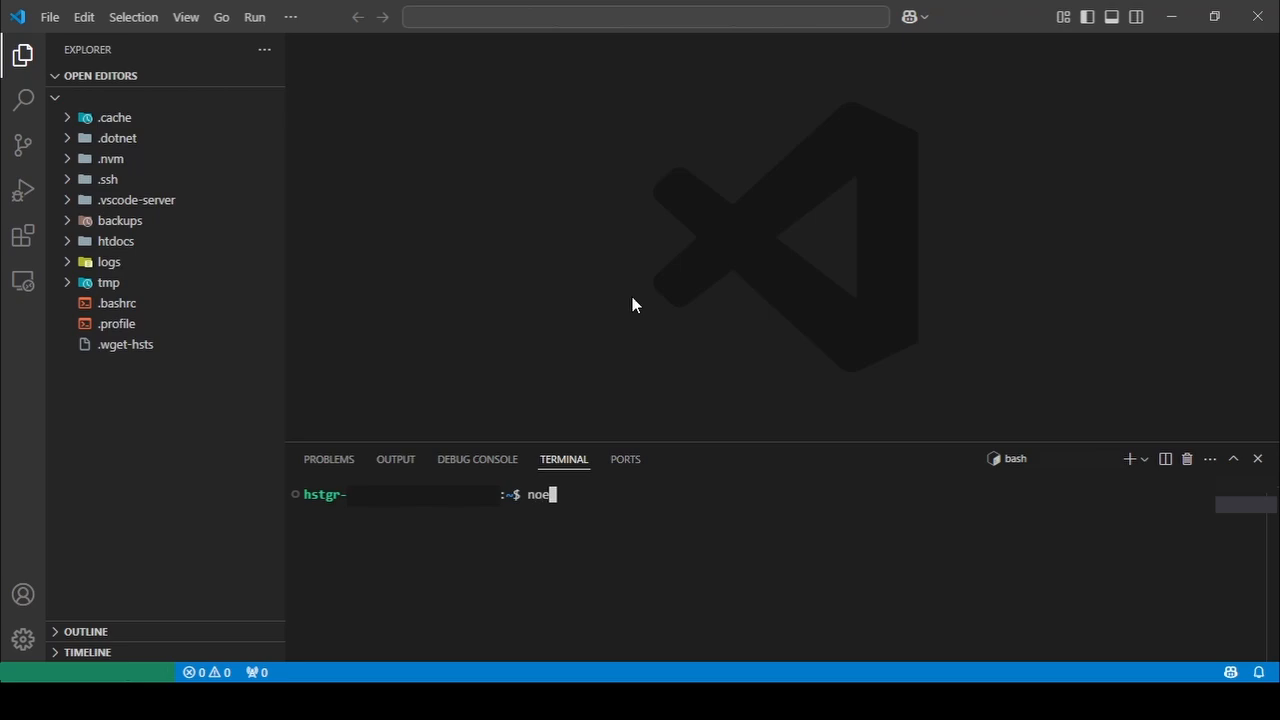
key("BackSpace")
type("de -v")
key("Return")
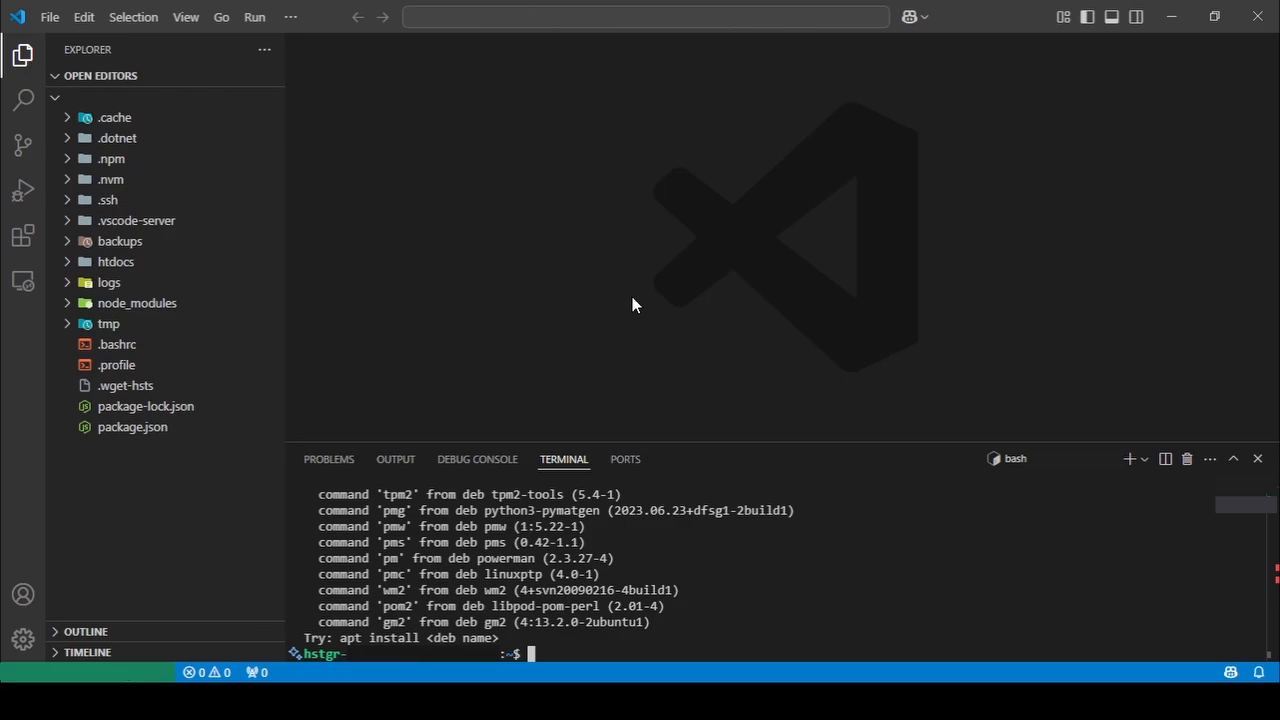
Install PM2 globally with npm i pm2 -g and check that the pm2 command runs.
type("npm i pm2 -g")
key("Return")
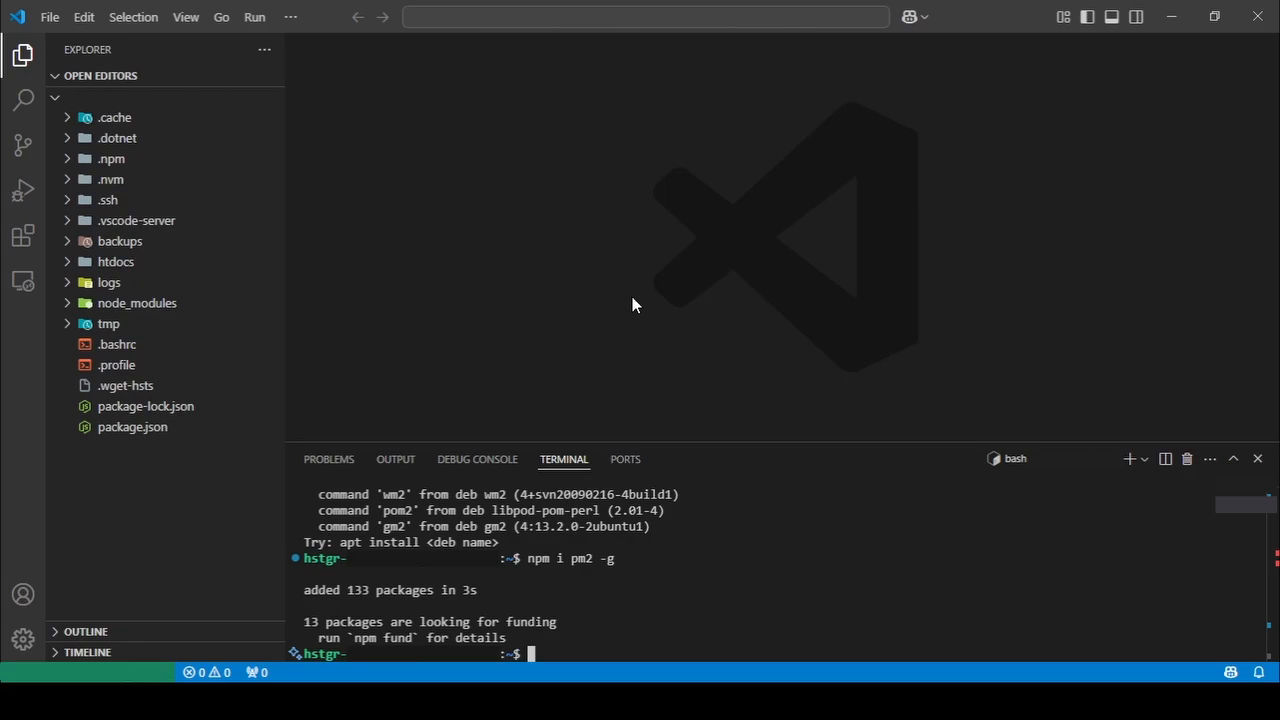
type("pm2 ls")
key("Return")
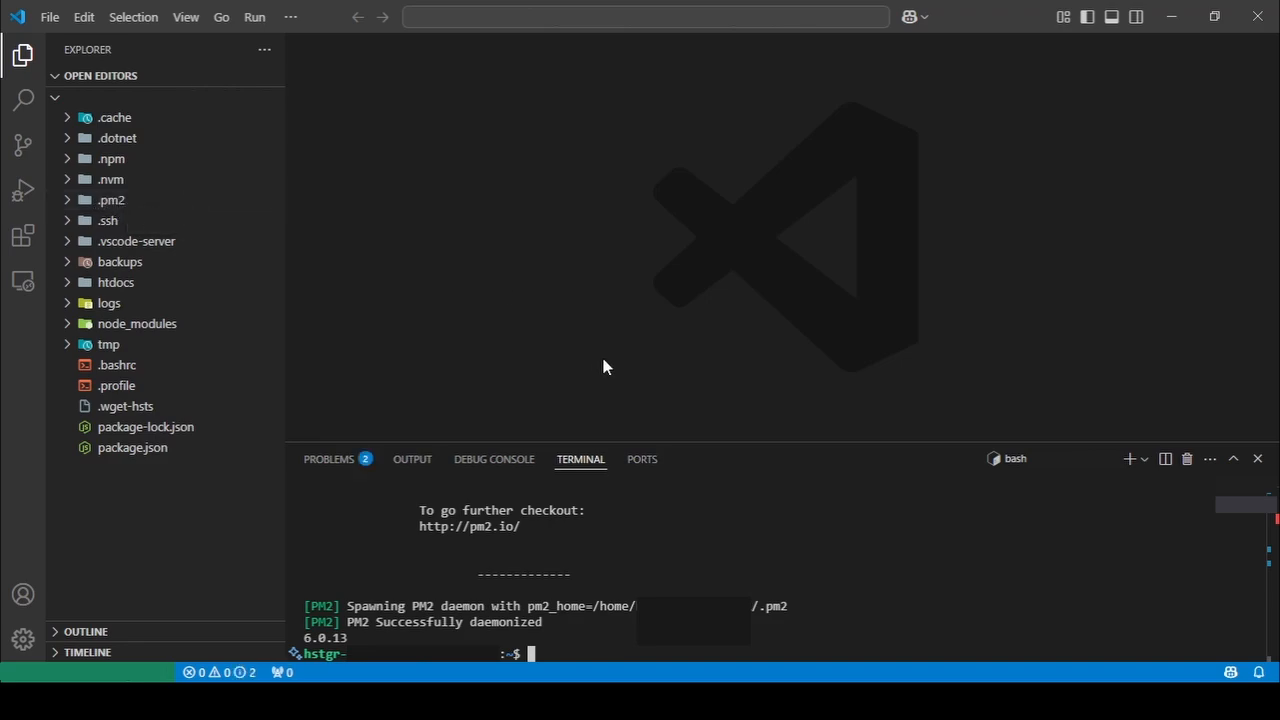
Install the serve package globally with npm i serve -g.
type("npm i serve -g")
key("Return")
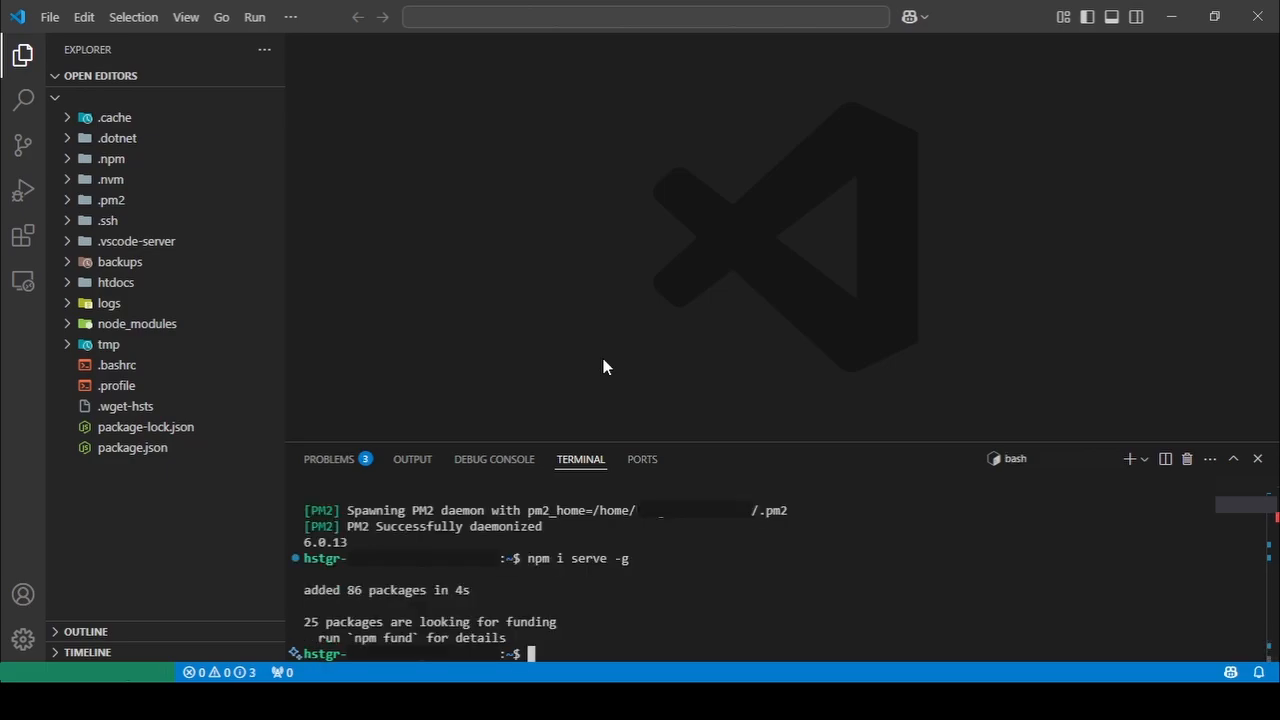
Open an integrated terminal in the site's domain folder inside htdocs.
left_click(70, 284)
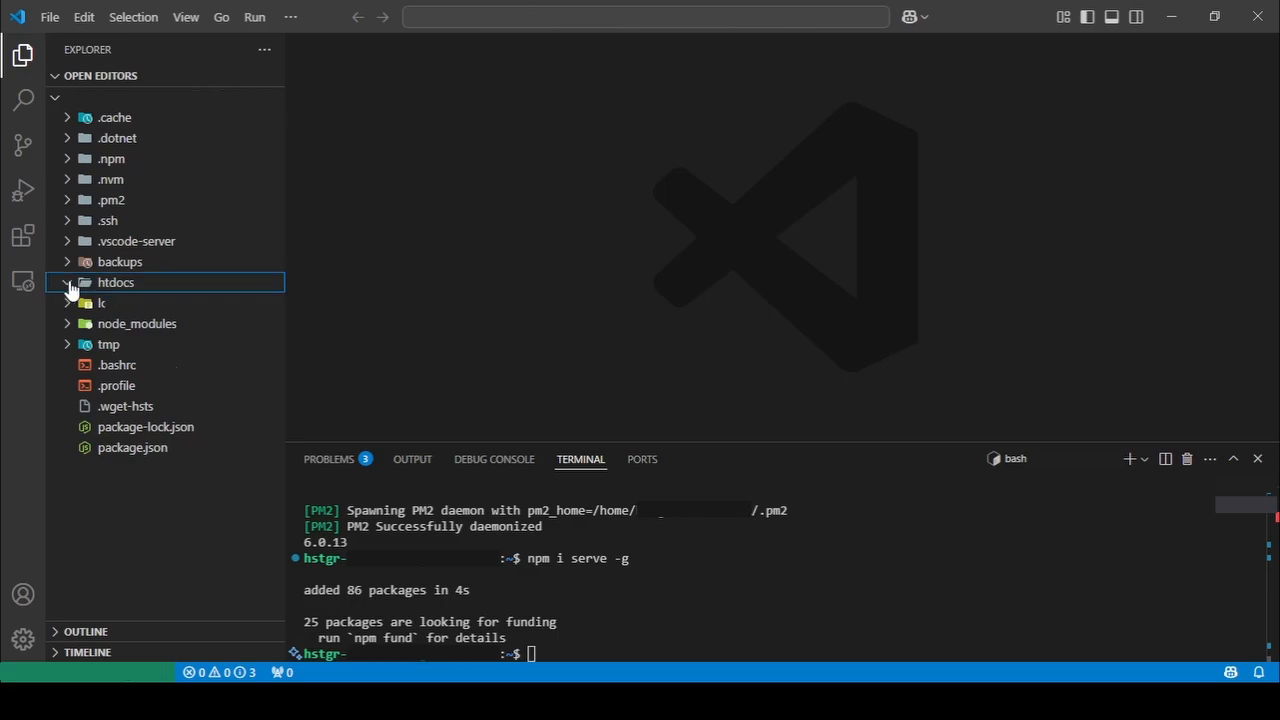
left_click(75, 303)
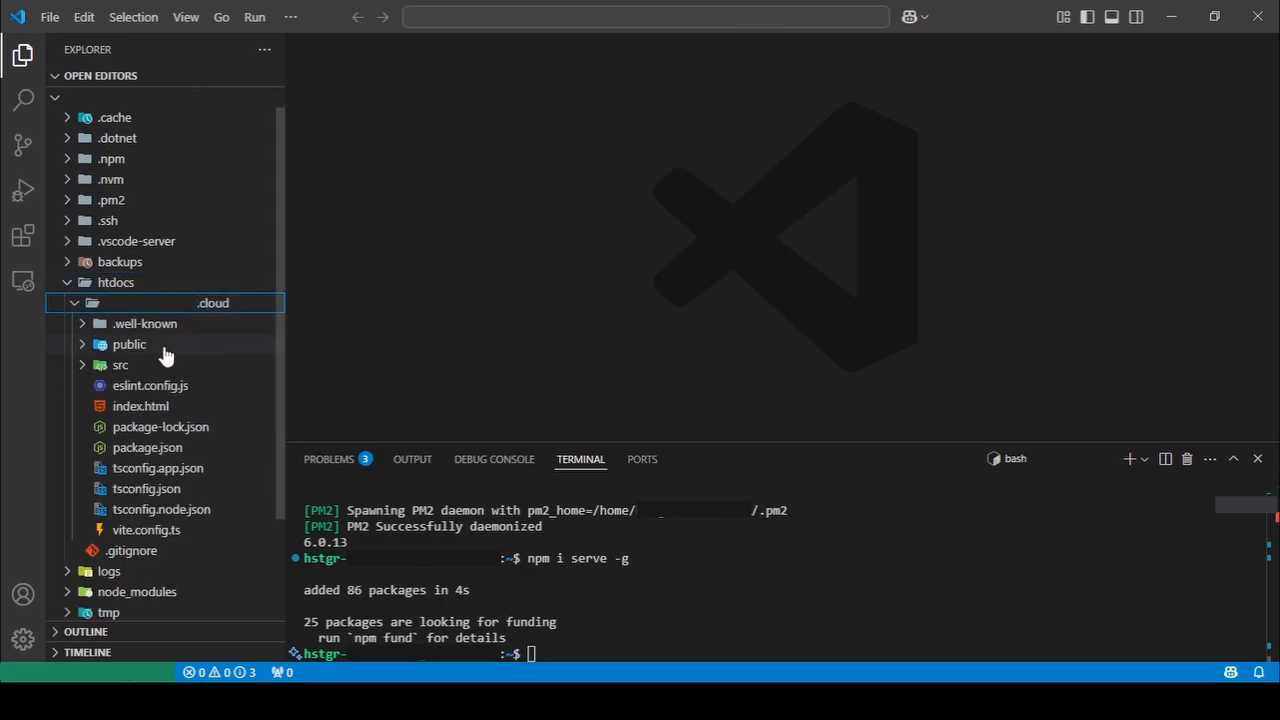
left_click(90, 308)
right_click(216, 312)
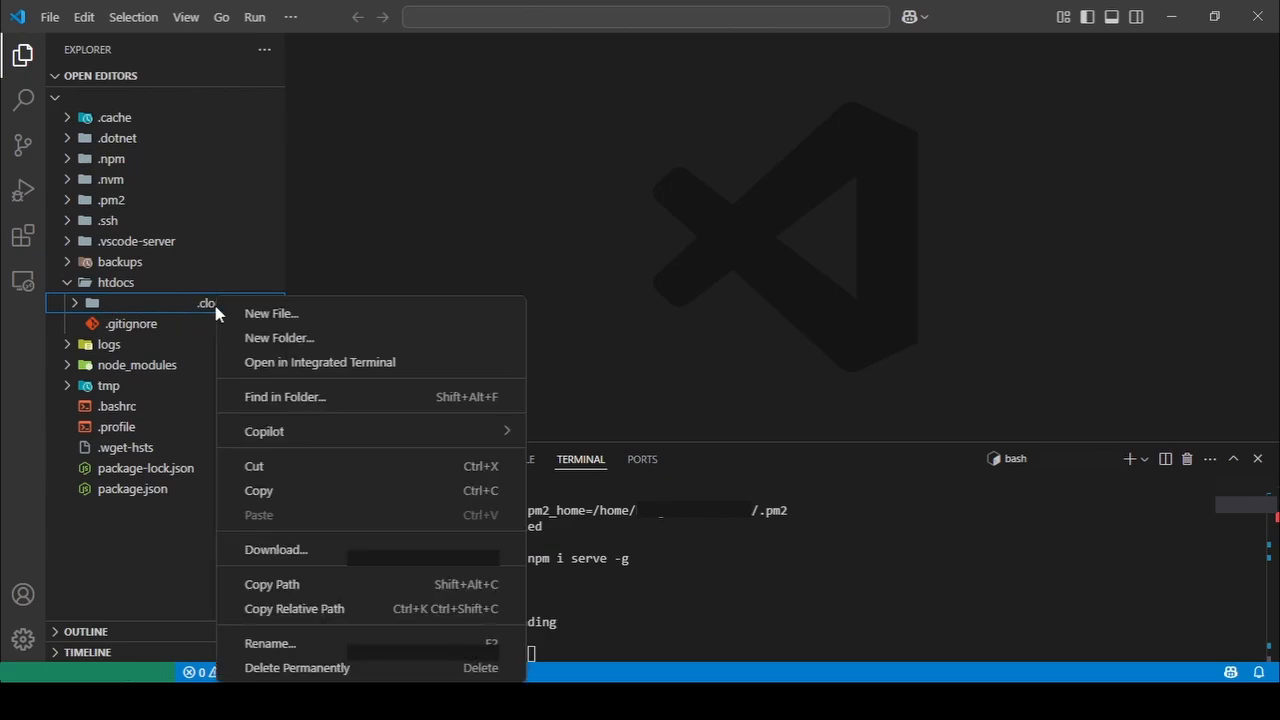
left_click(335, 362)
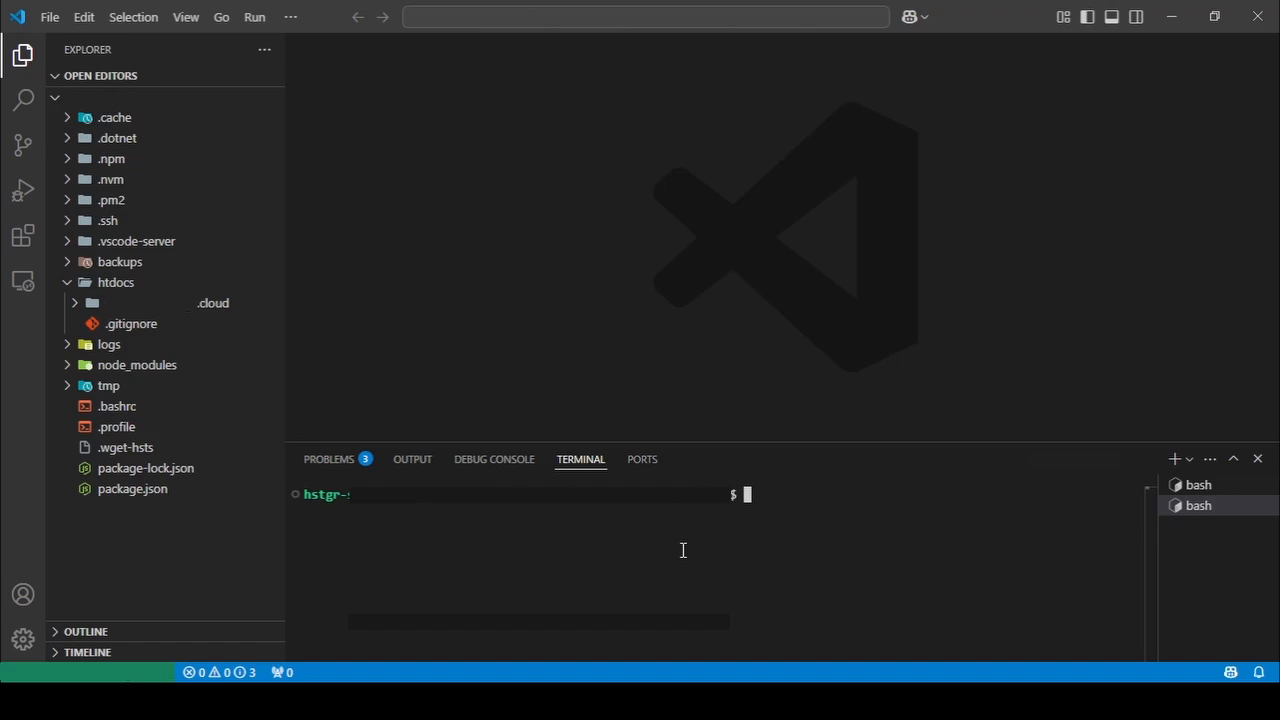
Install the project's dependencies with npm i and expand the site's domain folder.
type("npm i")
key("Return")
left_click(76, 303)
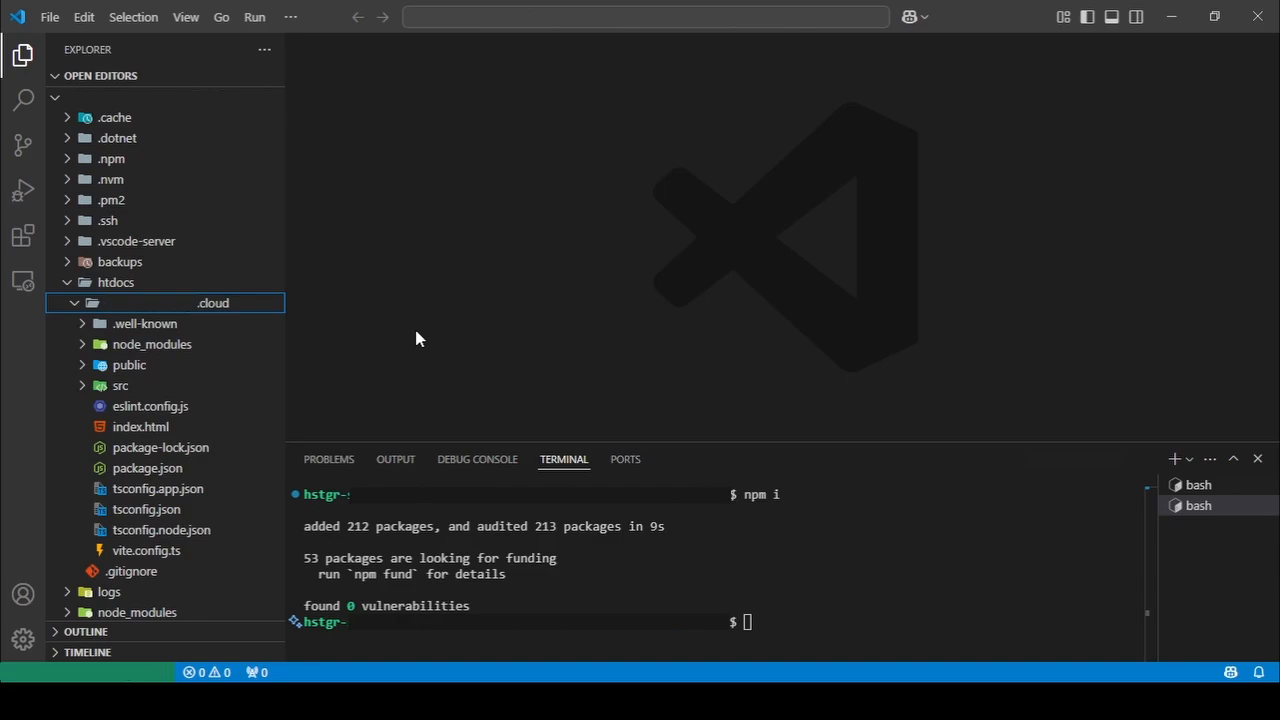
Build the React project for production with npm run build.
left_click(848, 618)
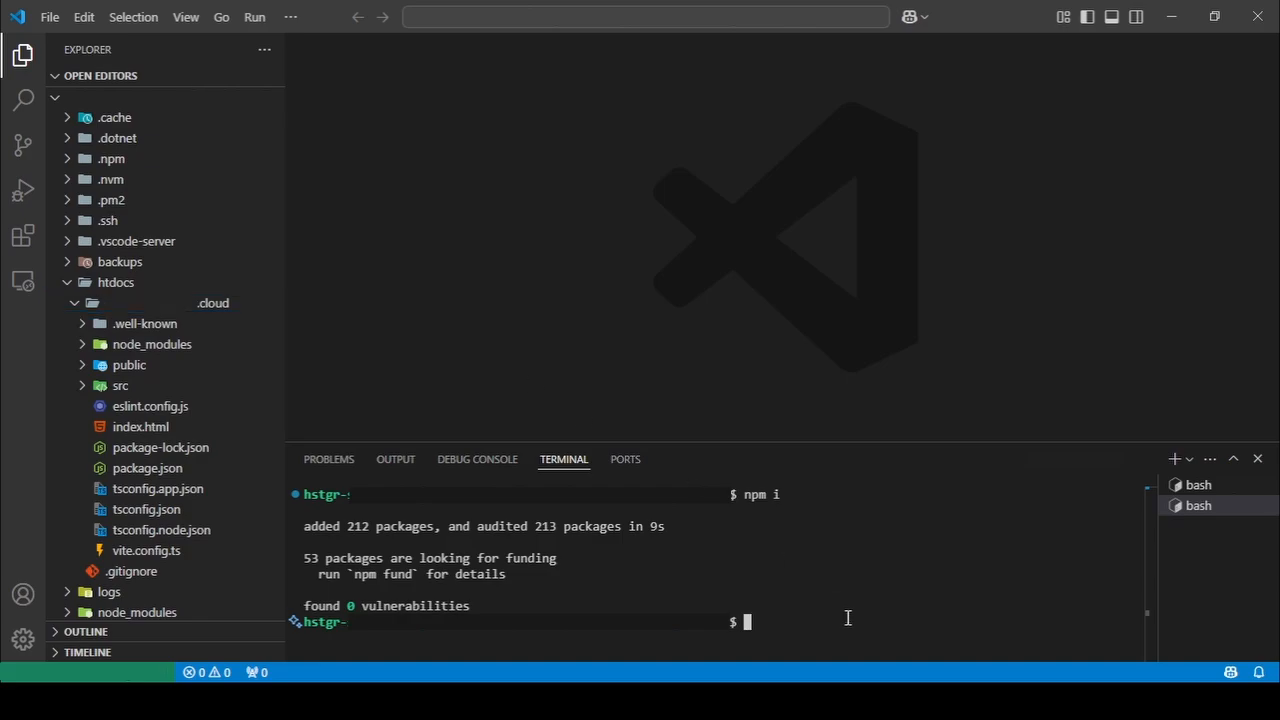
type("npm run build")
key("Return")
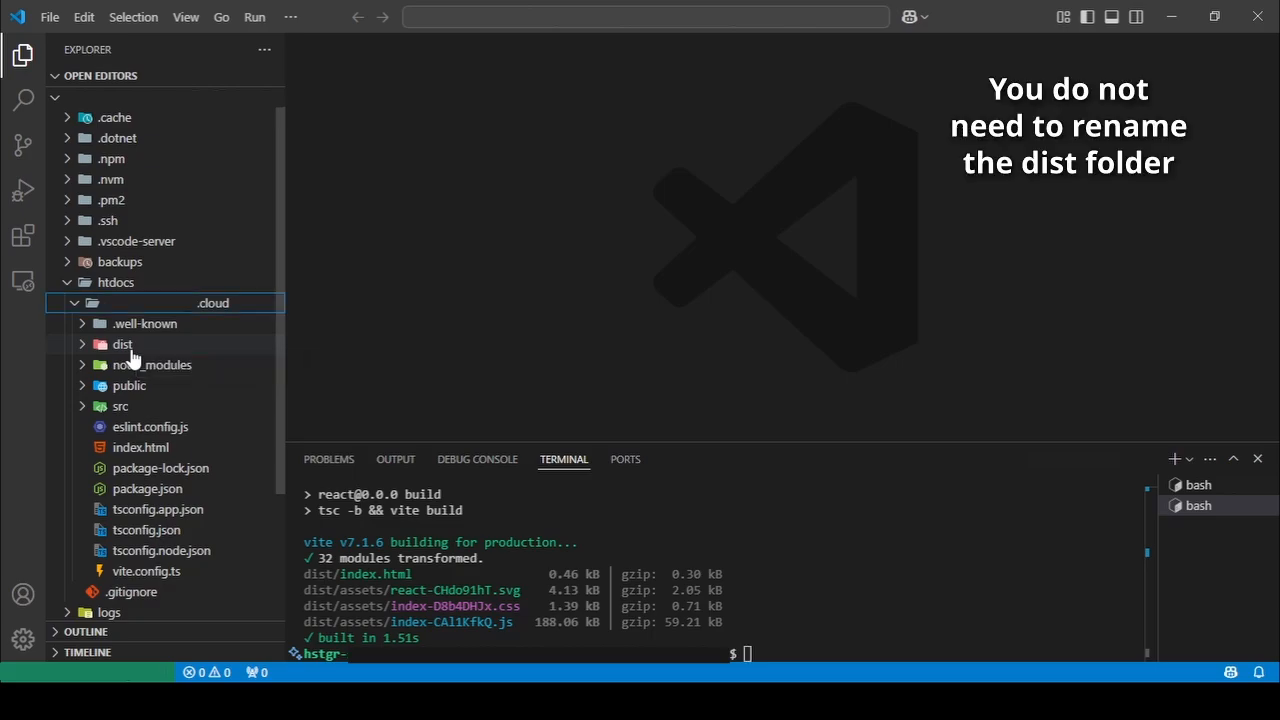
Rename the dist folder to build and clear the terminal.
right_click(131, 349)
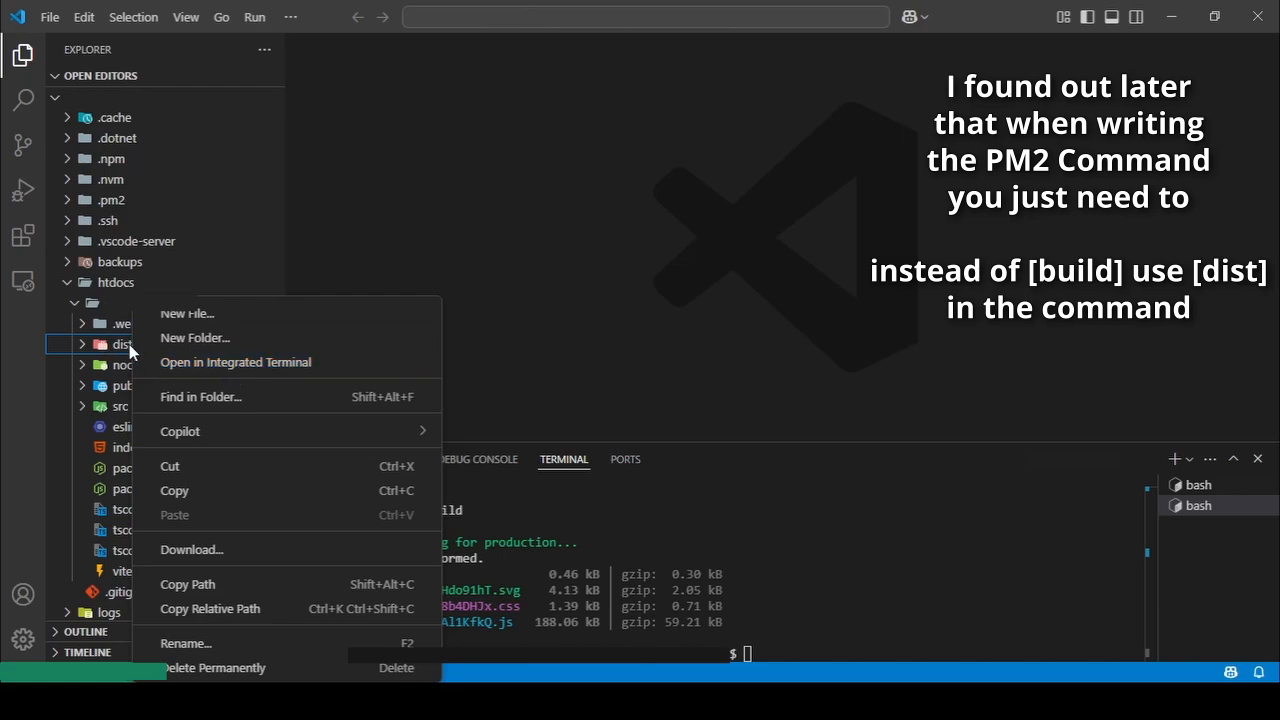
left_click(222, 645)
type("build")
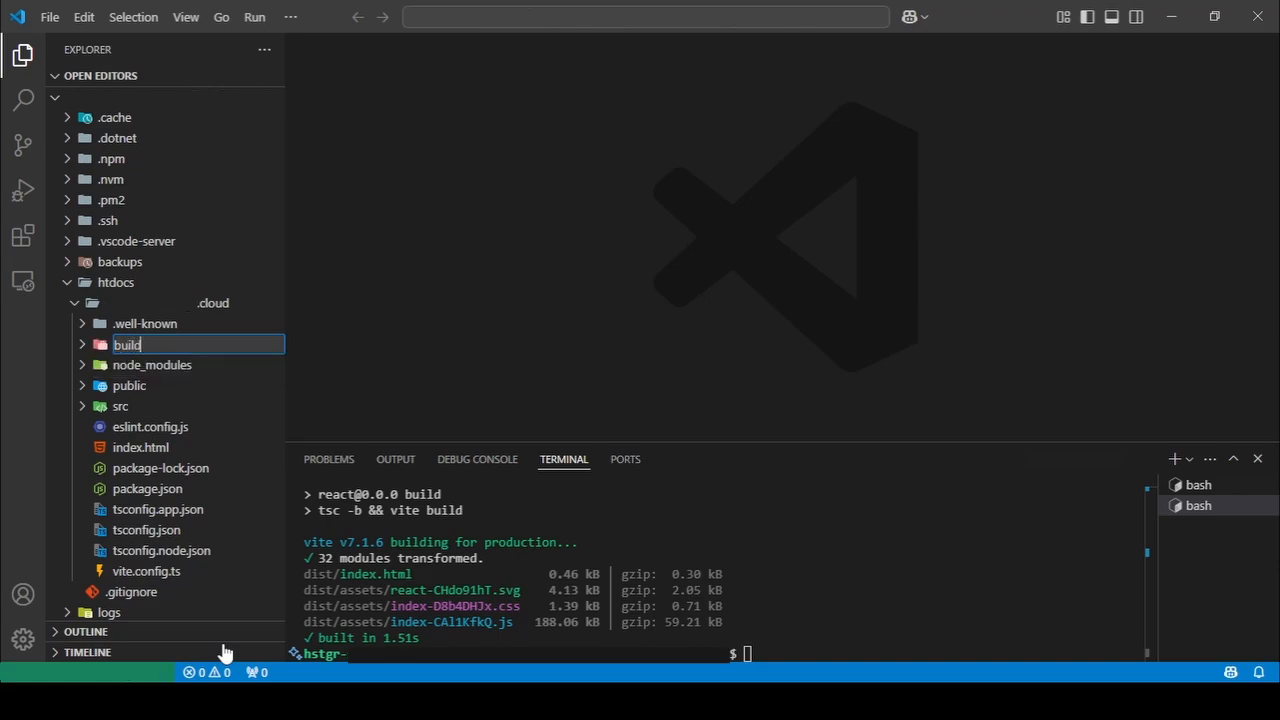
key("Return")
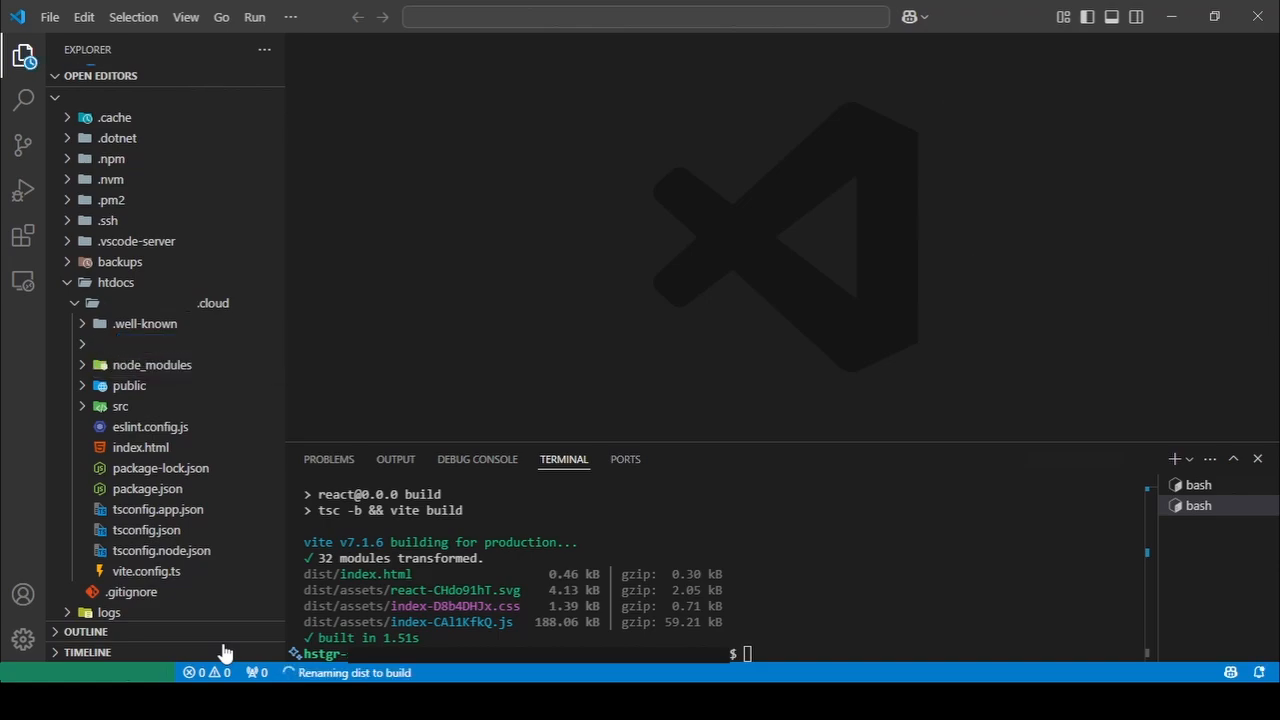
left_click(780, 648)
key("ctrl+l")
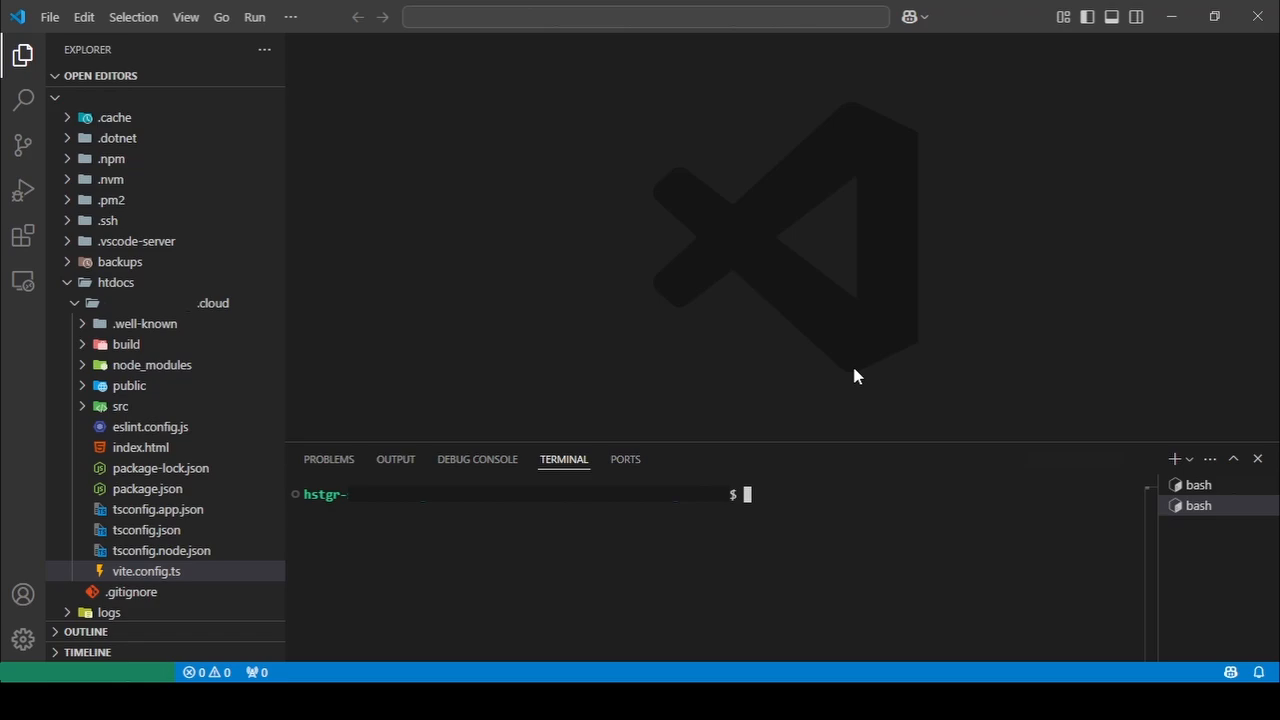
Serve the build folder through PM2 as react-app with pm2 start serve --name react-app -- -s build, and check the process status.
type("pm2 start serve ")
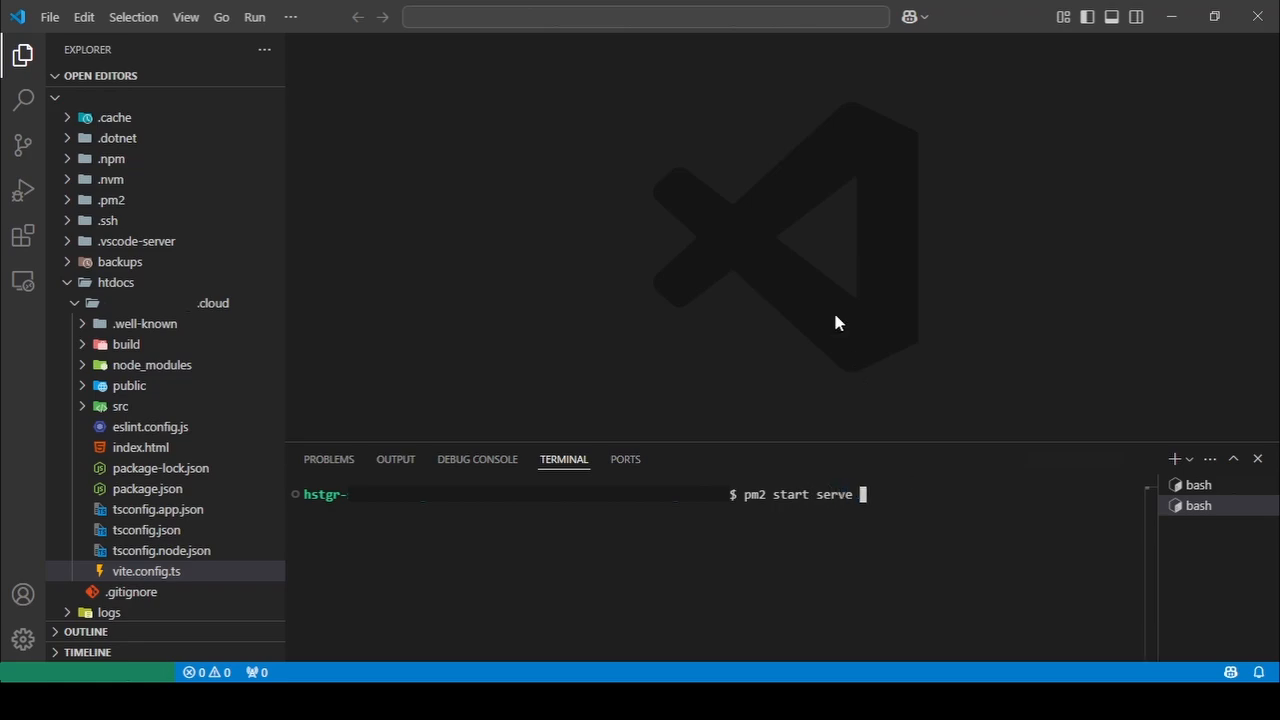
type("--name react-app")
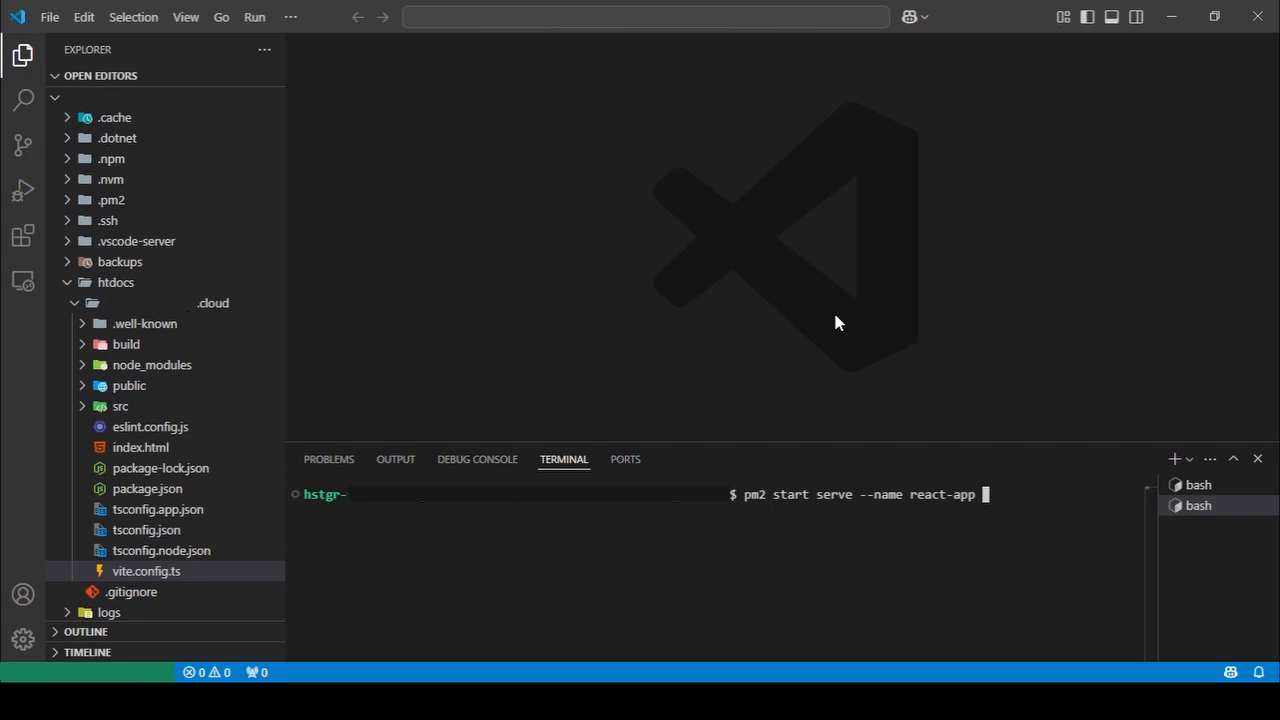
type(" -- -s build")
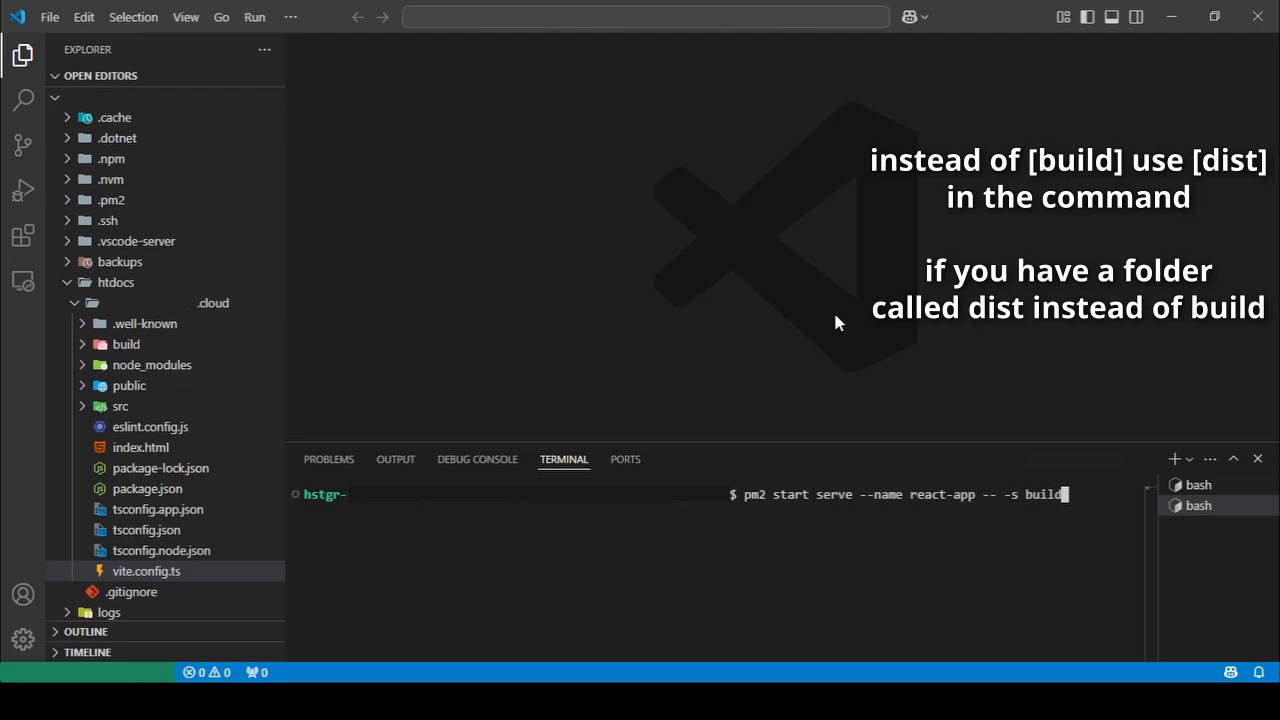
key("Return")
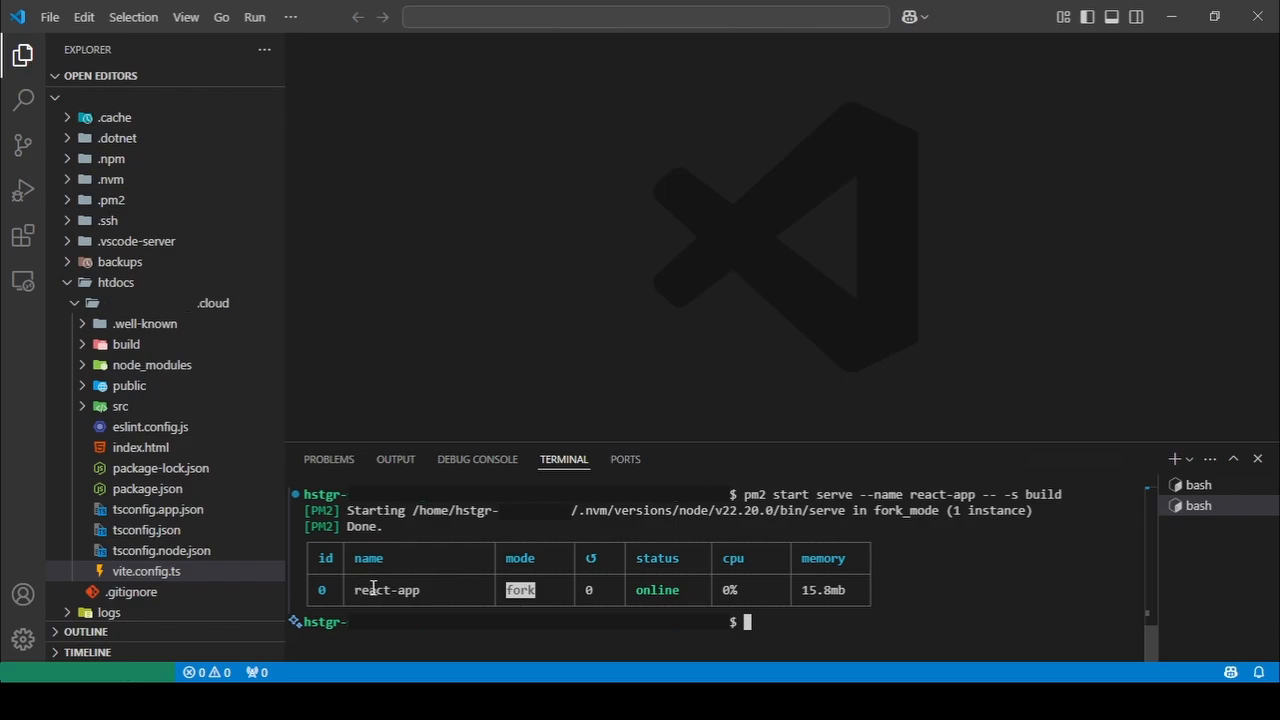
triple_click(645, 589)
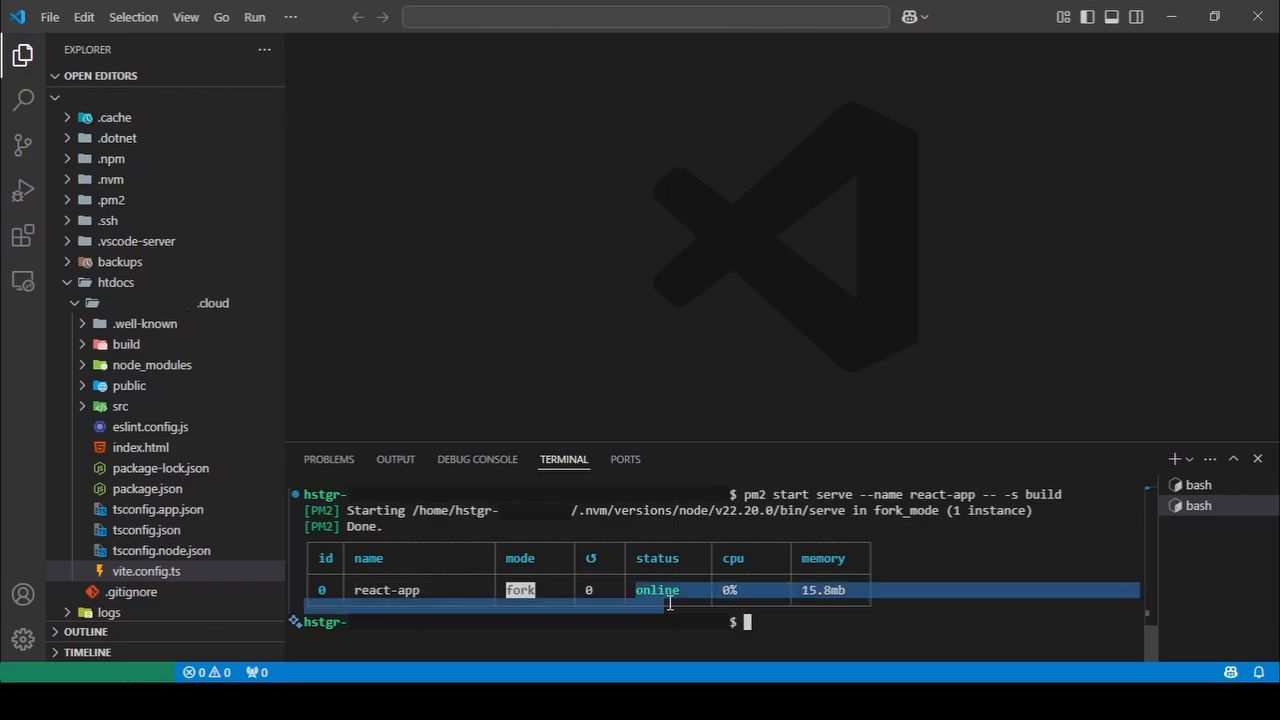
double_click(657, 590)
Switch to the browser, reload the deployed site's page and test the app's count button.
left_click(490, 702)
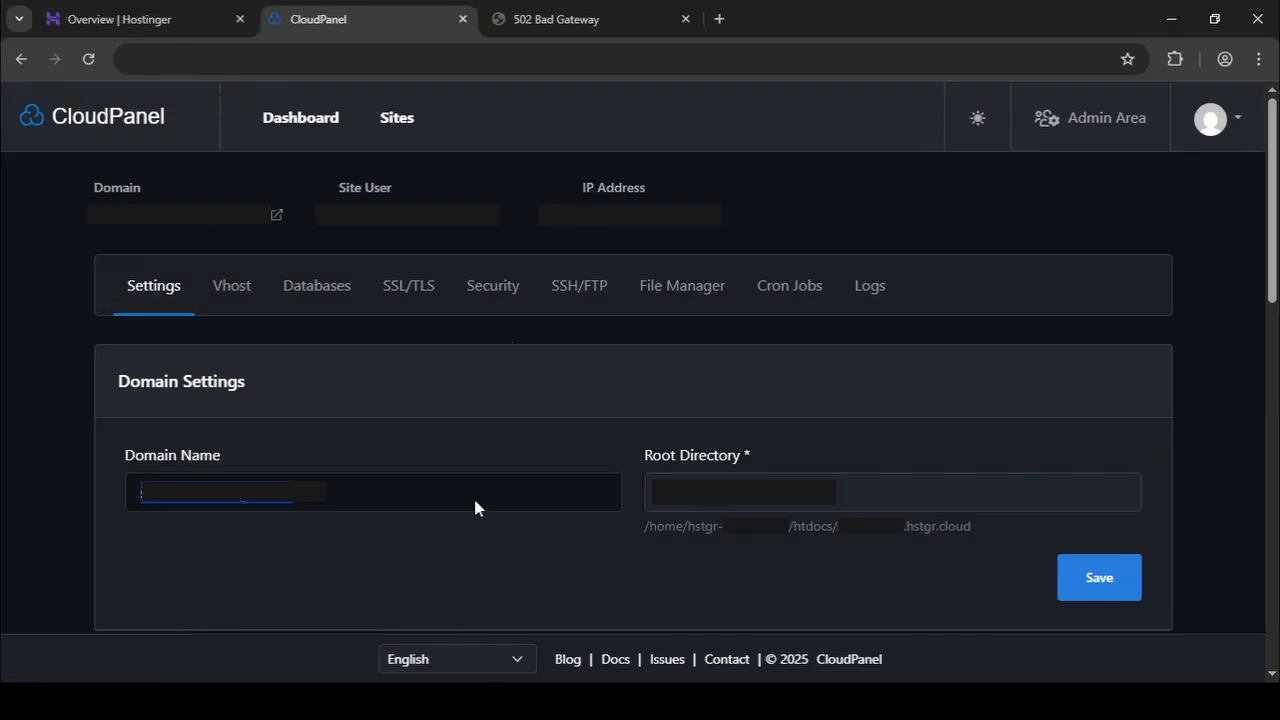
left_click(560, 22)
key("F5")
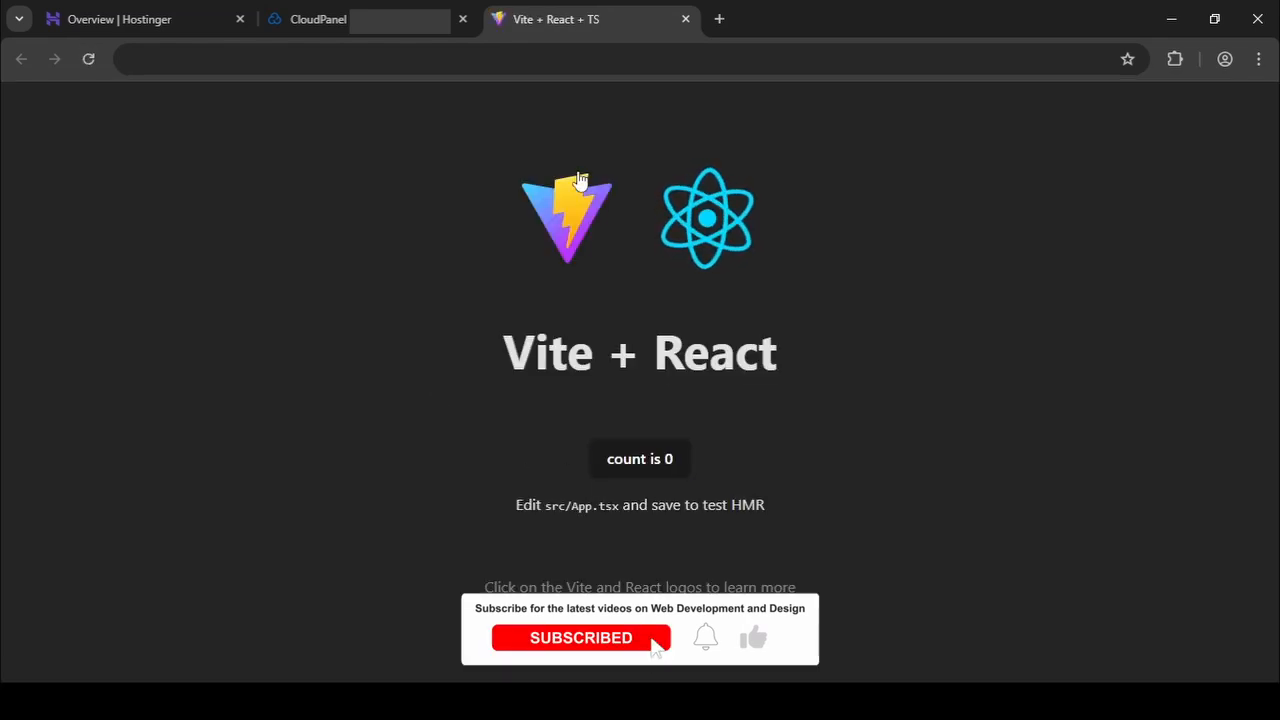
left_click(645, 462)
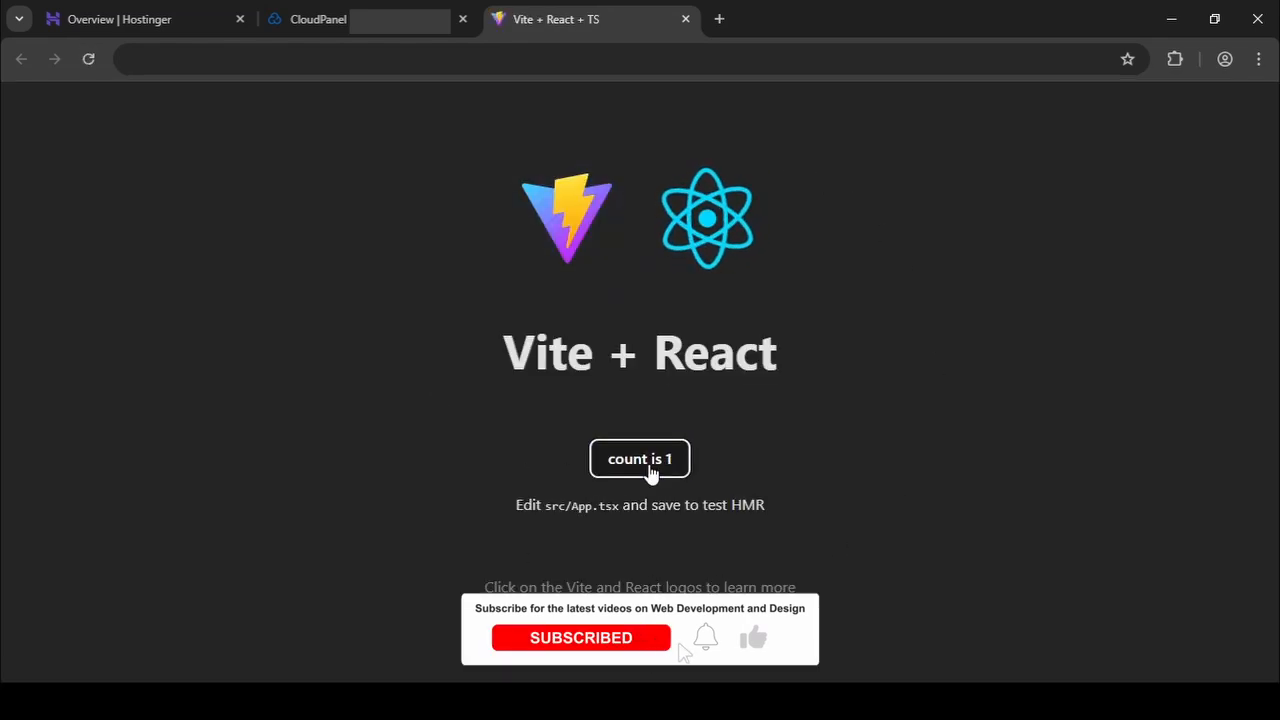
left_click(645, 462)
left_click(645, 462)
left_click(645, 462)
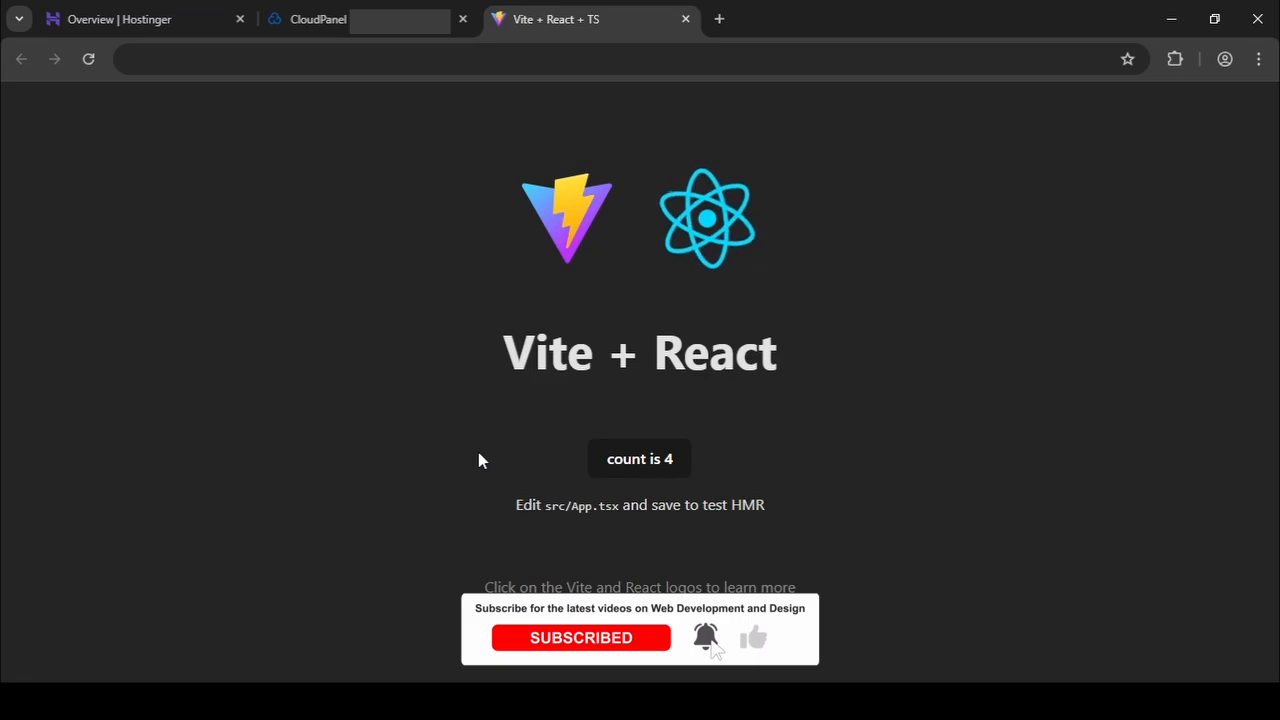